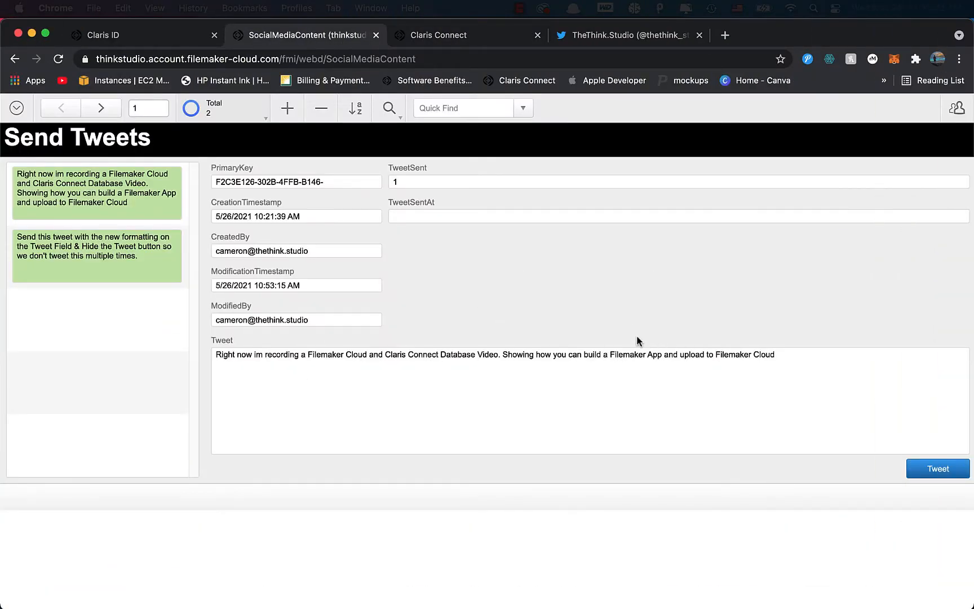
- Switch to Claris Connect and create a new project named "Social Media Content"
mouse_move(471, 600)
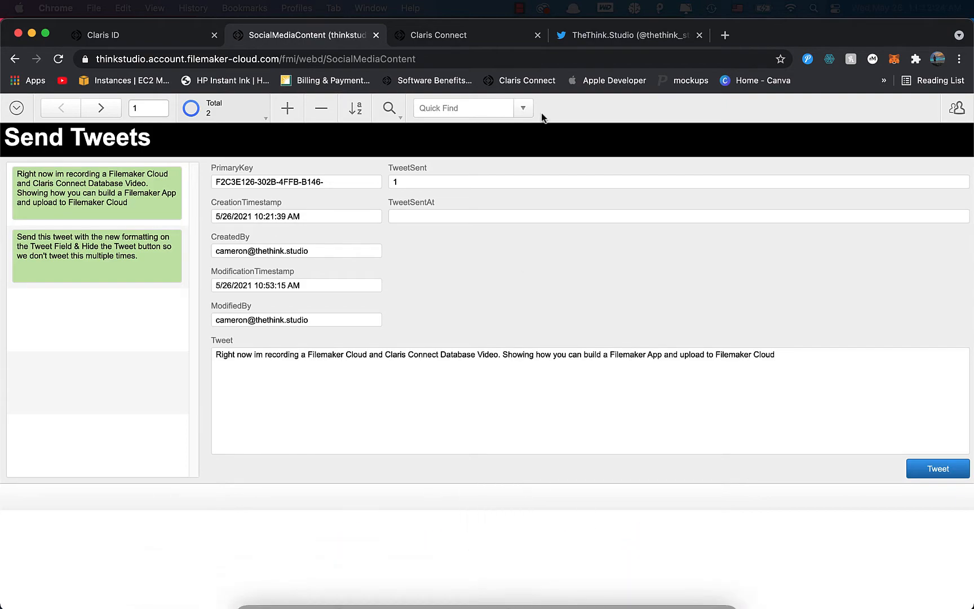
left_click(466, 38)
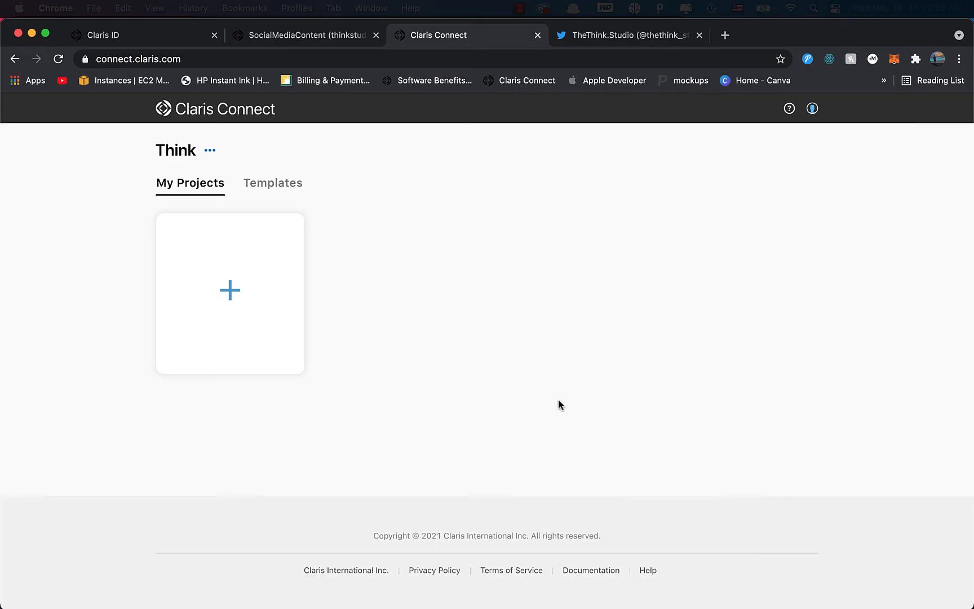
left_click(228, 289)
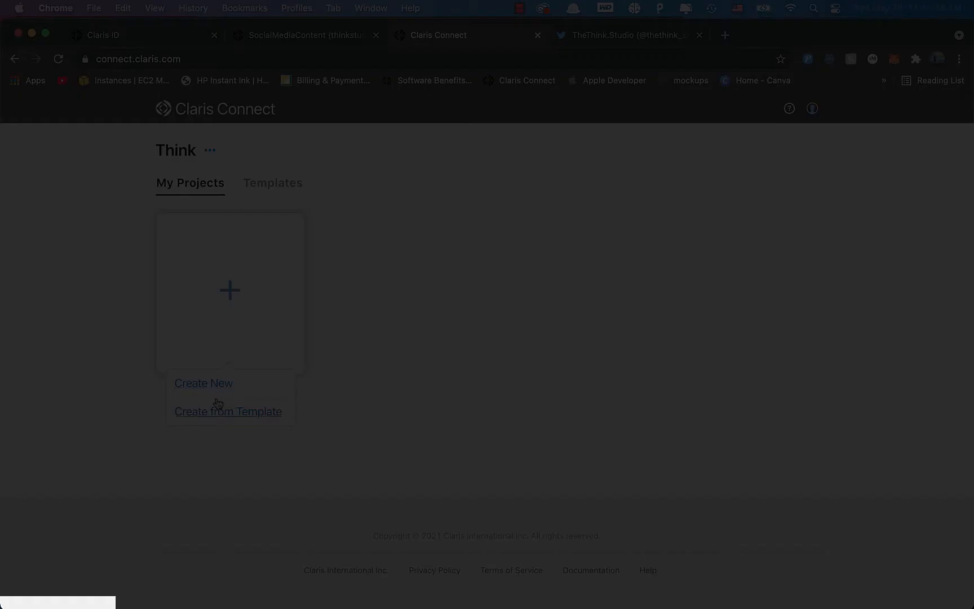
left_click(219, 389)
left_click(494, 309)
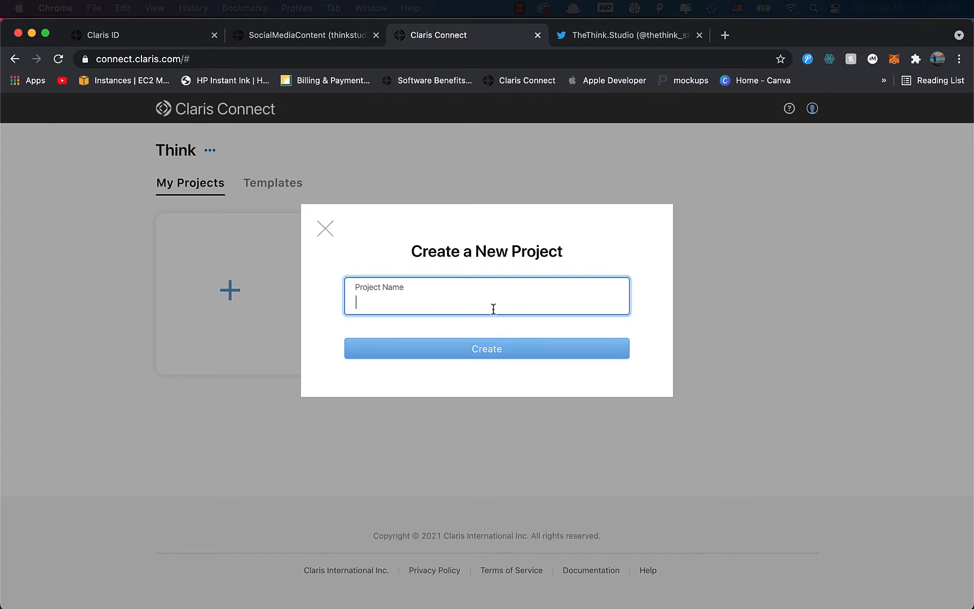
type("Social Media Content")
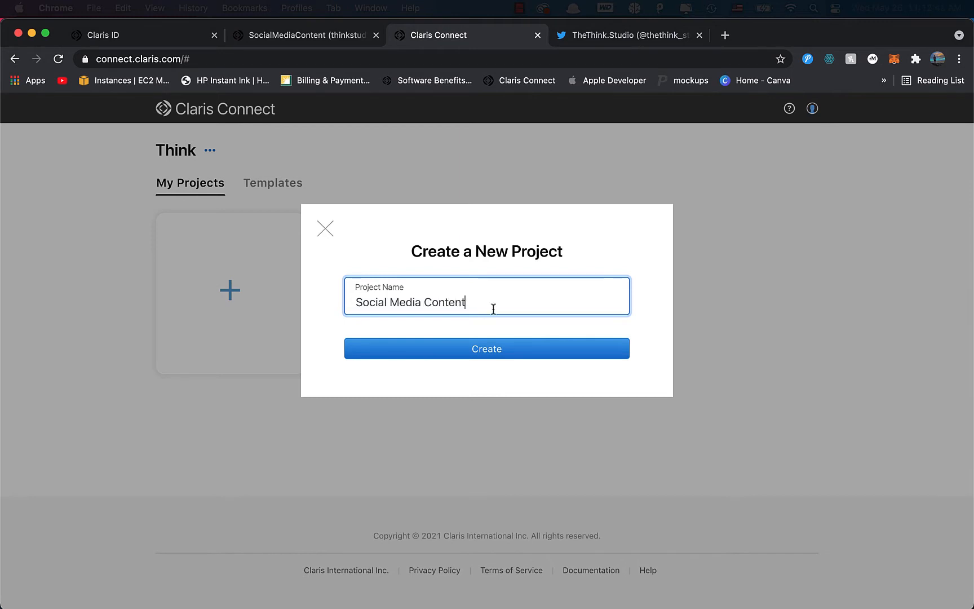
left_click(523, 347)
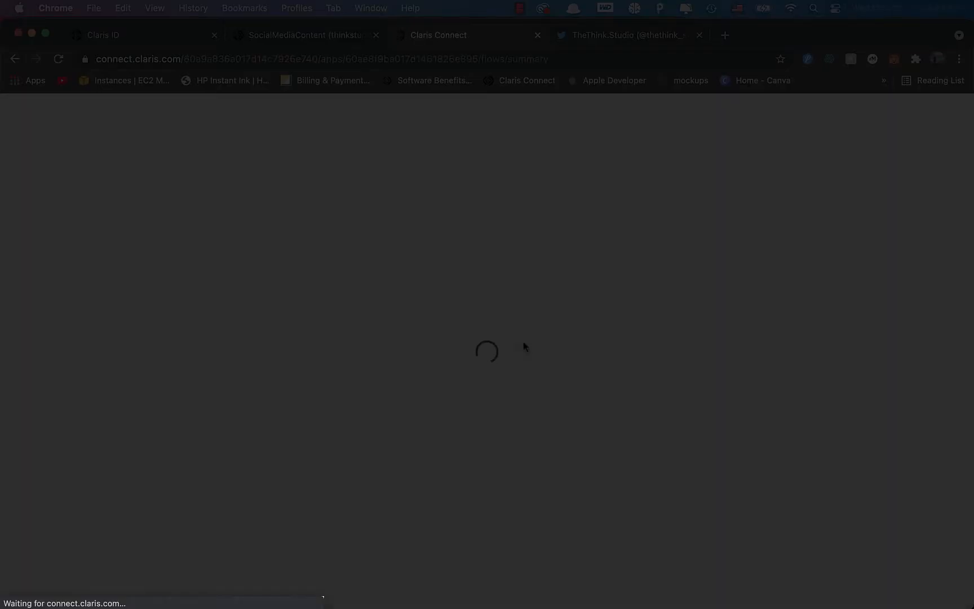
- Create a new flow named "Send Tweet From Filemaker" in the project
scroll(477, 222, "down", 3)
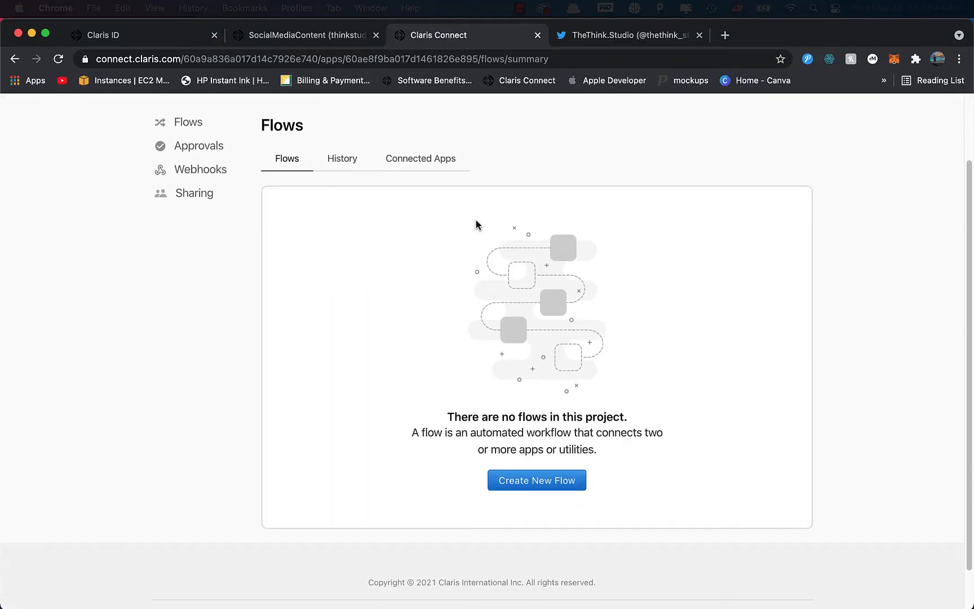
left_click(517, 478)
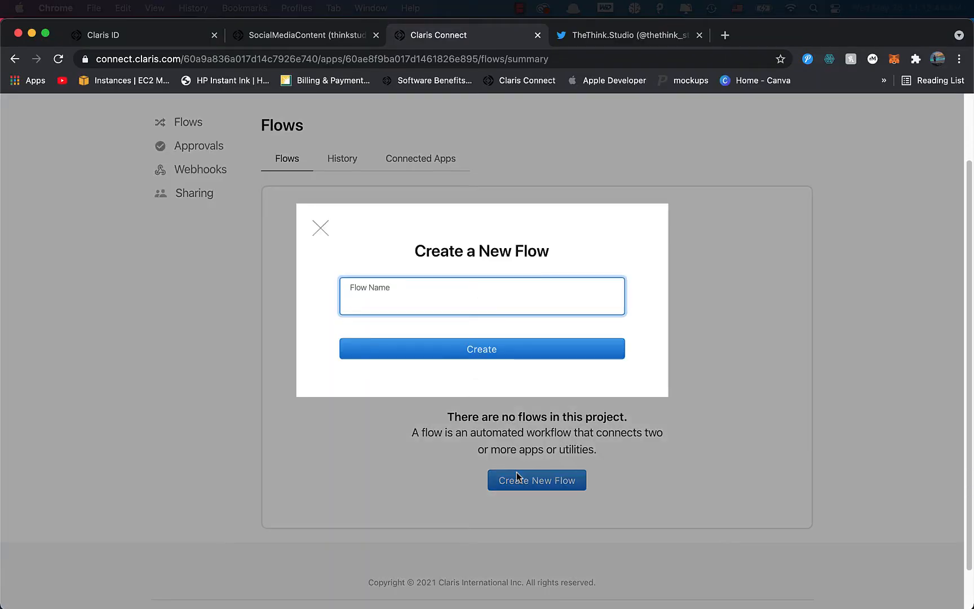
type("Sent")
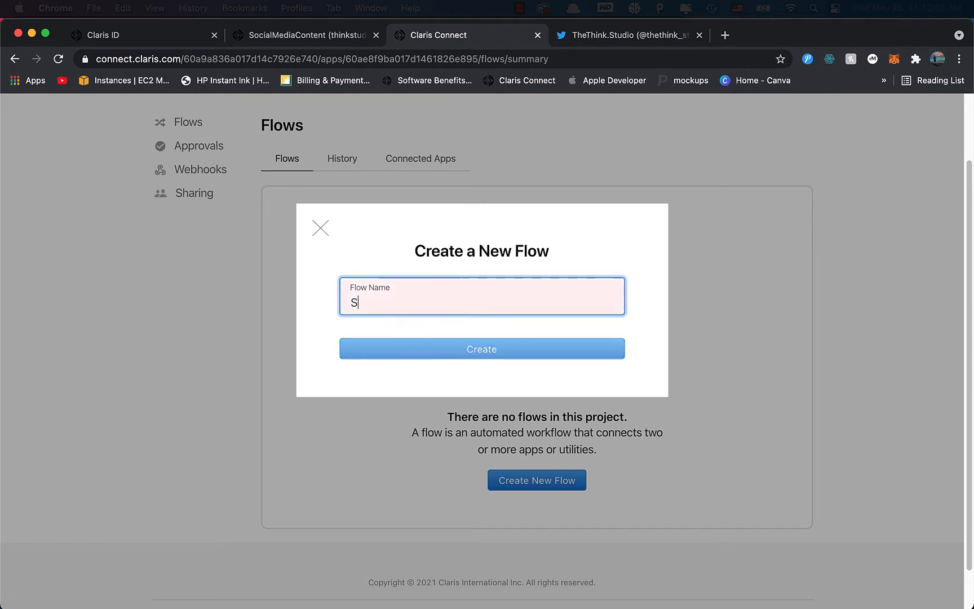
key("BackSpace")
key("BackSpace")
type("d T")
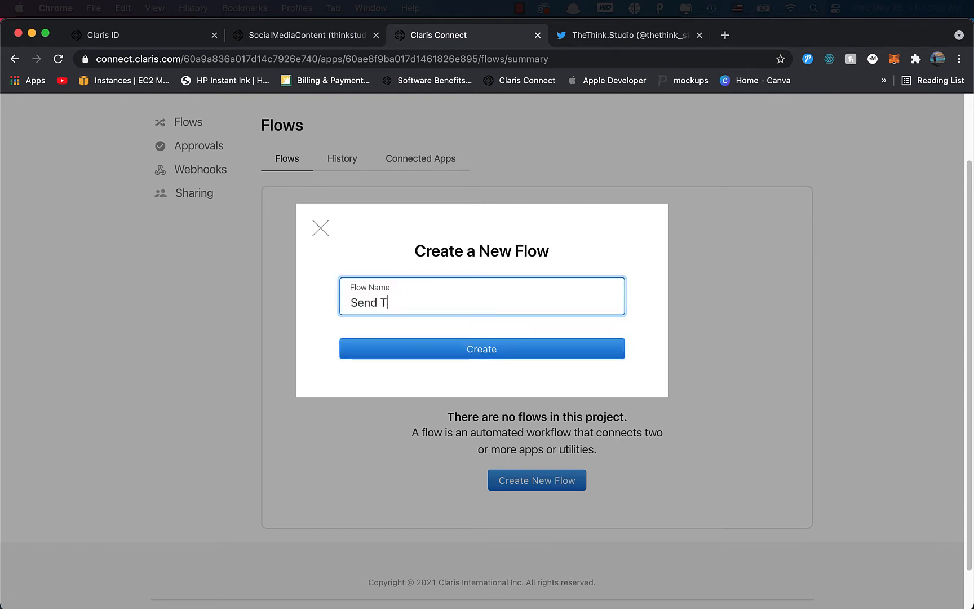
type("weet From Filemaker")
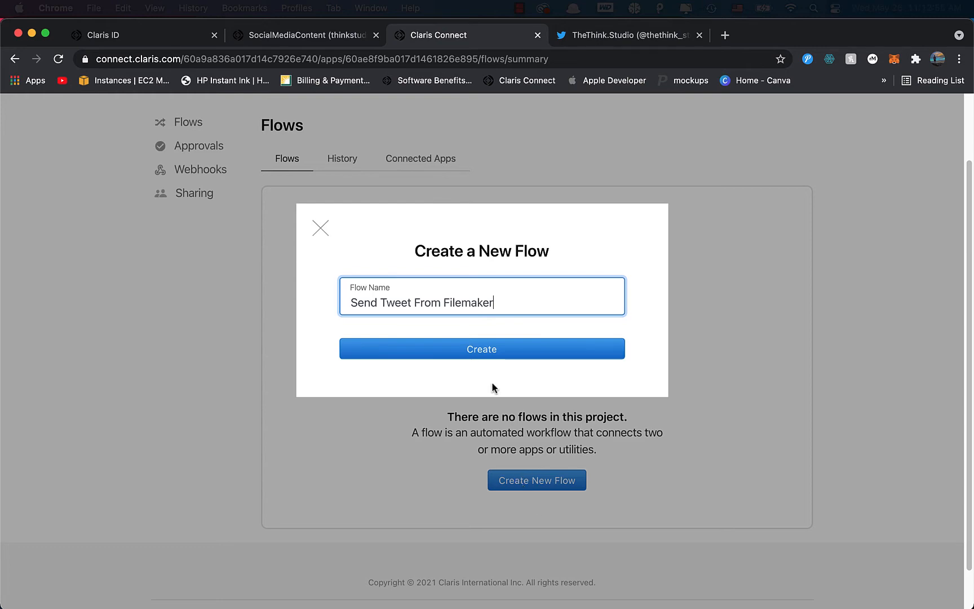
left_click(484, 350)
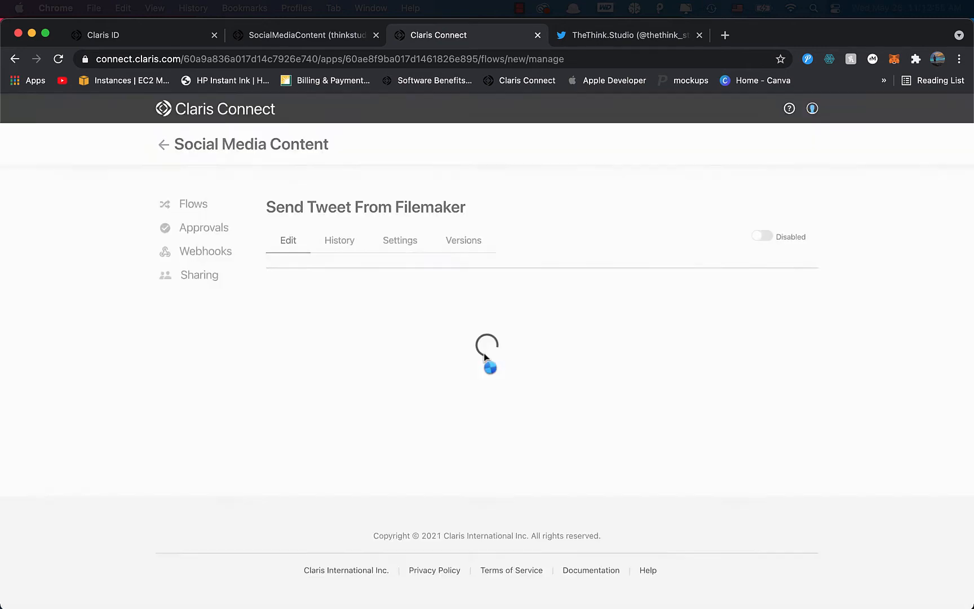
- Set the flow's first step to the Claris FileMaker Cloud script trigger
scroll(639, 207, "down", 1)
scroll(638, 208, "down", 2)
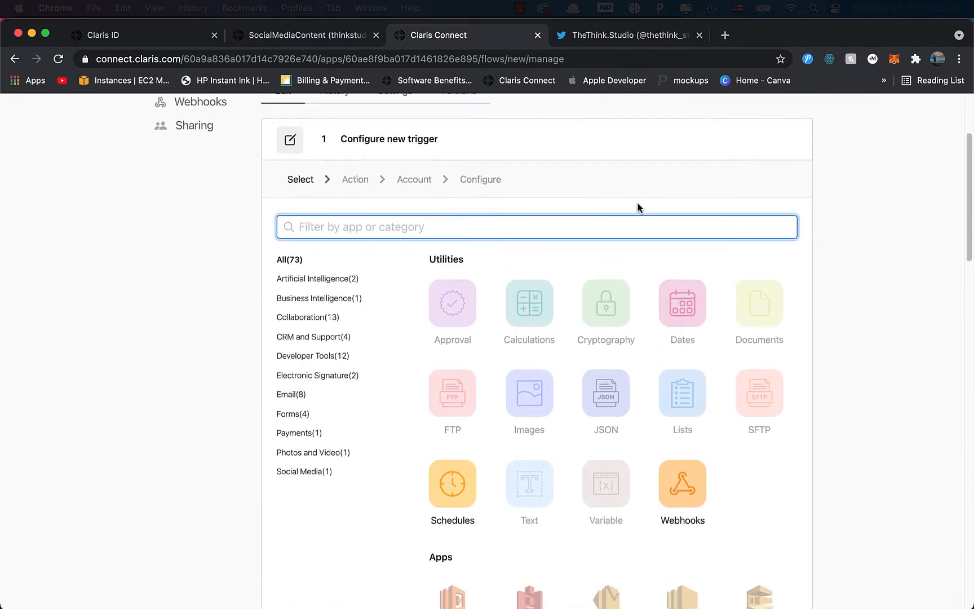
scroll(630, 236, "down", 1)
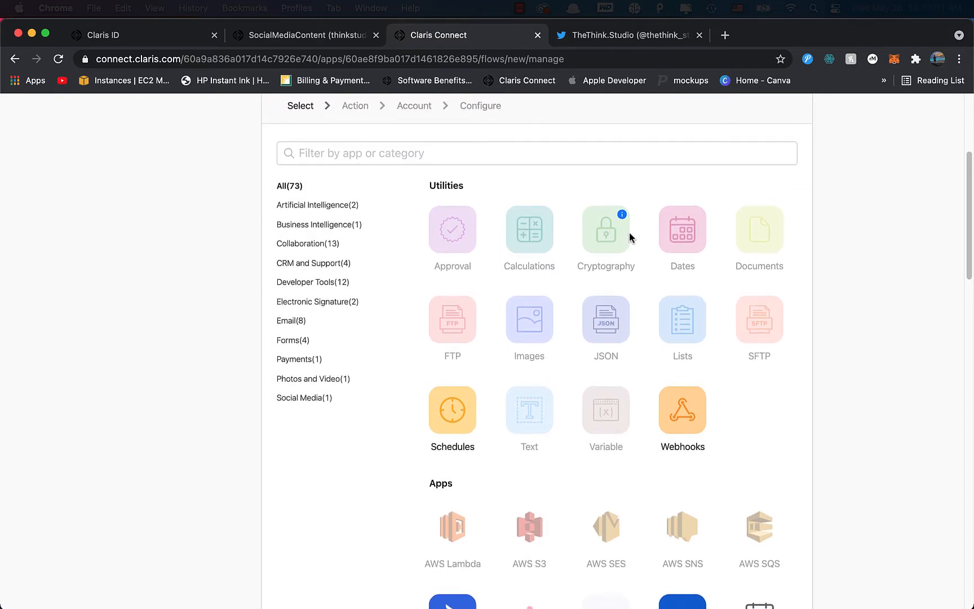
scroll(630, 237, "down", 6)
left_click(527, 355)
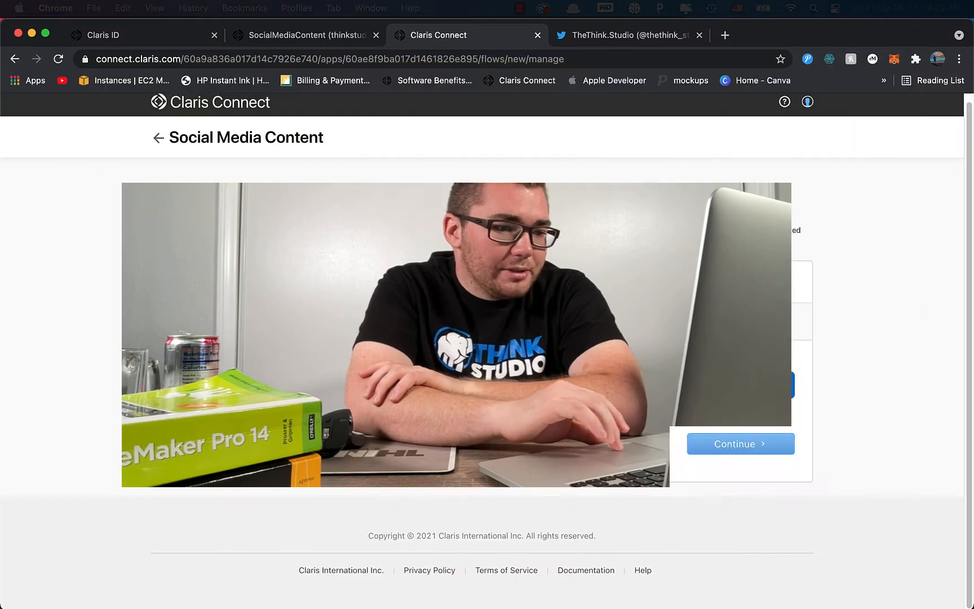
- Connect a Claris FileMaker Cloud account using organization Think, instance thinkstudio.account.filemaker-cloud.com and database SocialMediaContent.fmp12
left_click(524, 385)
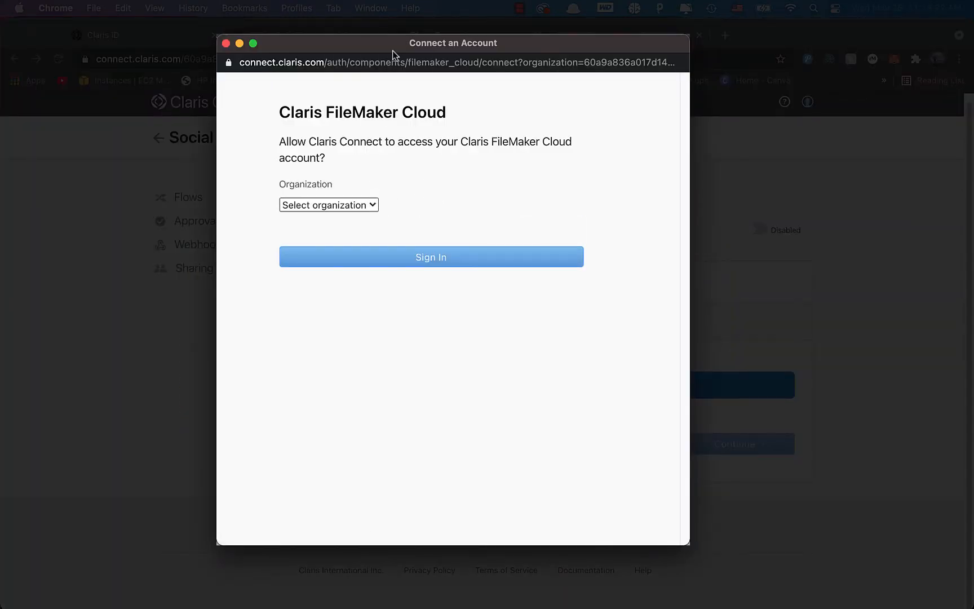
left_click_drag(393, 50, 397, 54)
left_click(375, 213)
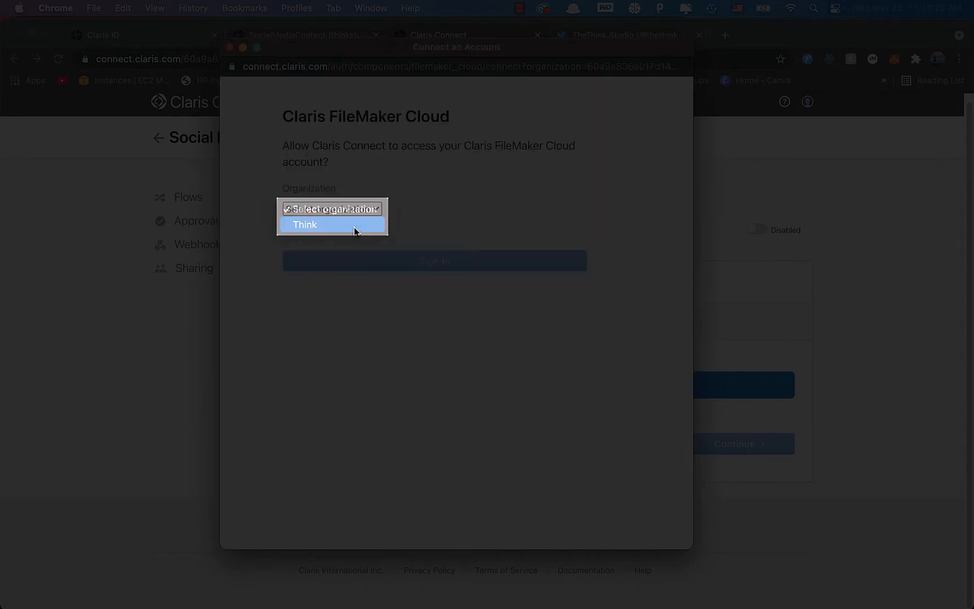
left_click(357, 225)
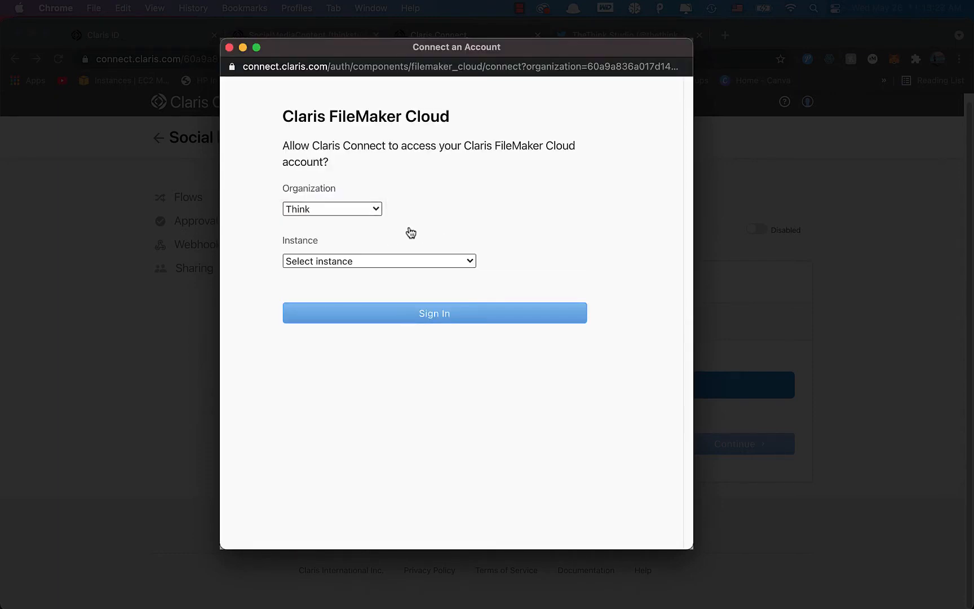
left_click(452, 261)
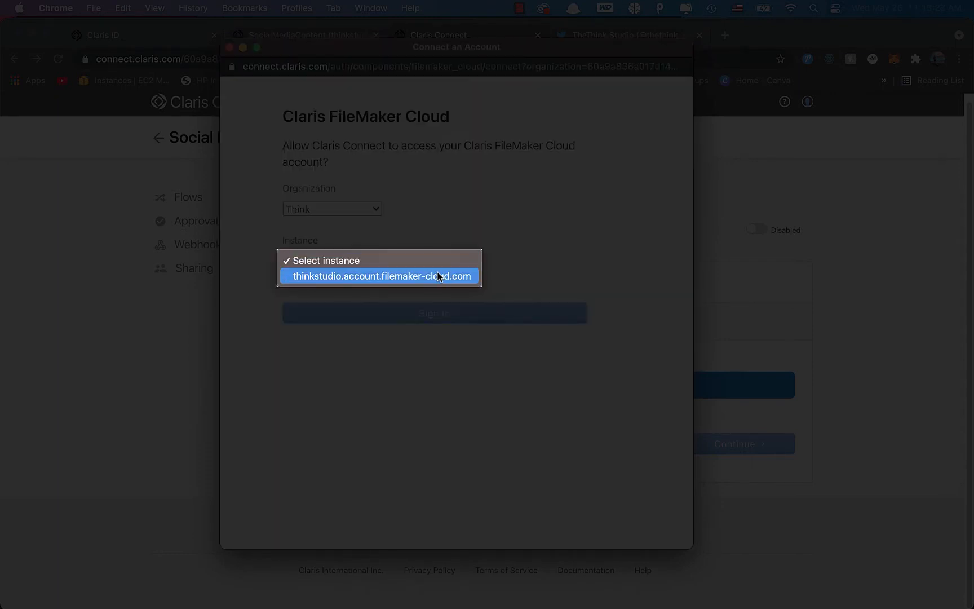
left_click(439, 276)
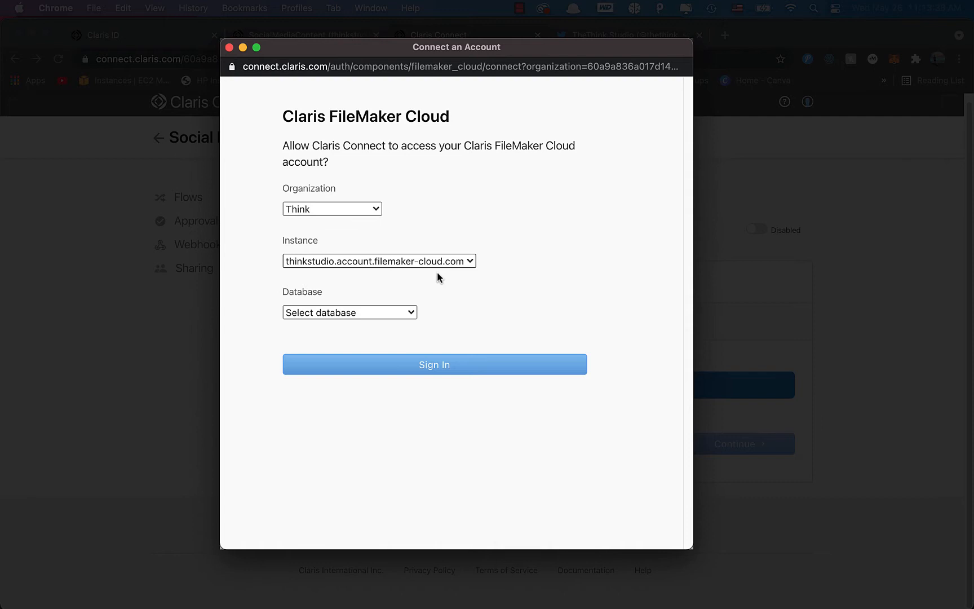
left_click(415, 311)
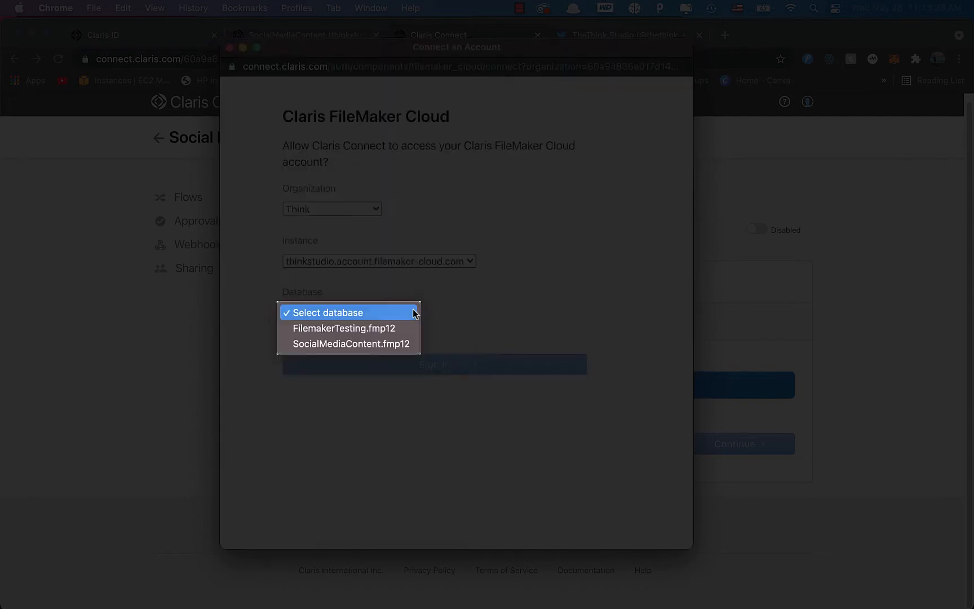
left_click(391, 344)
left_click(400, 364)
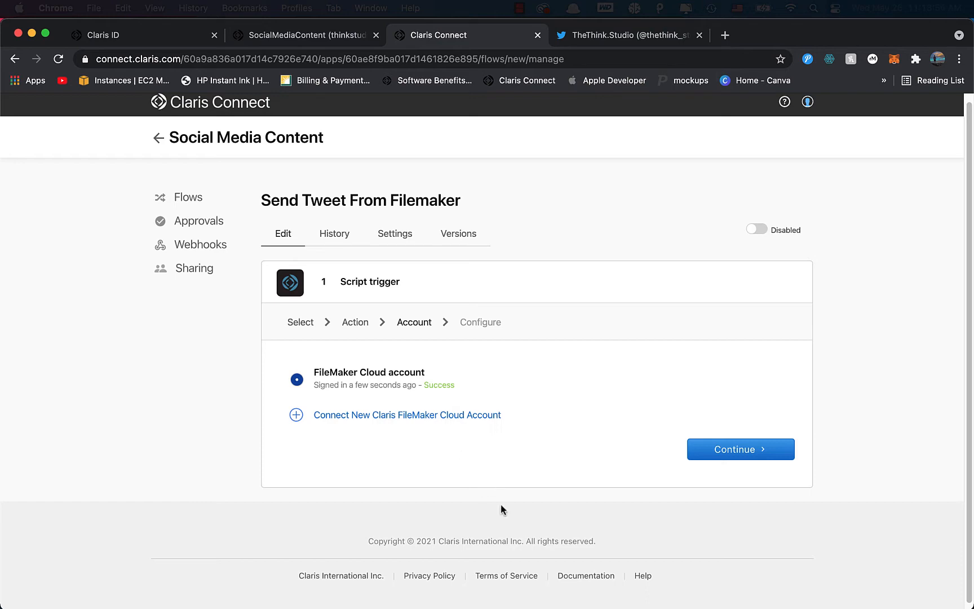
- Switch to FileMaker Pro, open the security management of SocialMediaContent and select its Claris ID account
left_click(466, 583)
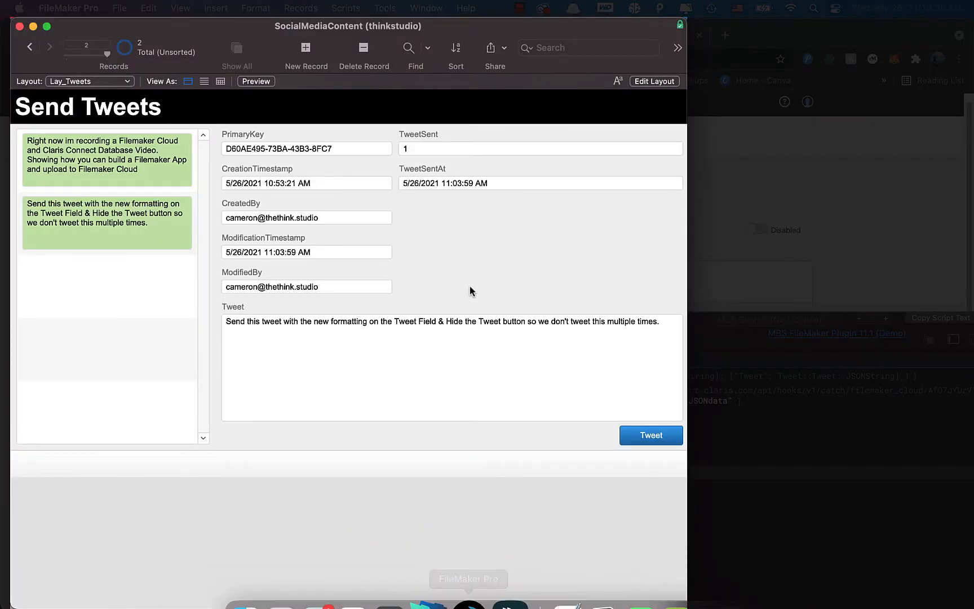
left_click_drag(196, 31, 218, 33)
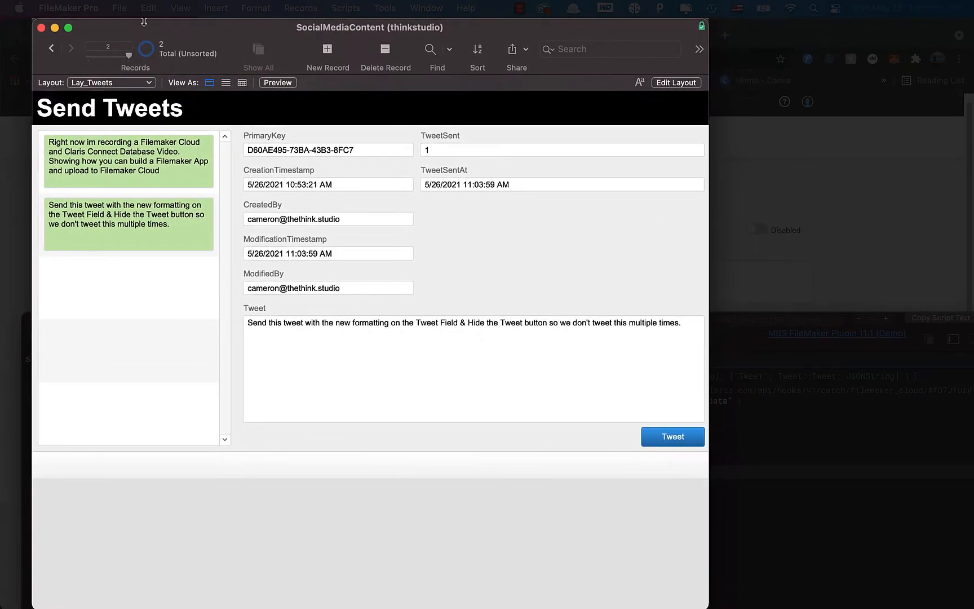
left_click(117, 9)
mouse_move(169, 147)
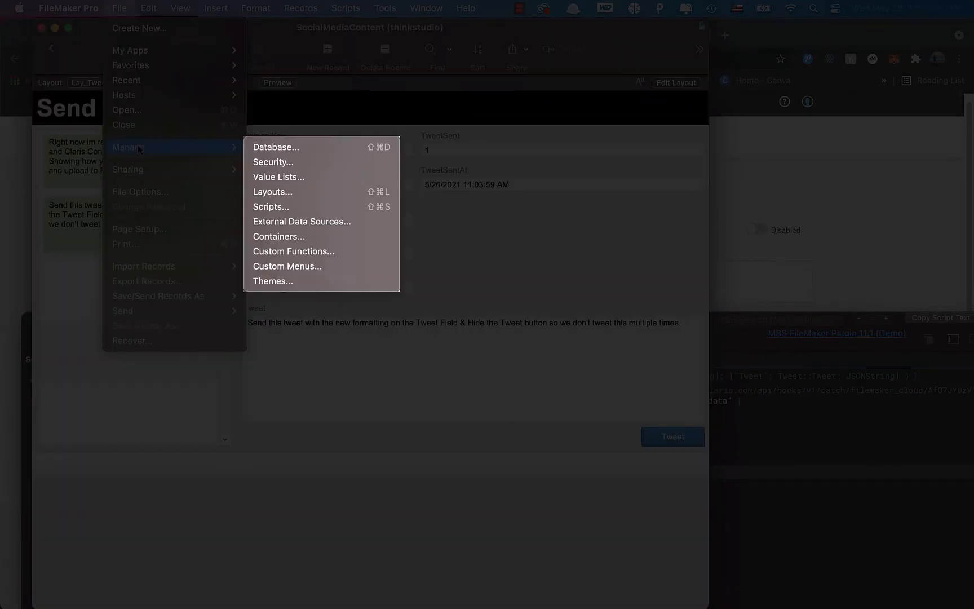
left_click(294, 164)
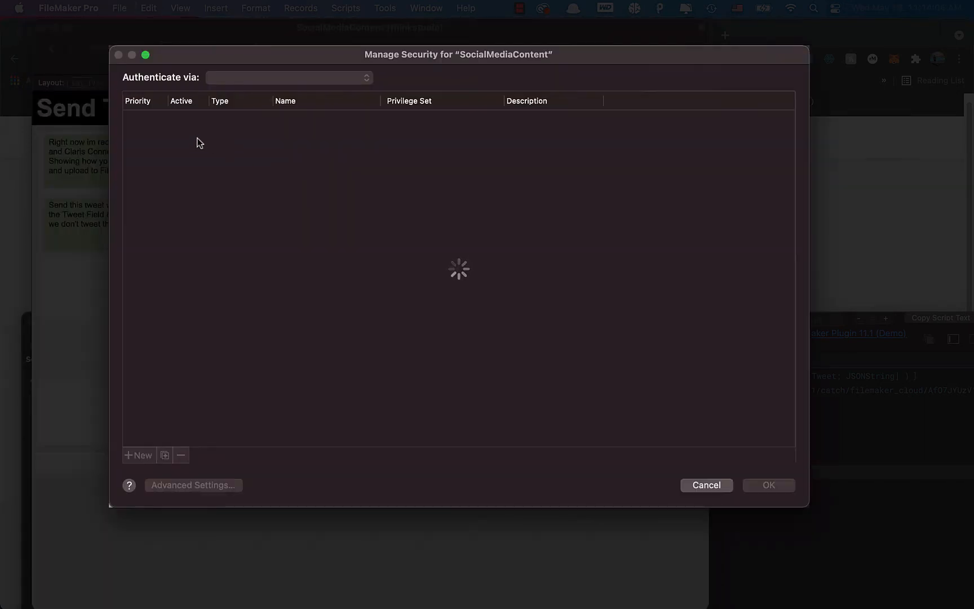
left_click(233, 119)
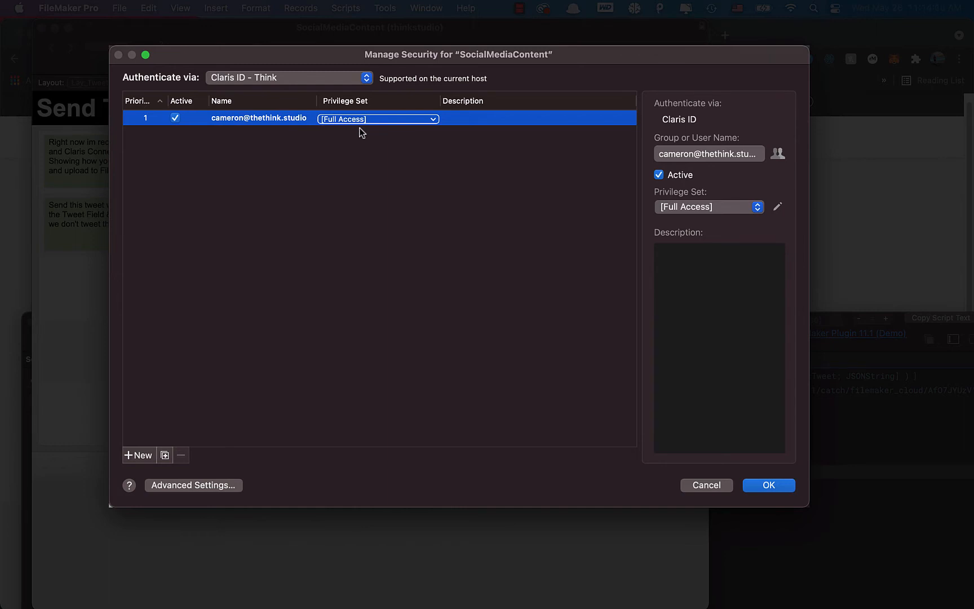
- Check the FileMaker Data API (fmrest) access of the [Full Access] privilege set in the advanced security settings, then accept the settings
left_click(205, 486)
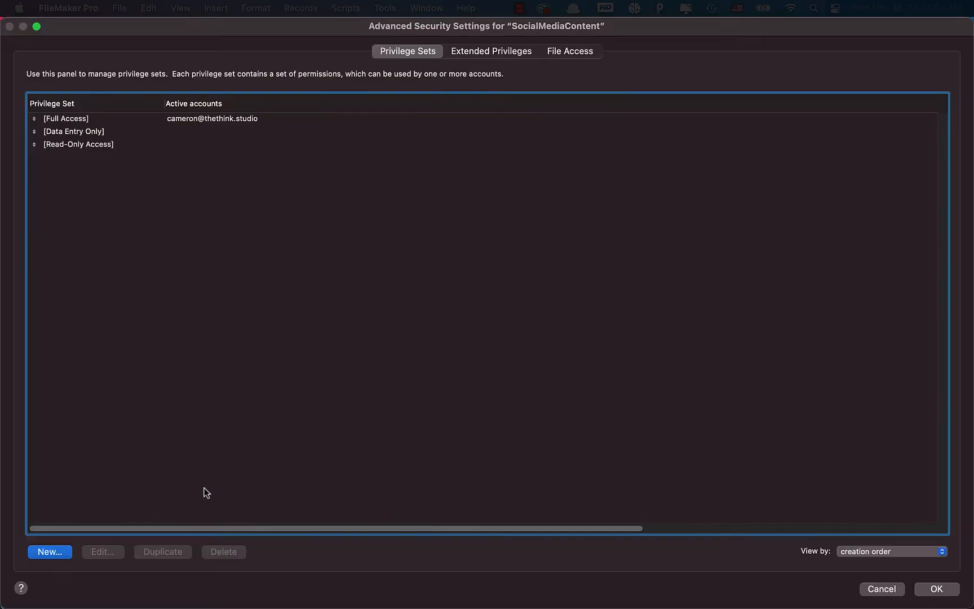
double_click(121, 121)
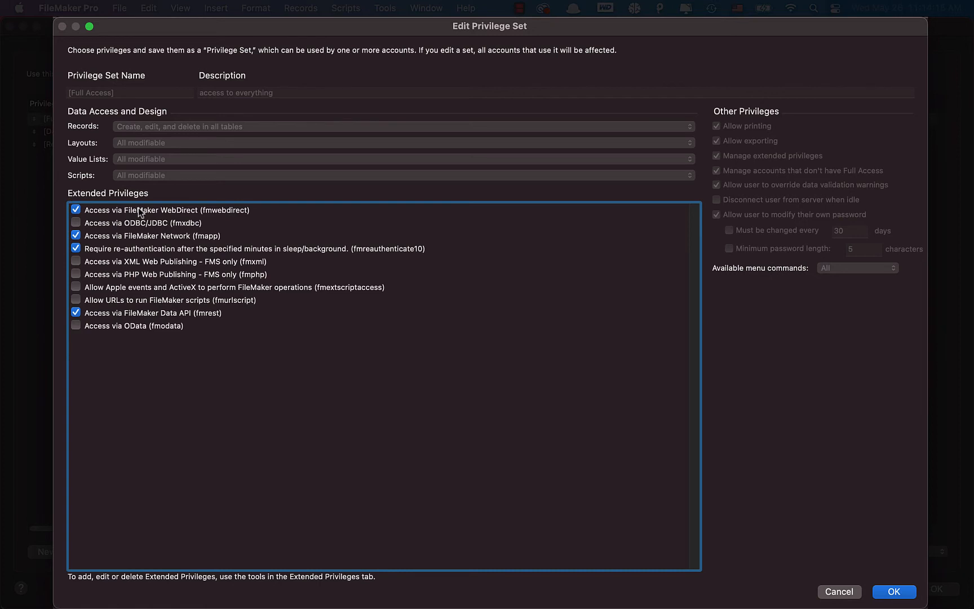
left_click(100, 316)
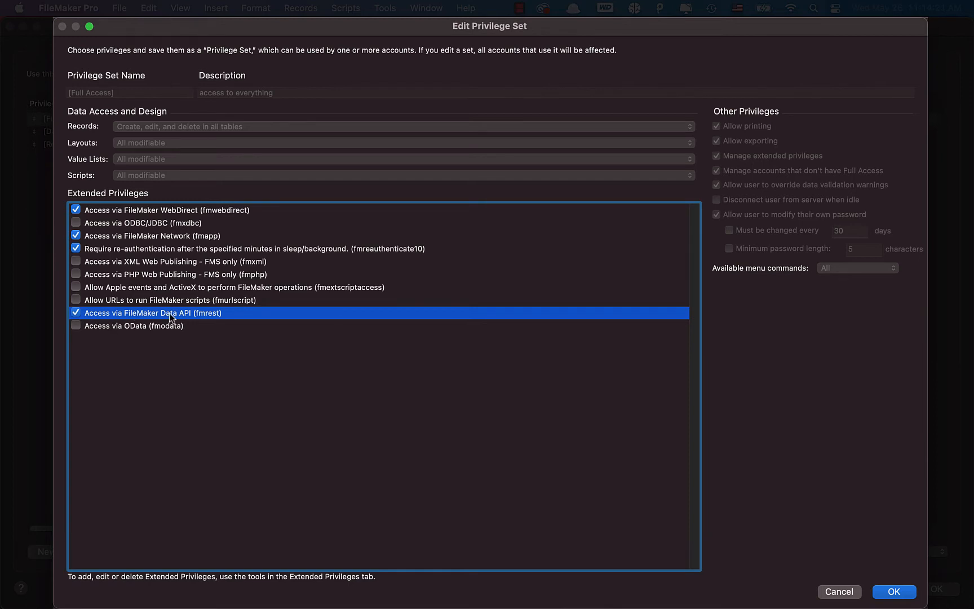
left_click(894, 592)
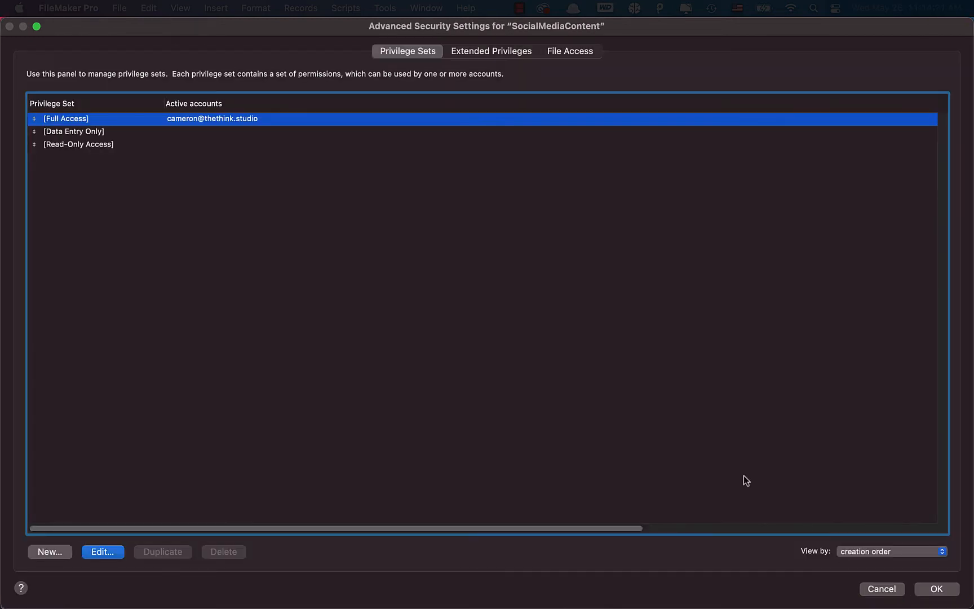
left_click(935, 588)
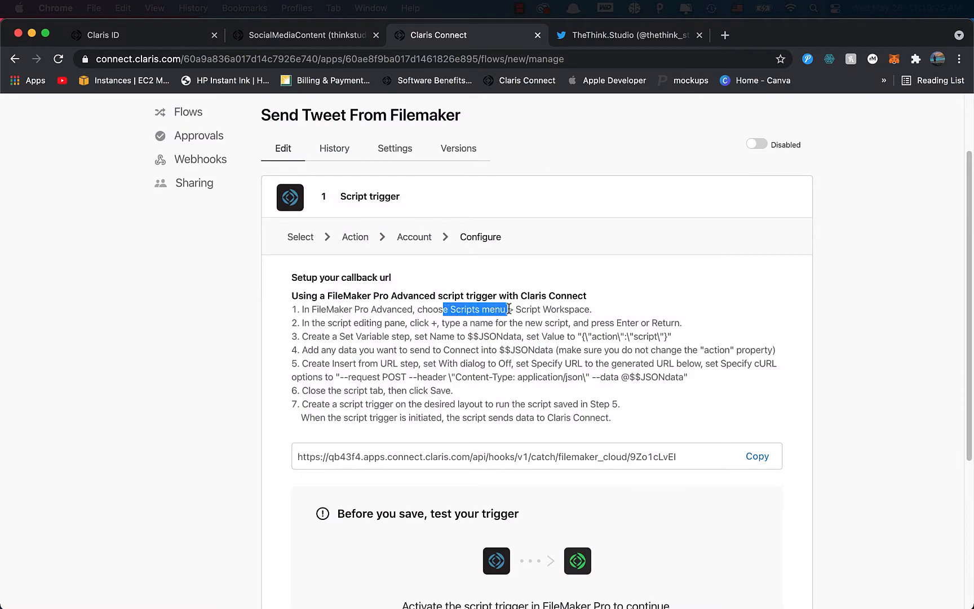
- Switch to SocialMediaContent in FileMaker Pro, put the Lay_Tweets layout into layout editing and open the Script Workspace
left_click_drag(545, 309, 608, 309)
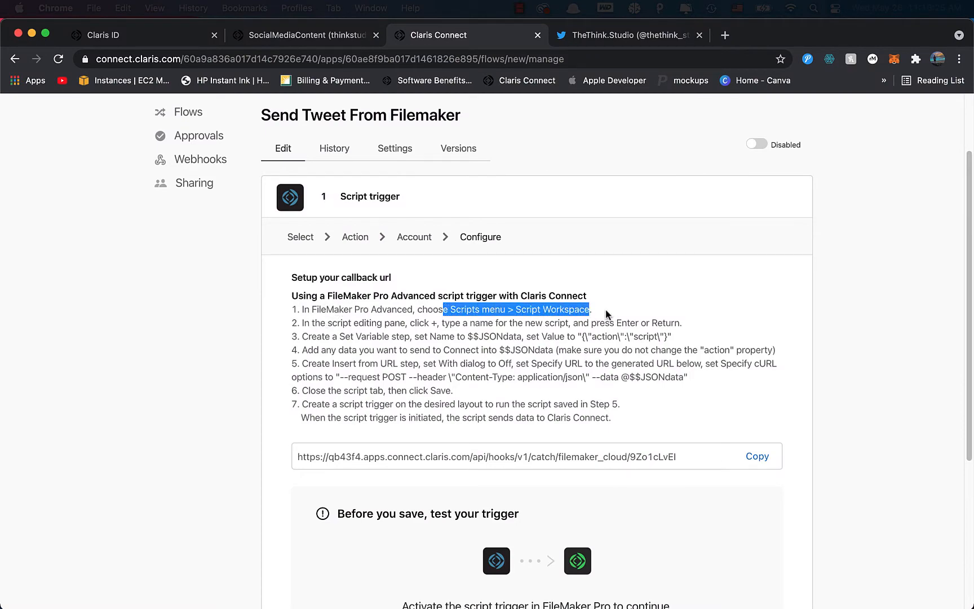
left_click(606, 314)
key("ctrl+Up")
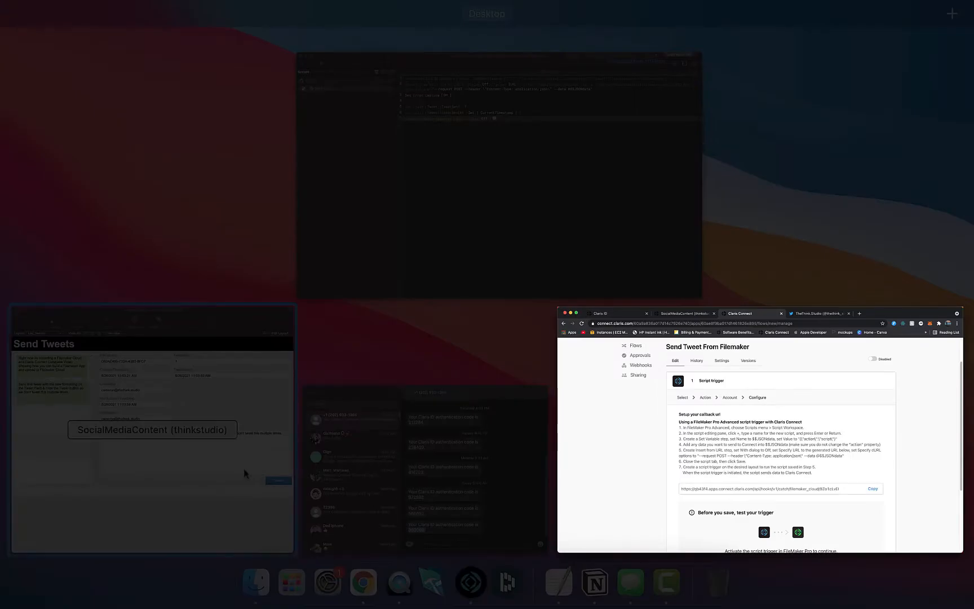
left_click(251, 402)
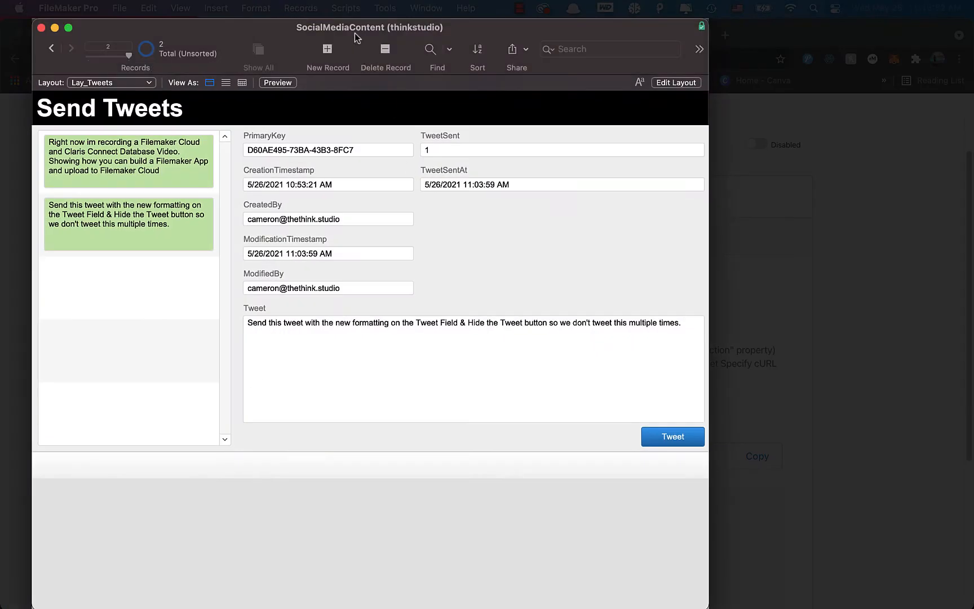
left_click(682, 87)
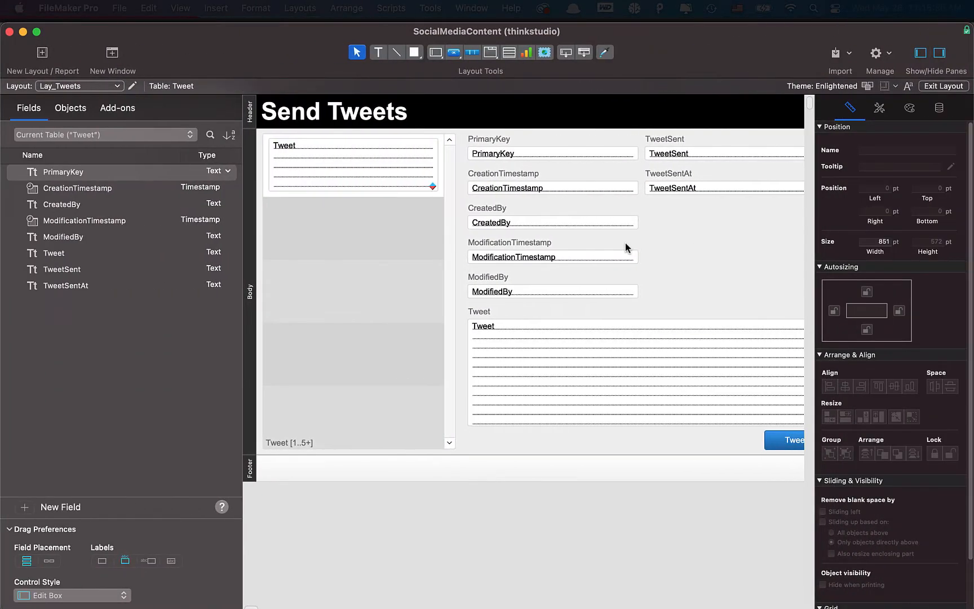
key("shift+super+s")
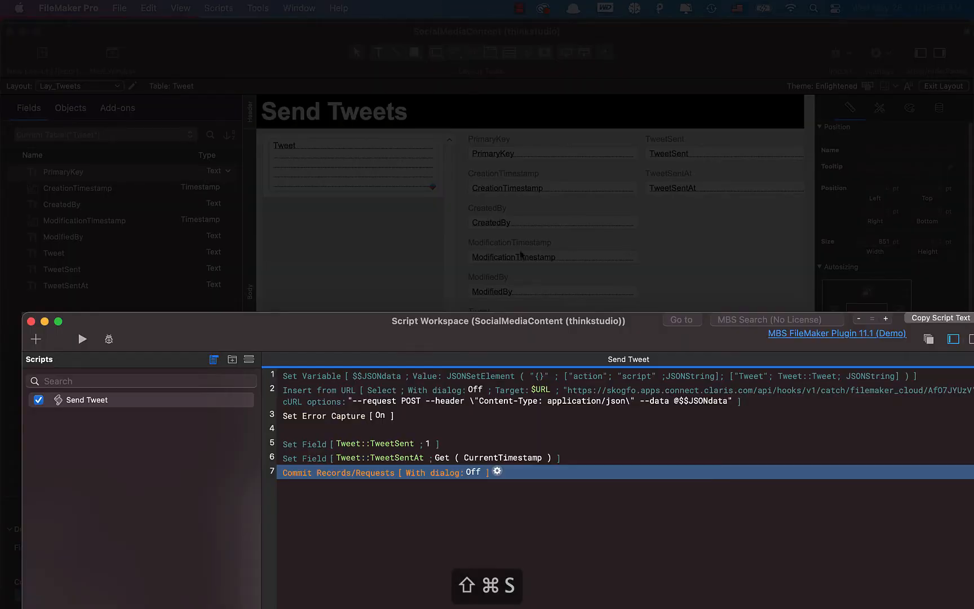
left_click_drag(286, 342, 283, 184)
- Delete the existing Send Tweet script from the Script Workspace
left_click(208, 255)
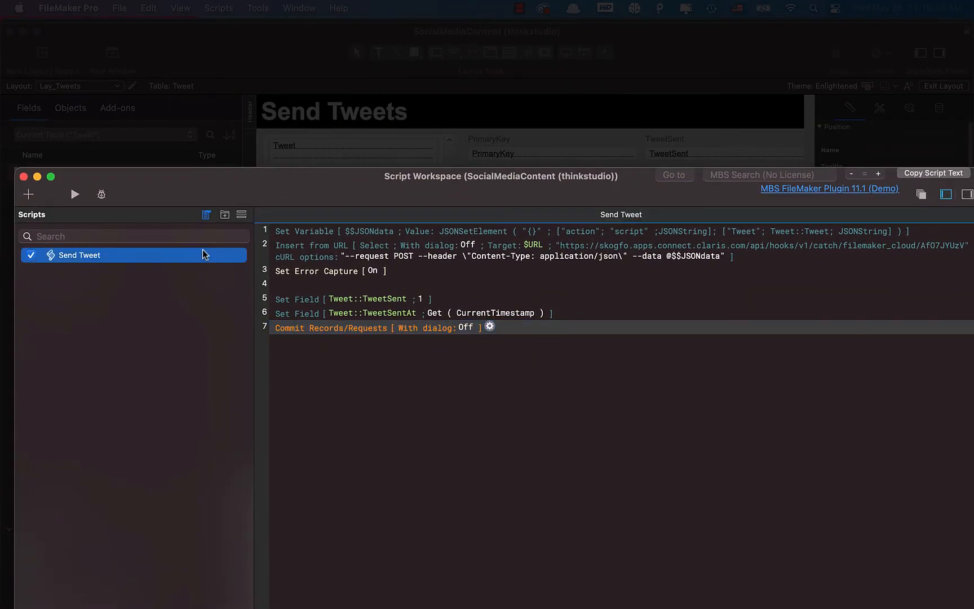
right_click(192, 254)
left_click(261, 360)
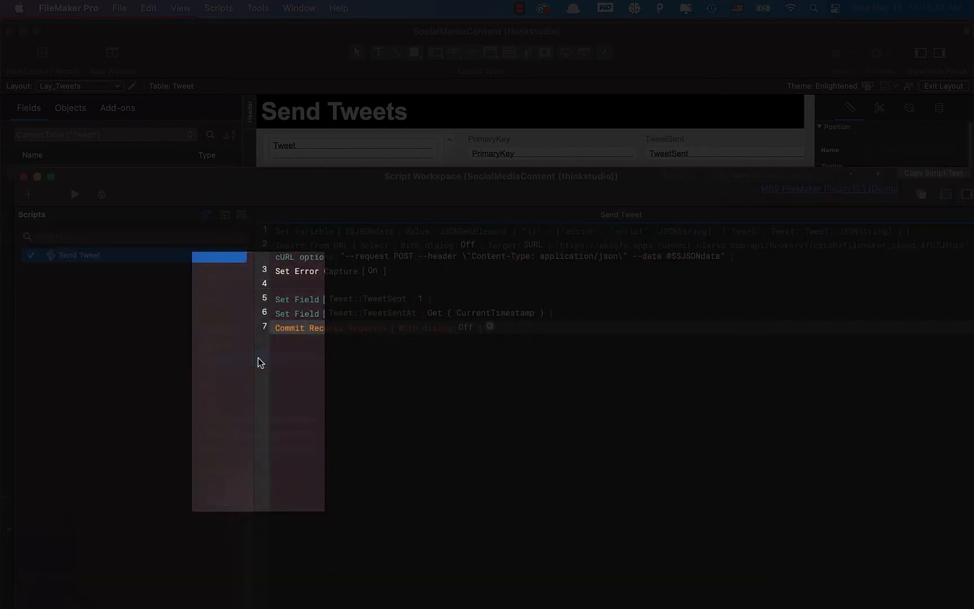
left_click(445, 261)
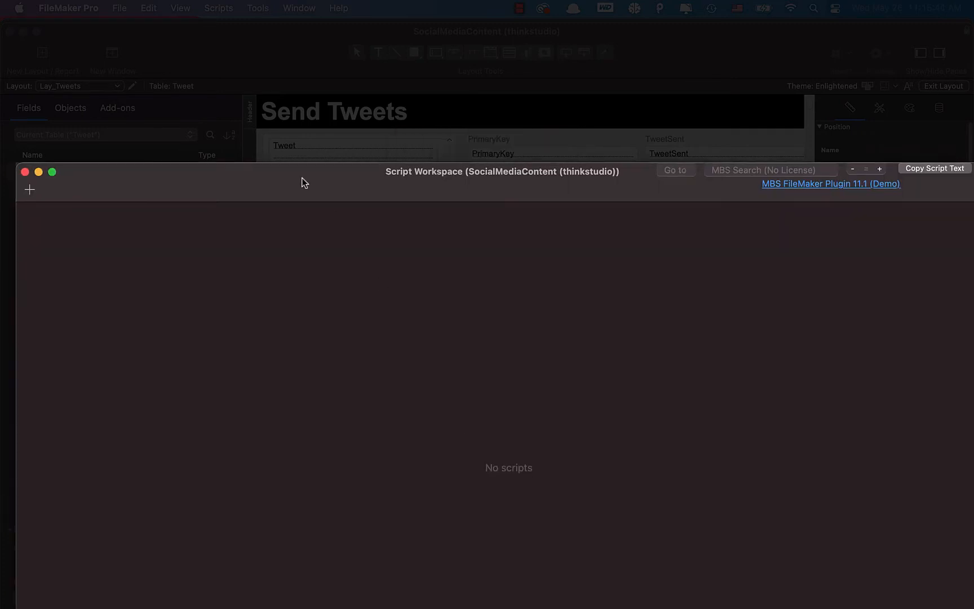
- Create a new script named Send Tweet
left_click(31, 191)
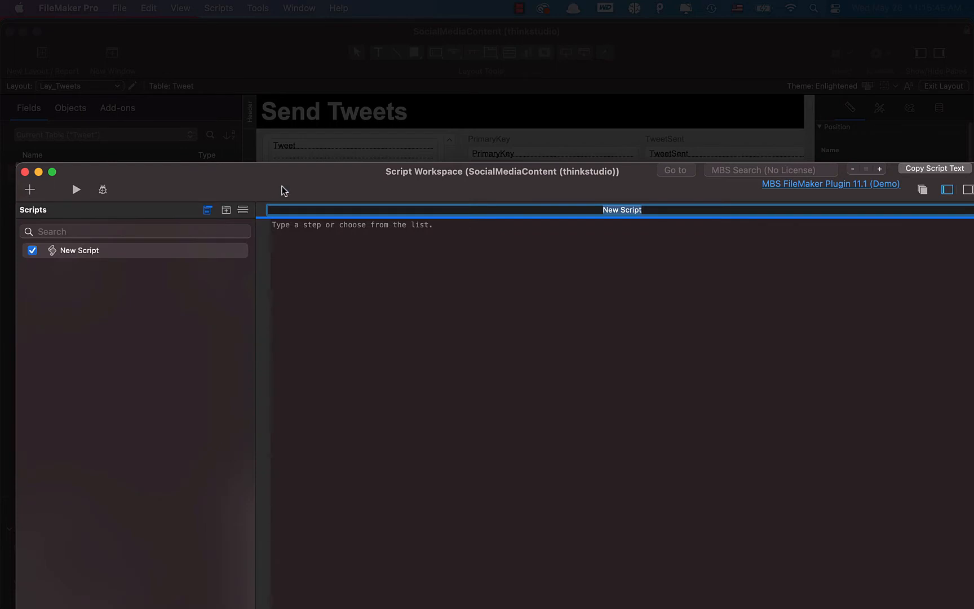
type("Send Tweet")
key("Return")
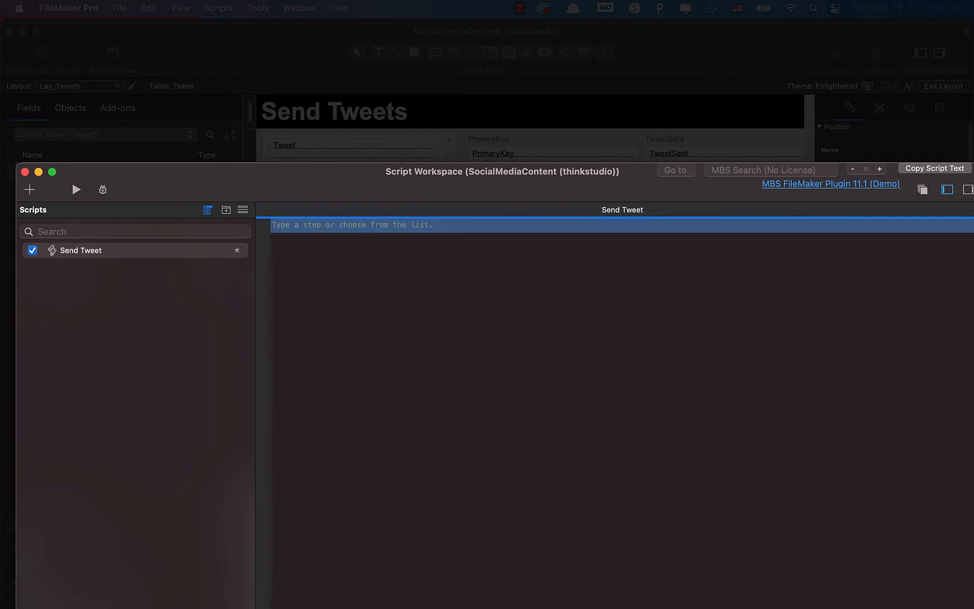
left_click_drag(287, 178, 276, 303)
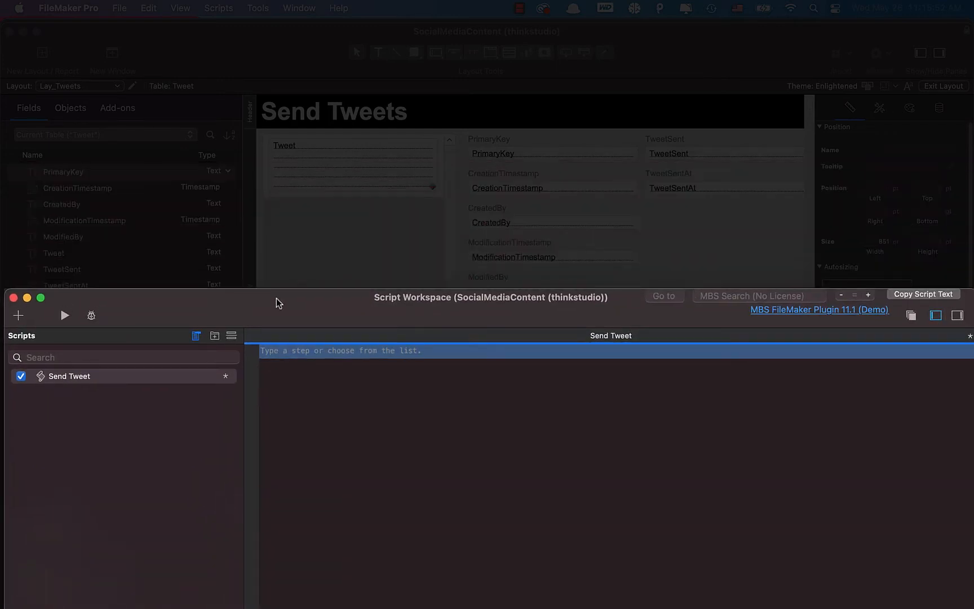
left_click_drag(276, 303, 301, 360)
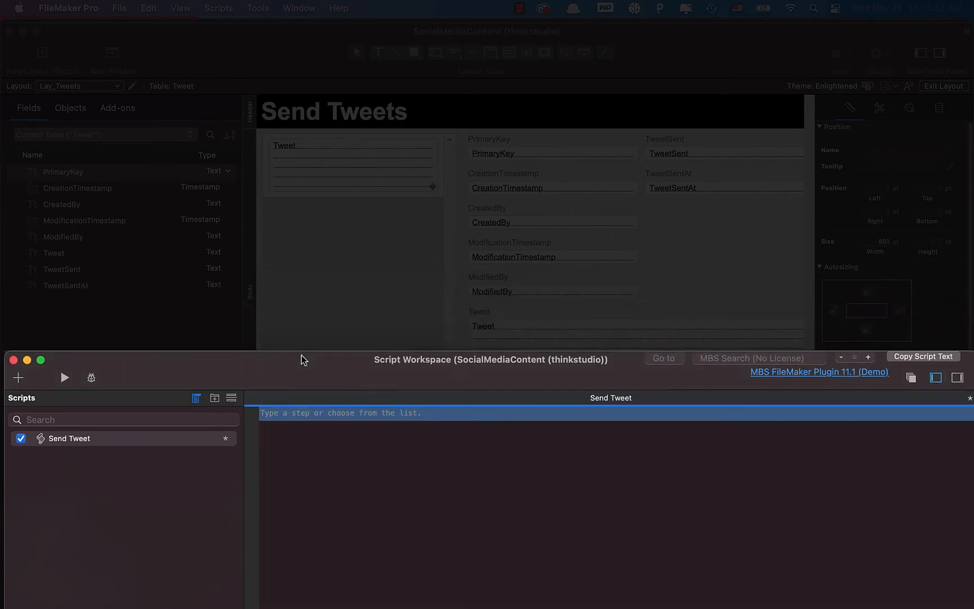
- Switch to Claris Connect in Chrome and copy the variable name $$JSONdata from the callback setup instructions
key("ctrl+Up")
left_click(593, 400)
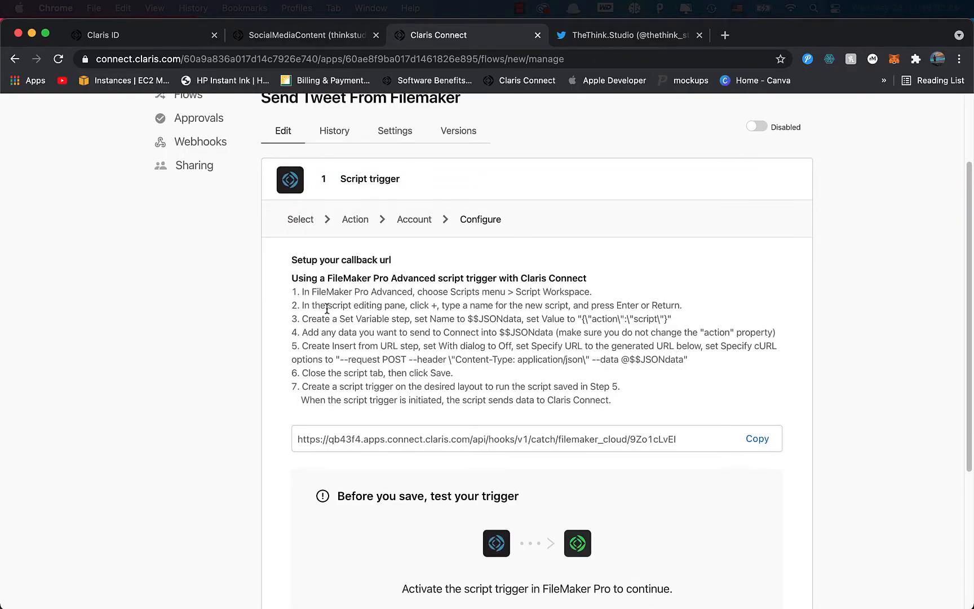
left_click_drag(326, 309, 682, 321)
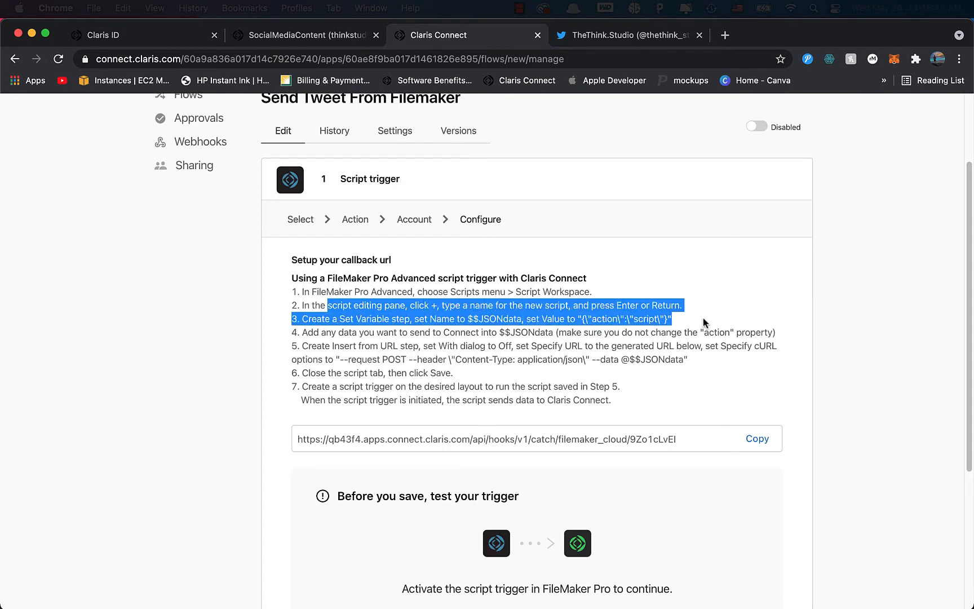
left_click(629, 321)
left_click_drag(301, 319, 394, 322)
left_click_drag(467, 319, 521, 321)
right_click(521, 322)
left_click(539, 347)
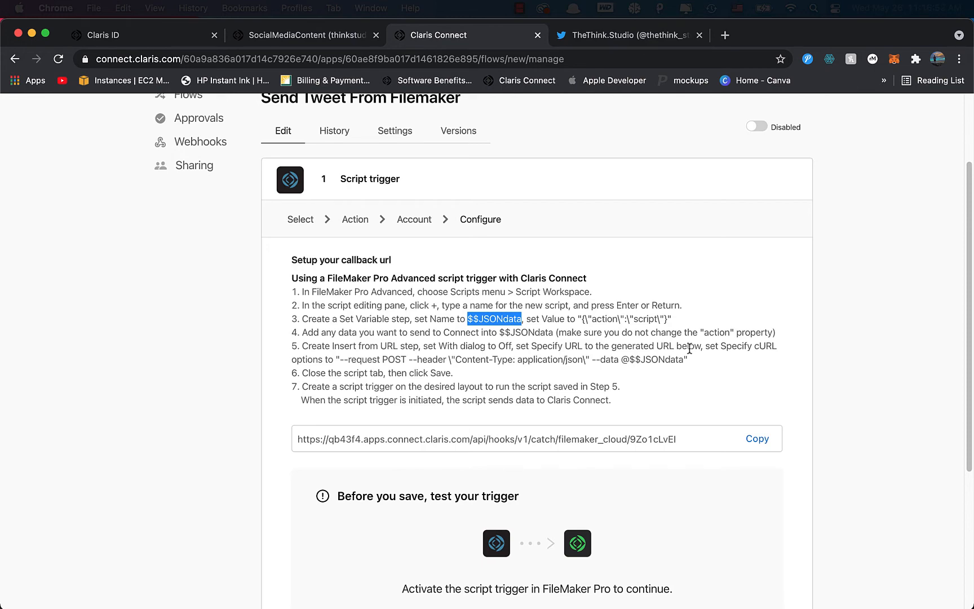
- Switch back to the Script Workspace, add a Set Variable step to Send Tweet and name the variable $$JSONdata
key("ctrl+Up")
left_click(395, 296)
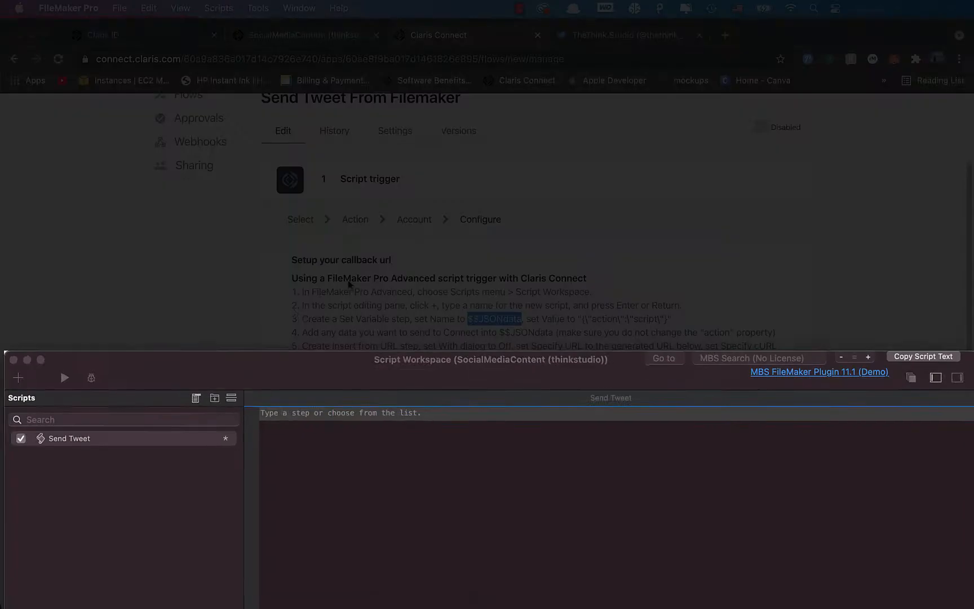
left_click_drag(304, 365, 301, 164)
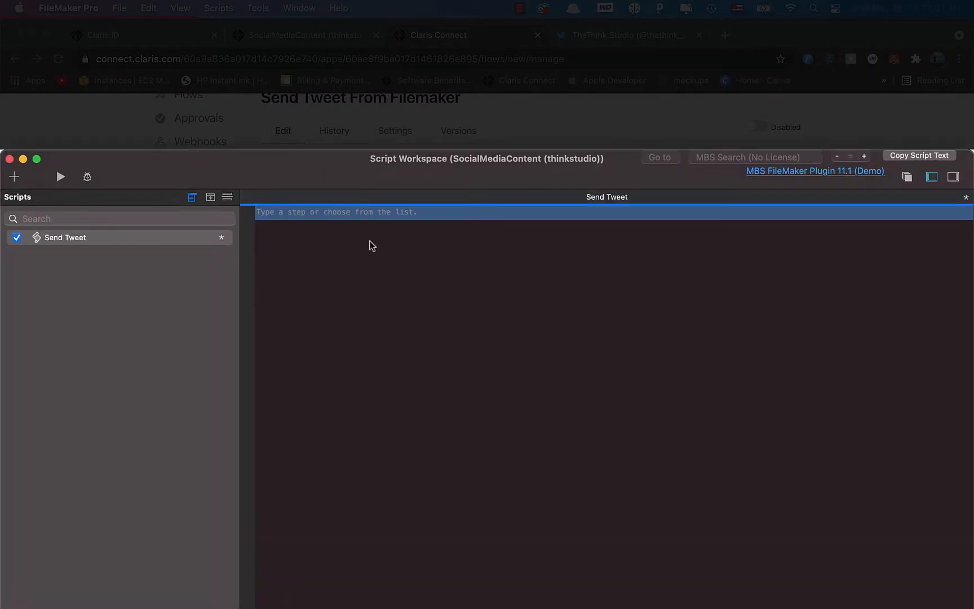
type("set var")
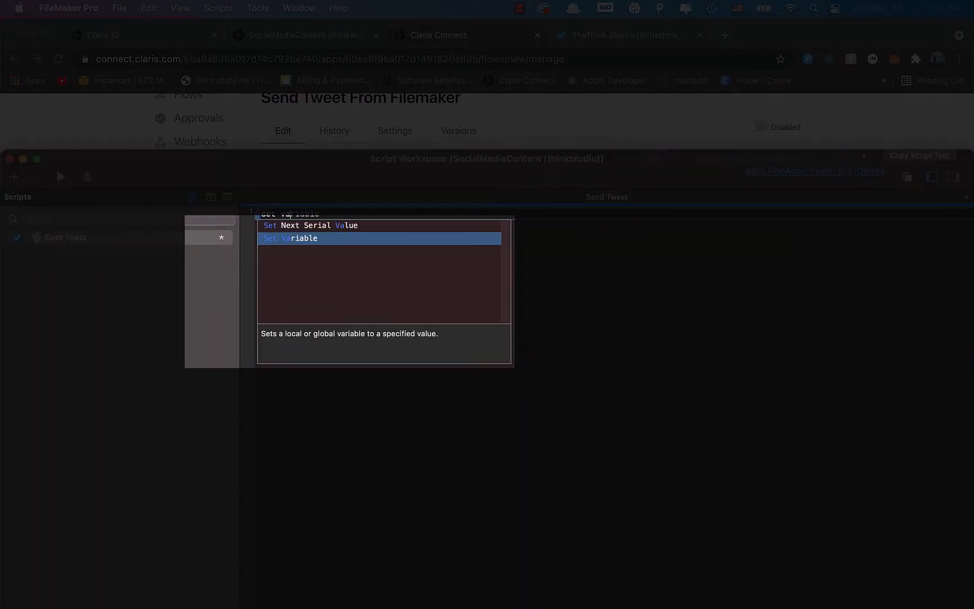
key("Return")
key("cmd+v")
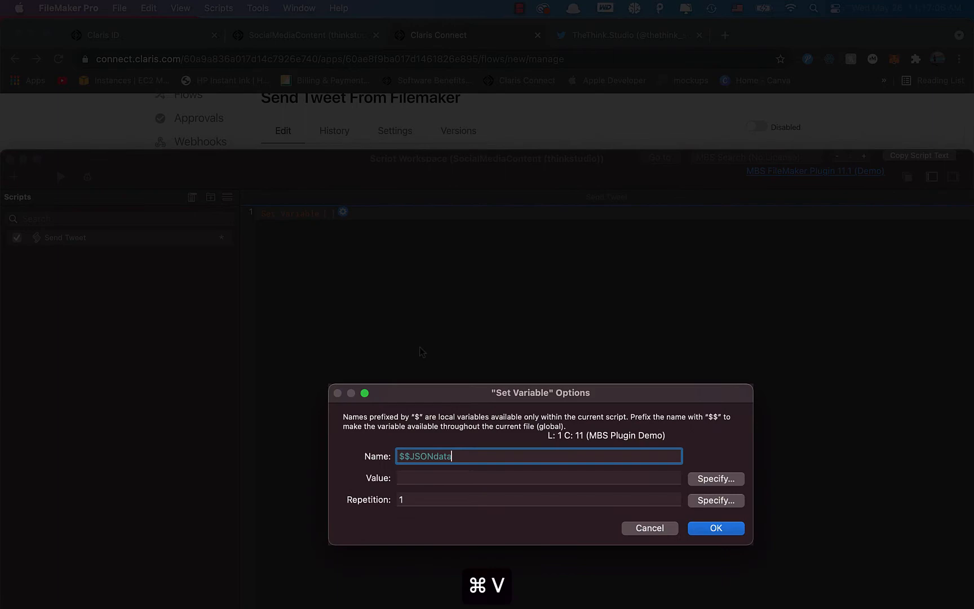
- Paste the saved calculation JSONSetElement ( "{}" ; ["action"; "script" ;JSONString]; ["Tweet"; Tweet::Tweet; JSONString] ) from the clipboard history as the variable's value
left_click(410, 479)
left_click(703, 478)
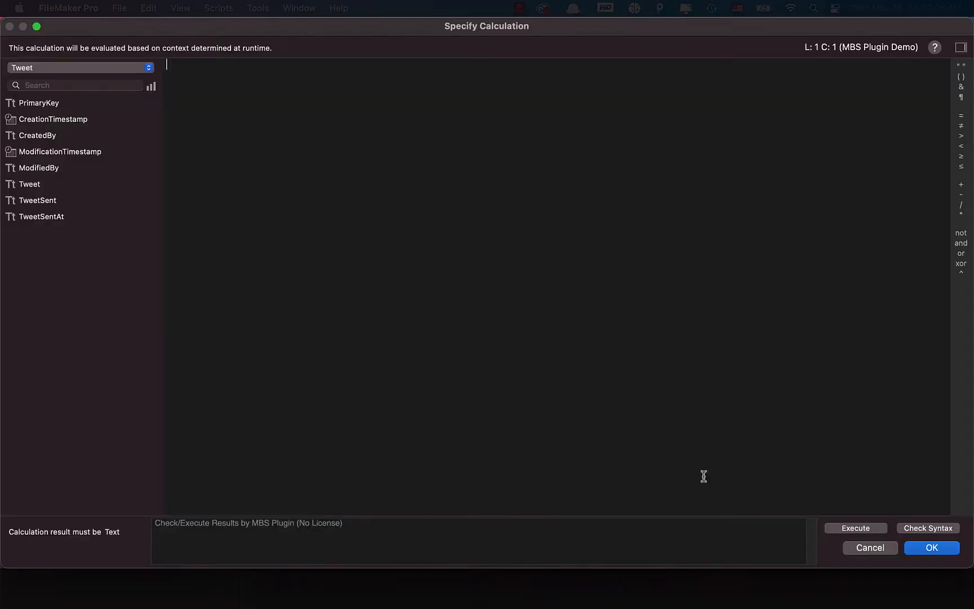
key("super+1")
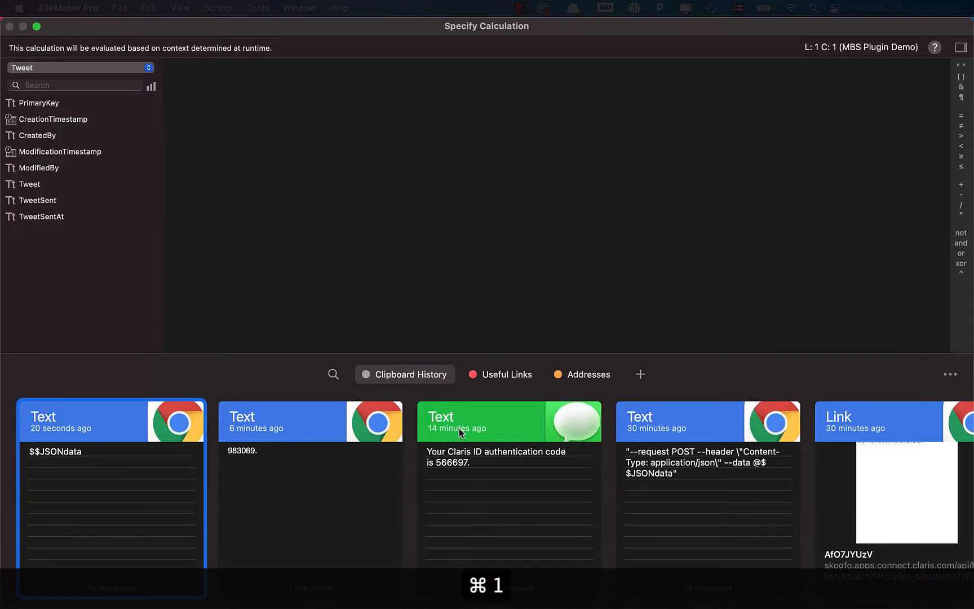
scroll(635, 472, "right", 5)
left_click(635, 472)
key("super+c")
key("super+v")
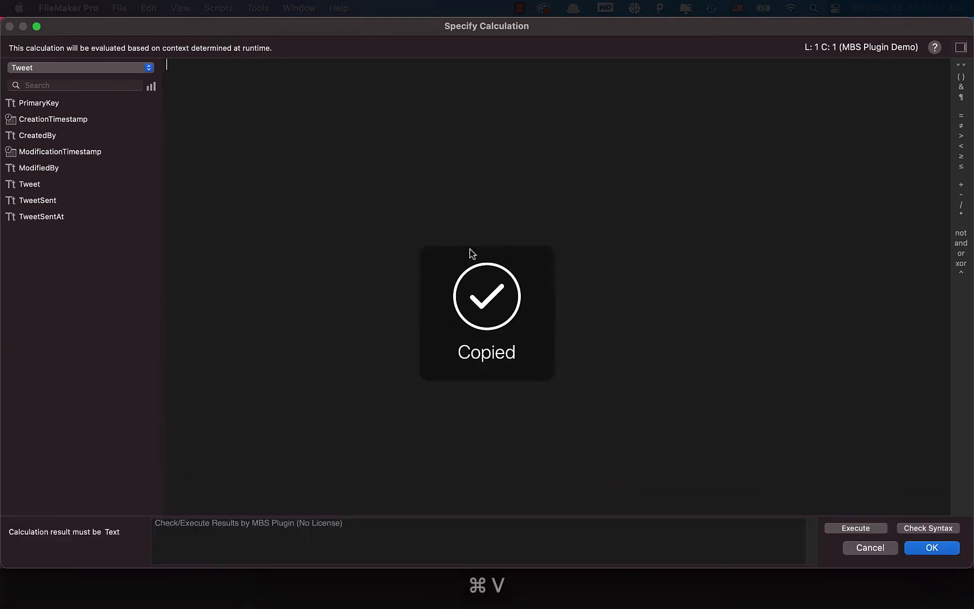
- Examine the JSONSetElement function and its empty "{}" object argument in the calculation
left_click(351, 62)
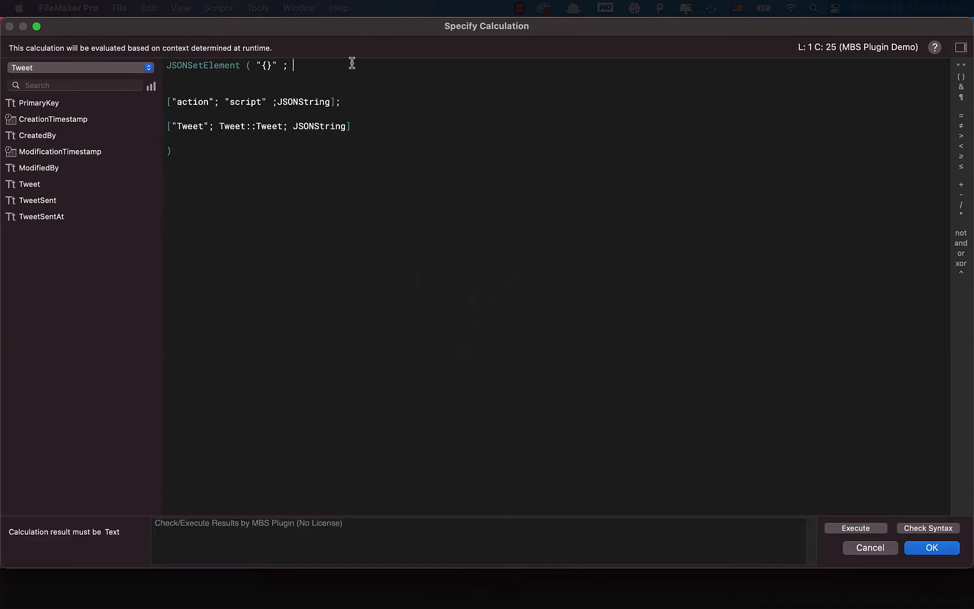
left_click(277, 150)
left_click_drag(169, 67, 239, 76)
left_click(252, 78)
left_click(246, 67)
double_click(257, 66)
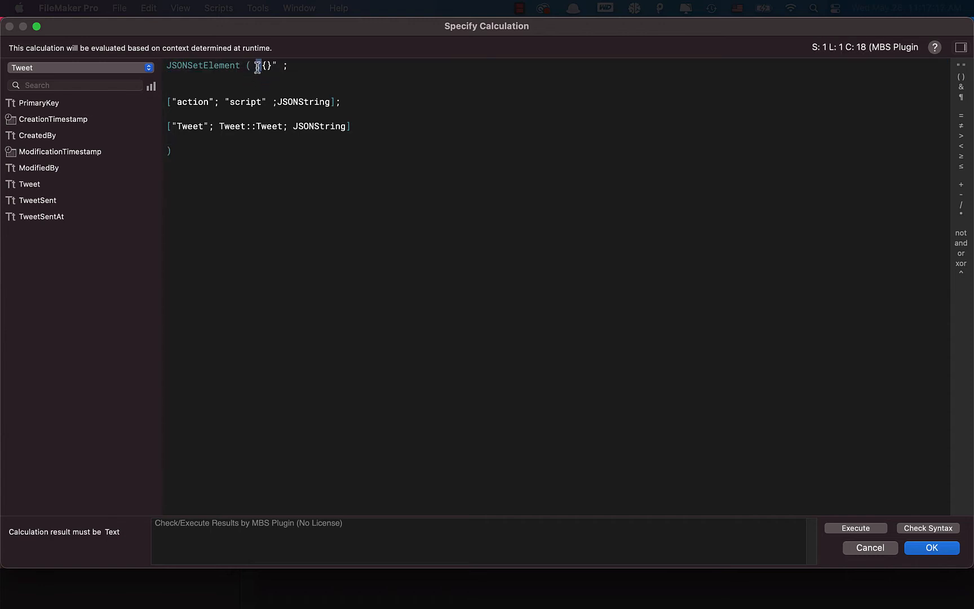
left_click_drag(263, 69, 269, 68)
left_click(279, 66)
left_click(292, 67)
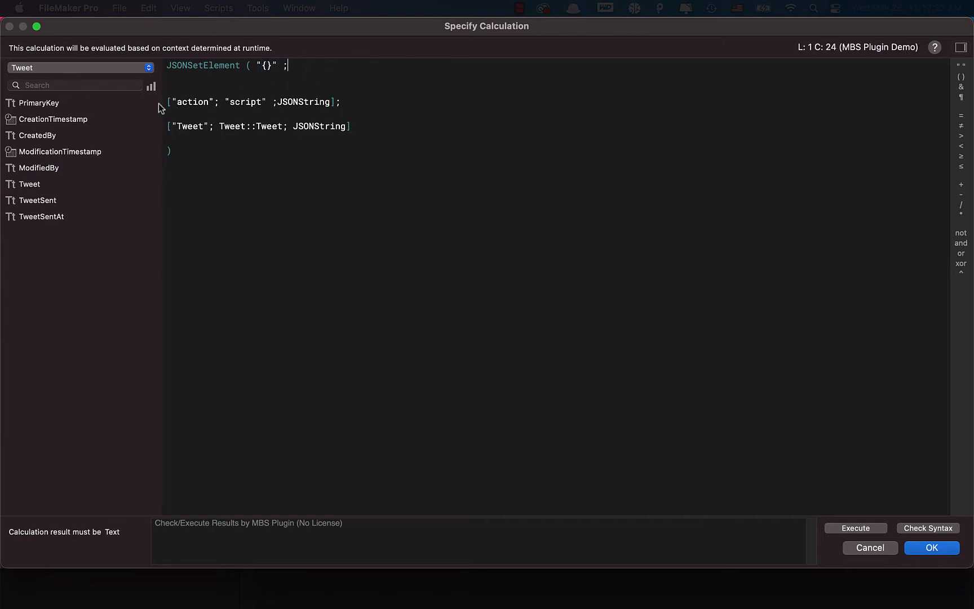
- Check the key, value and JSONString type of the "action" element in the calculation
left_click(334, 102)
left_click_drag(172, 106, 210, 108)
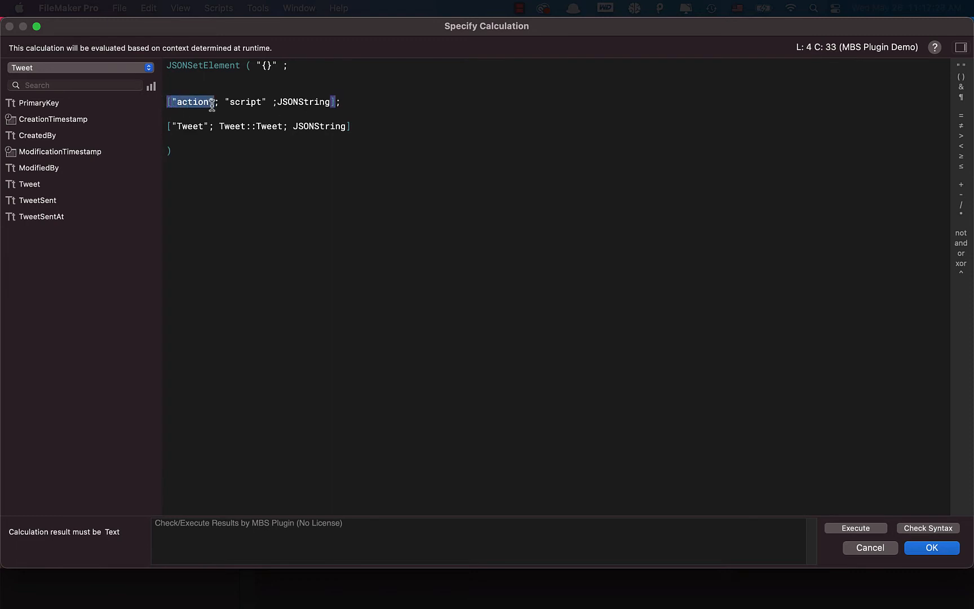
left_click(213, 102)
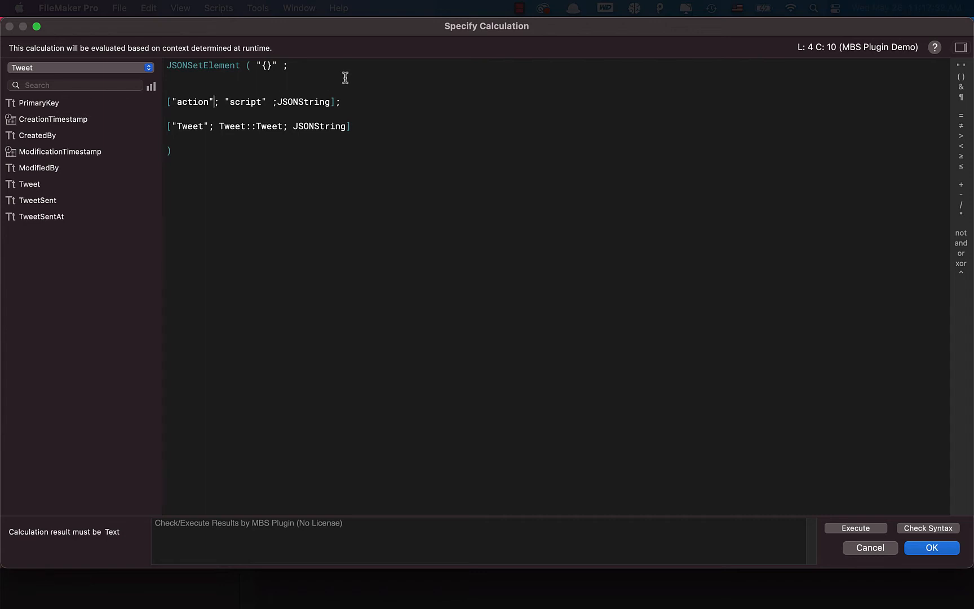
left_click_drag(266, 99, 217, 101)
left_click(233, 114)
left_click(275, 103)
left_click(334, 102)
left_click(345, 102)
- Check the "Tweet" element's Tweet::Tweet field reference, JSONString type and the calculation's closing parenthesis
left_click_drag(284, 33, 295, 63)
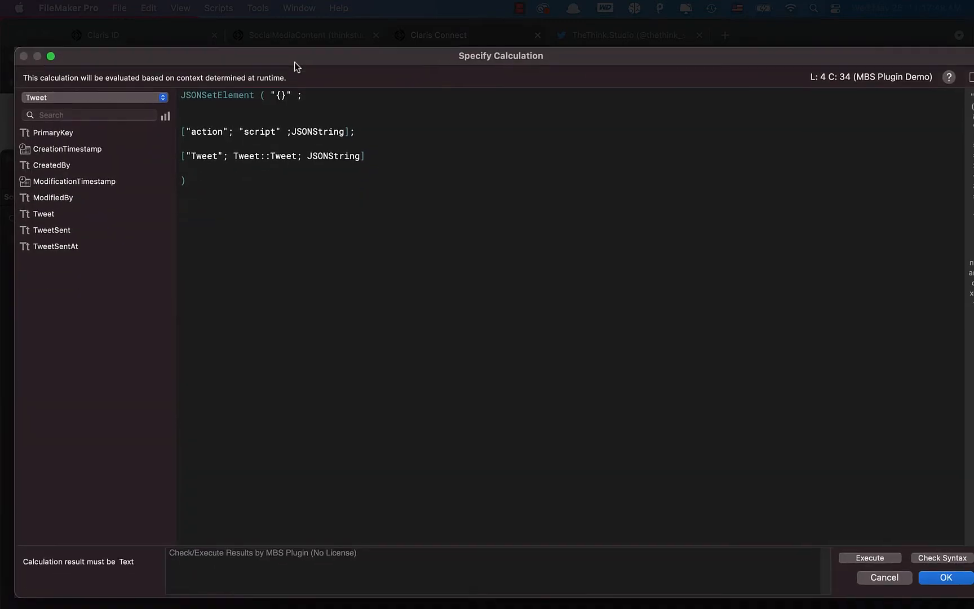
left_click(252, 170)
left_click_drag(224, 158, 296, 158)
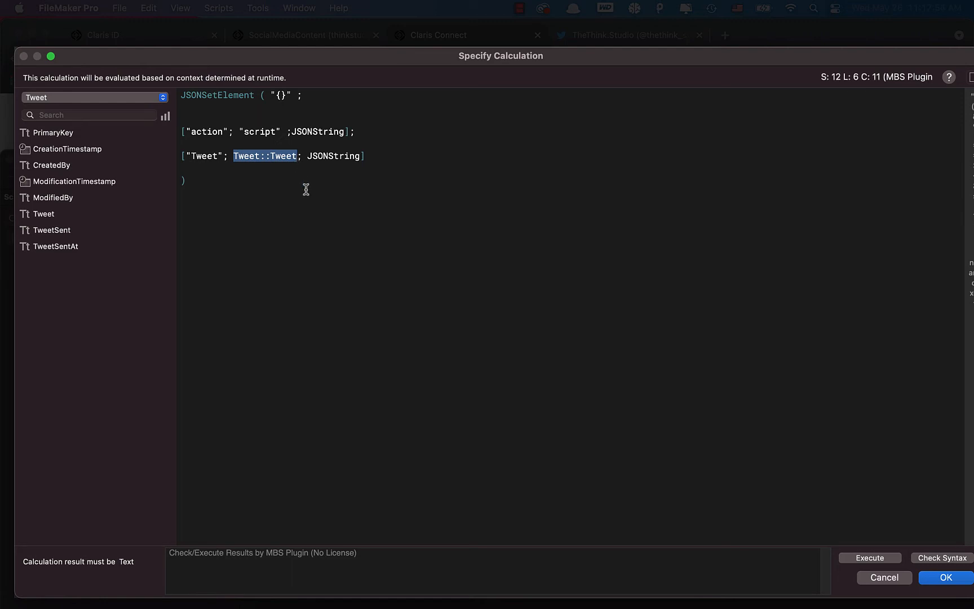
mouse_move(308, 152)
left_mouse_down()
mouse_move(364, 156)
mouse_move(314, 156)
left_mouse_up()
left_click(356, 181)
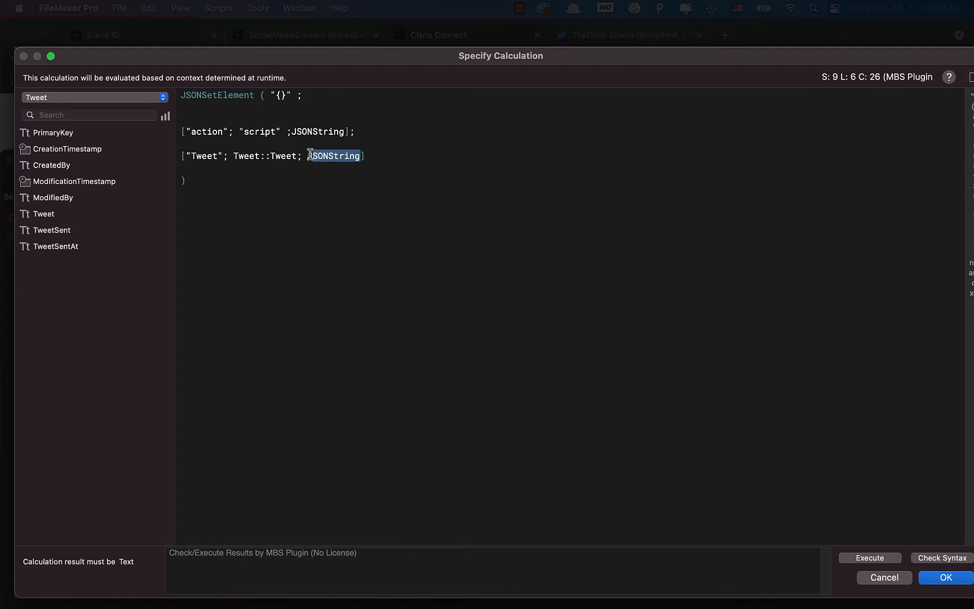
left_click(394, 217)
left_click(421, 155)
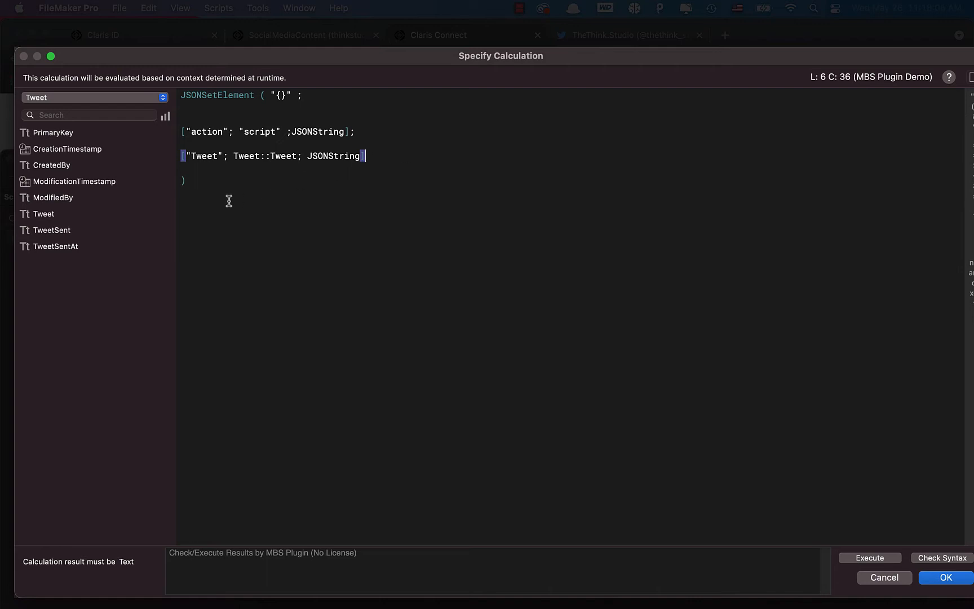
left_click(217, 177)
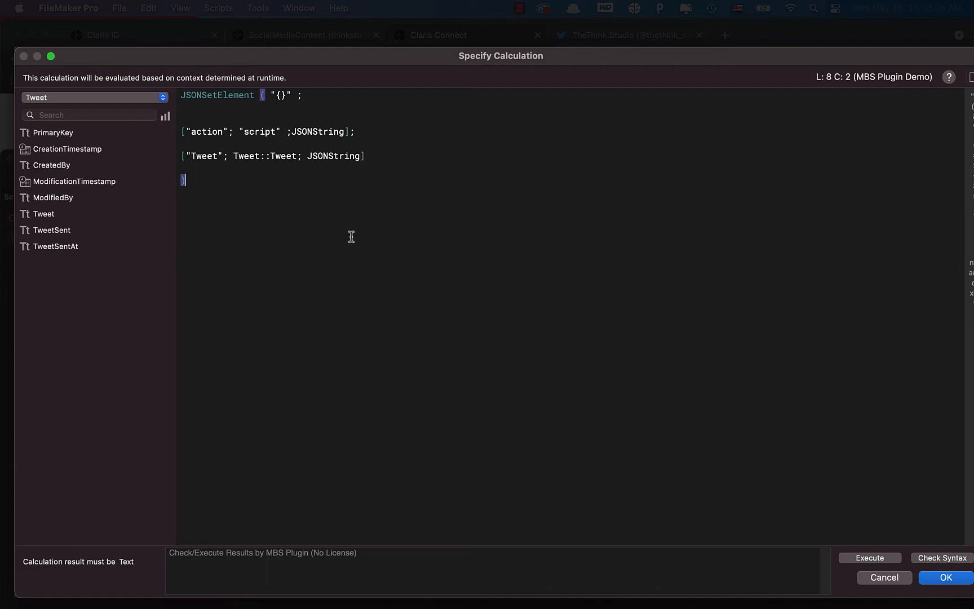
- Accept the calculation and the Set Variable options for $$JSONdata
left_click(923, 578)
left_click(569, 313)
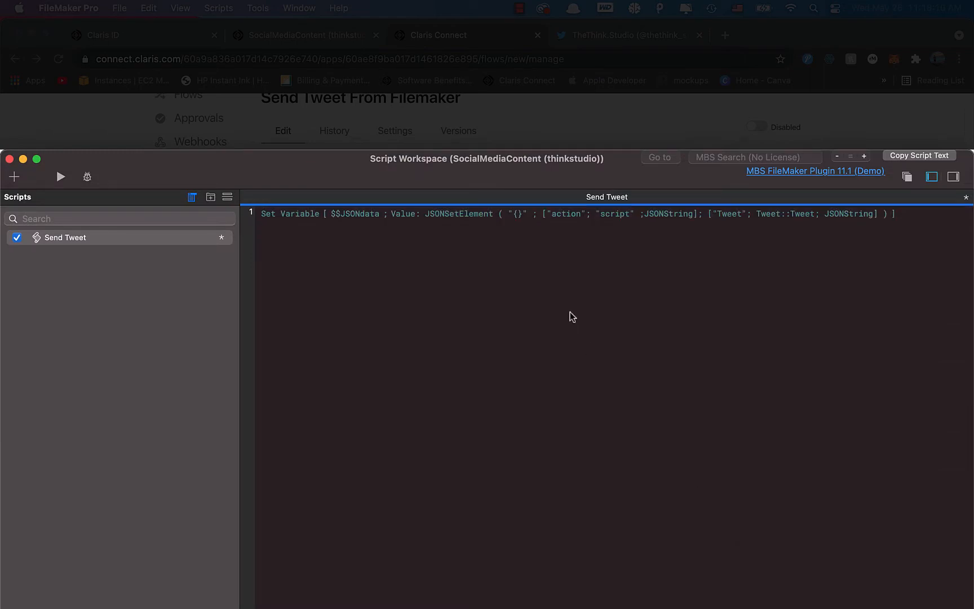
key("Return")
- Switch to Claris Connect in Chrome and copy the script trigger's generated callback URL
left_click(602, 97)
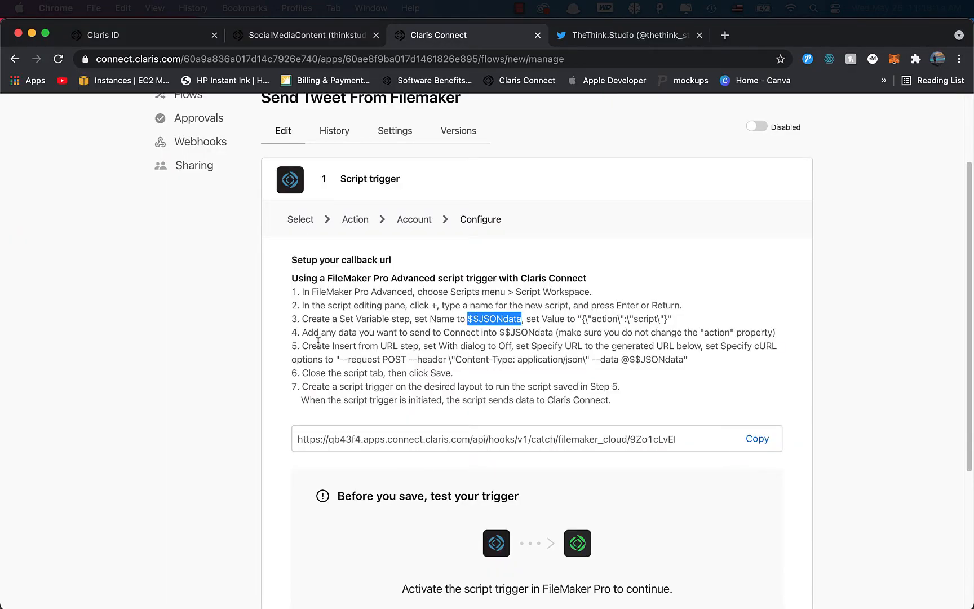
left_click_drag(293, 349, 324, 342)
left_click(338, 369)
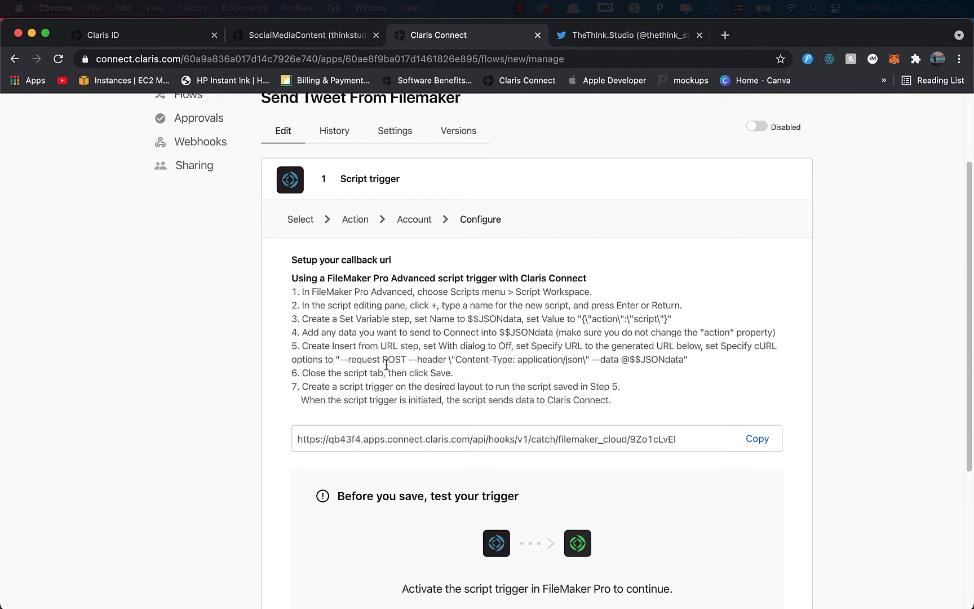
left_click(761, 442)
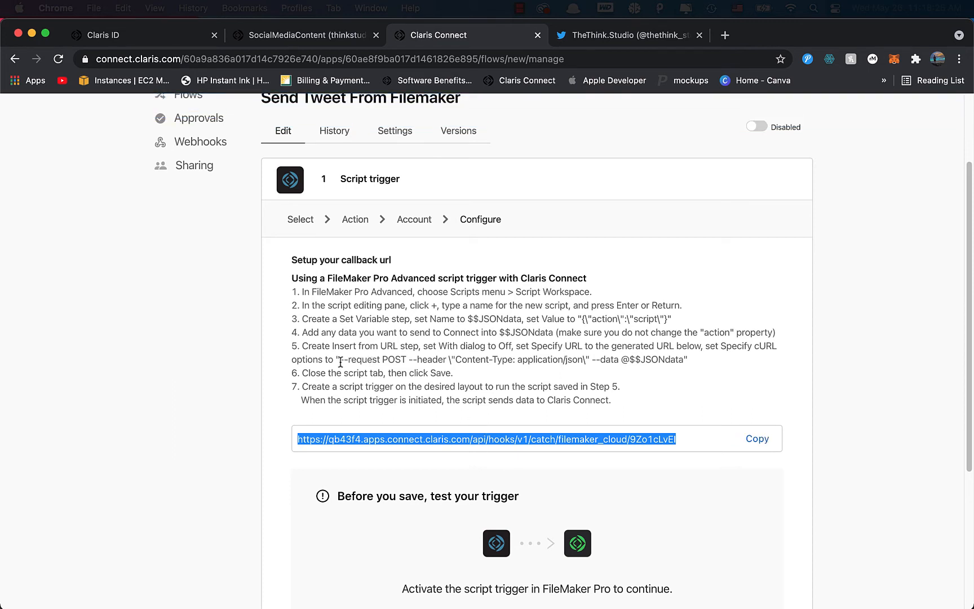
- Copy the cURL options text "--request POST --header \"Content-Type: application/json\" --data @$$JSONdata" from instruction 5
left_click_drag(337, 360, 656, 370)
left_click(627, 386)
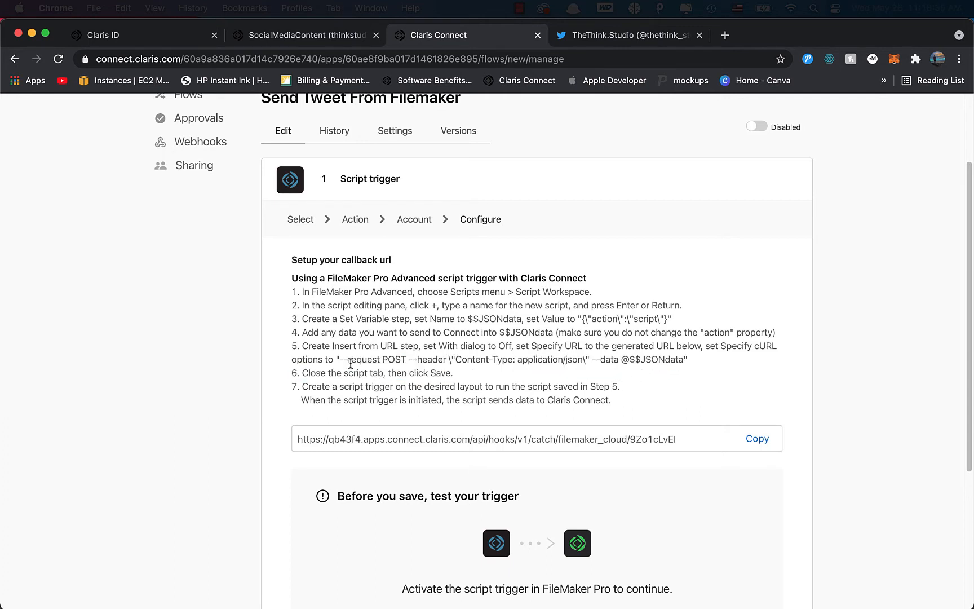
left_click_drag(336, 359, 689, 359)
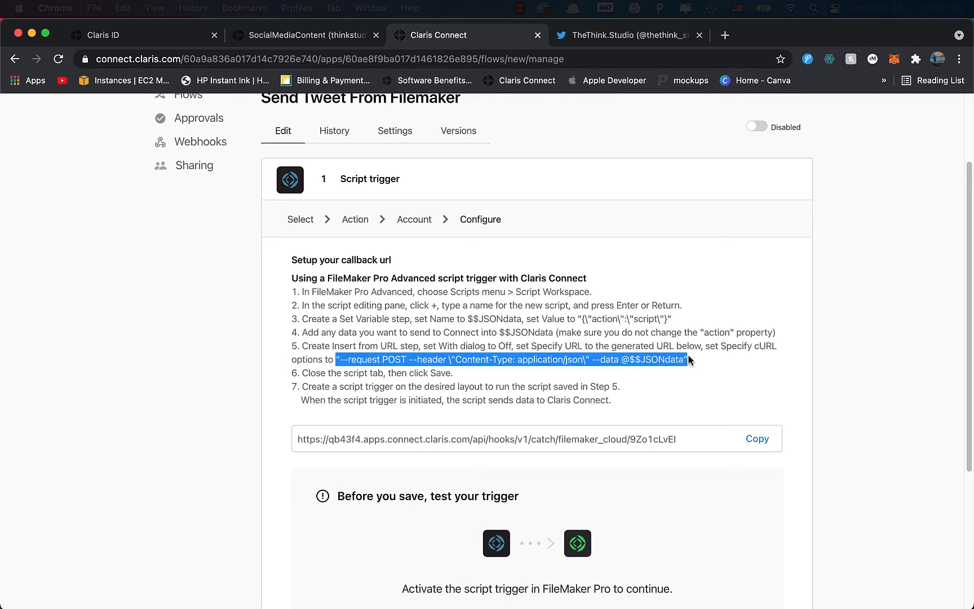
key("super+c")
left_click(717, 370)
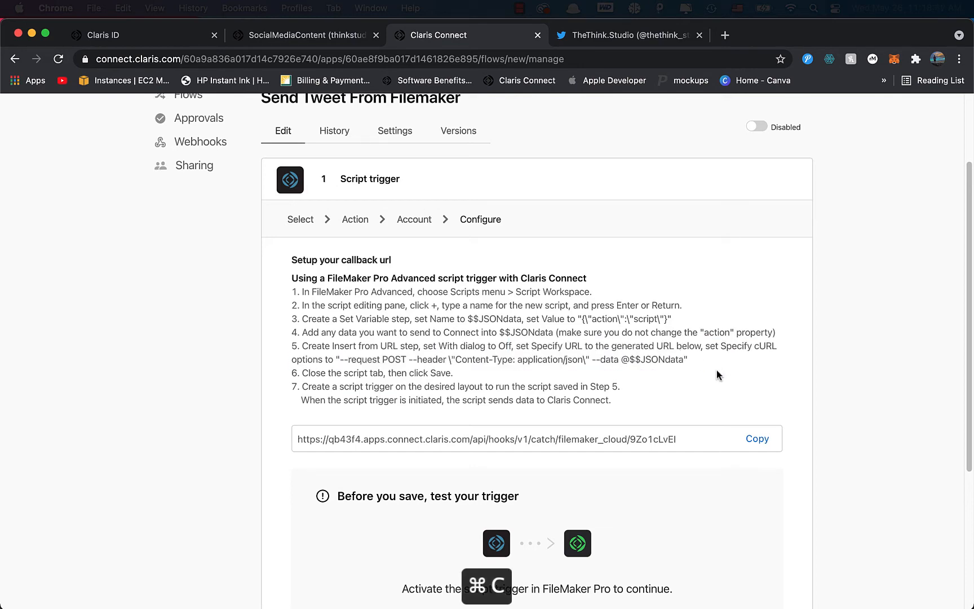
- Check the clipboard history for the copied cURL options and callback URL
key("super+1")
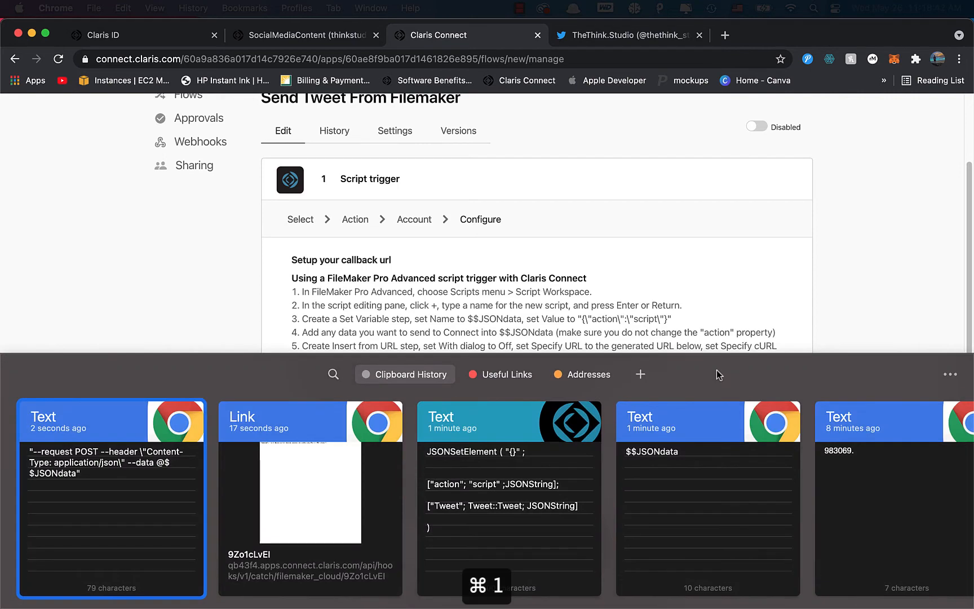
scroll(352, 457, "right", 2)
scroll(352, 457, "left", 2)
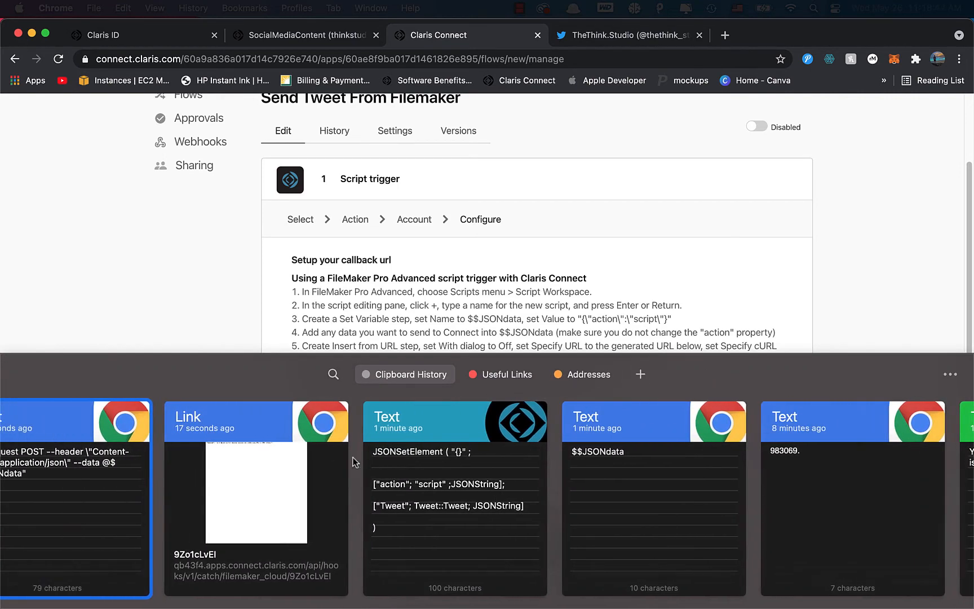
left_click(763, 275)
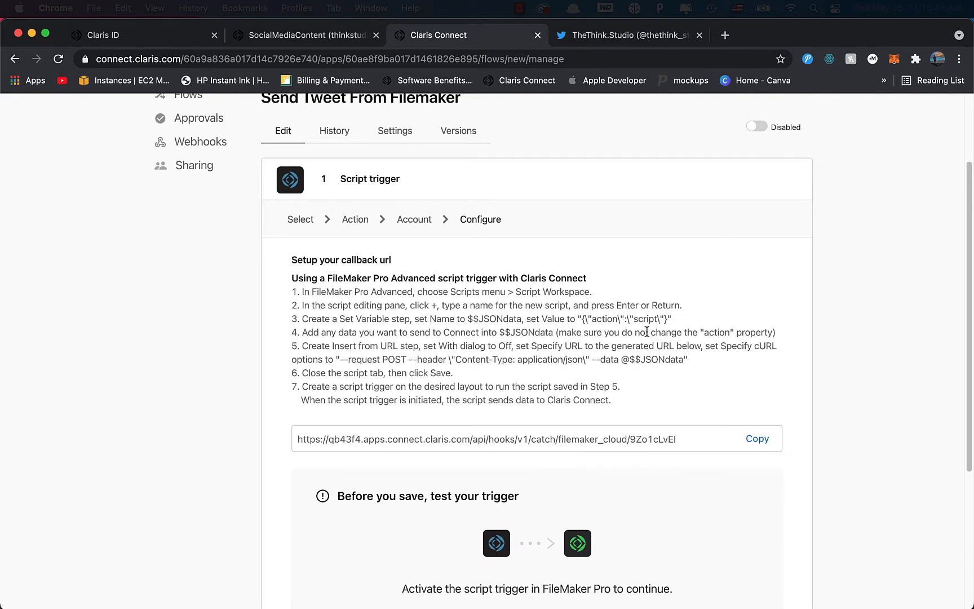
key("super+1")
key("super+1")
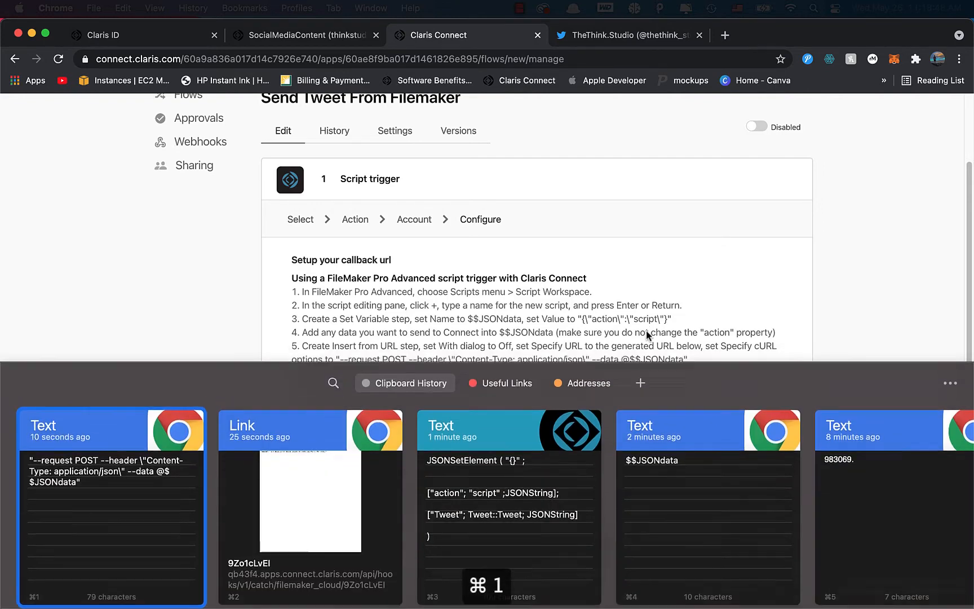
key("super+1")
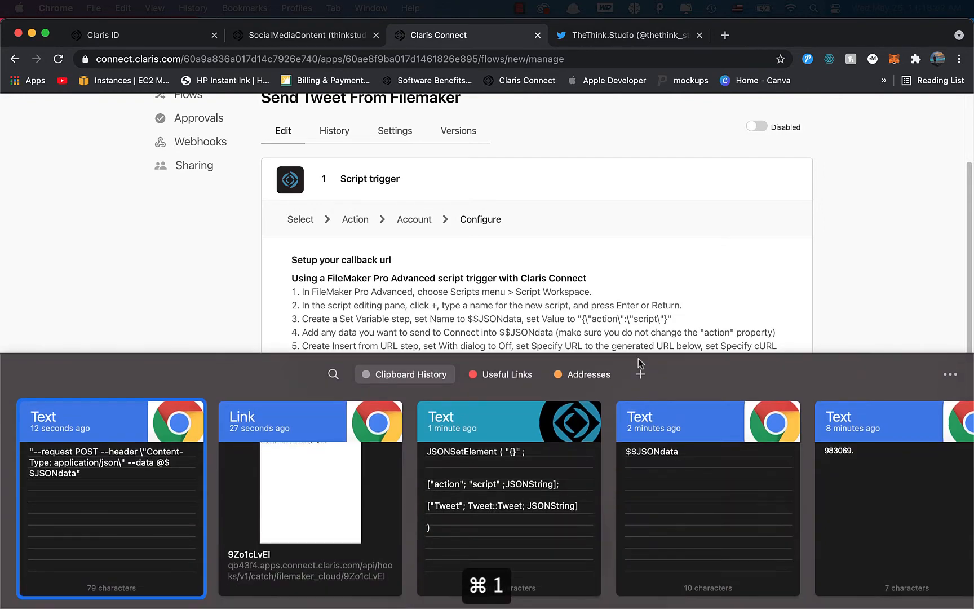
key("super+1")
- Switch to FileMaker's Script Workspace and add an Insert from URL step as line 2 of Send Tweet
key("ctrl+Up")
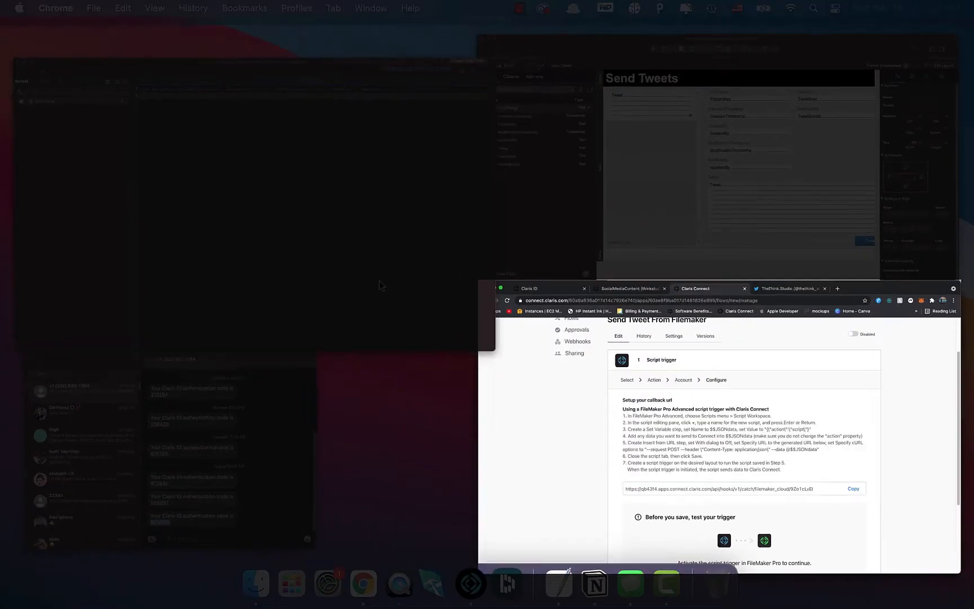
left_click(380, 283)
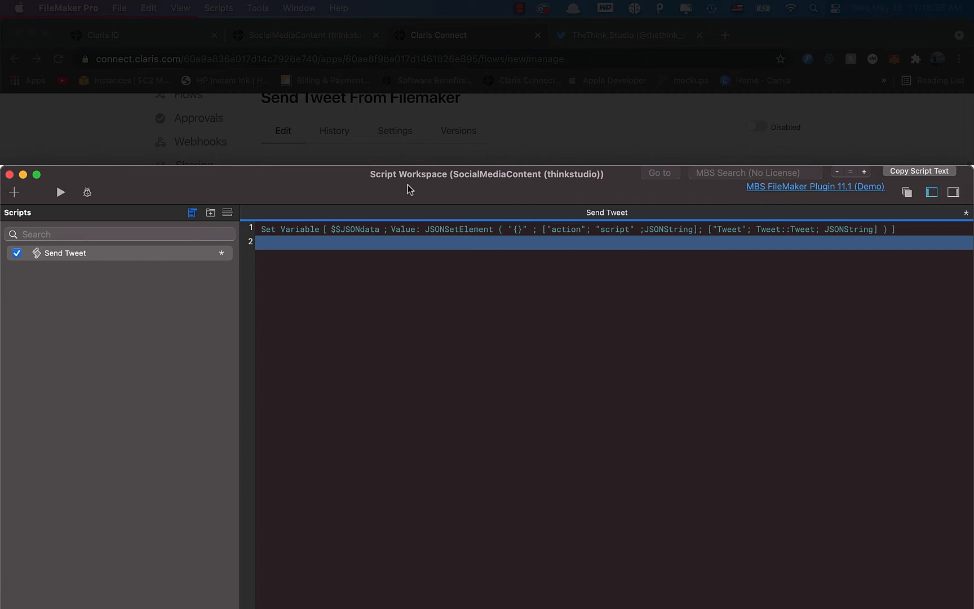
type("ins")
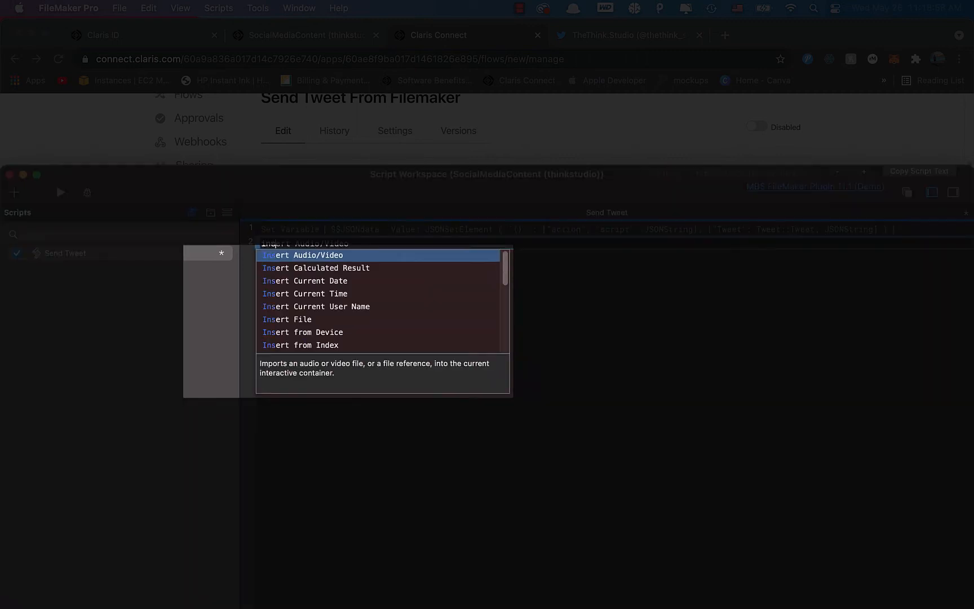
type("ert from ")
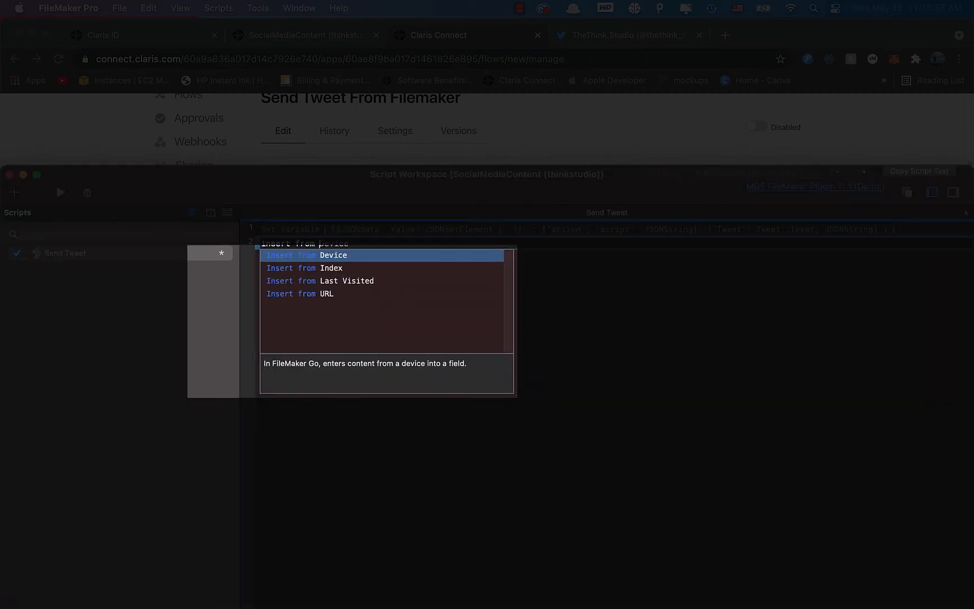
type("url")
key("Return")
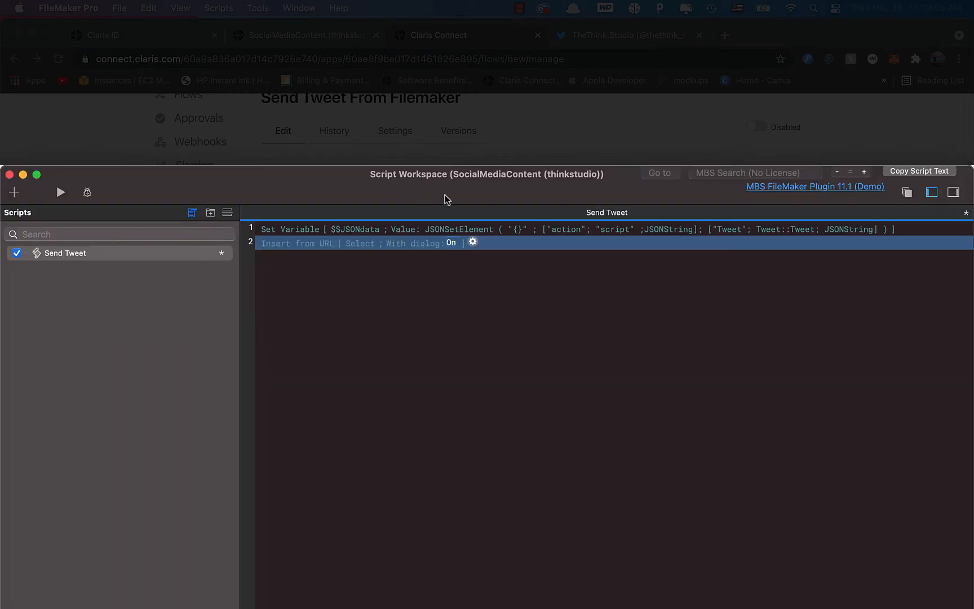
- Set the Insert from URL step's With dialog to Off and its target to the variable $URL
left_click(451, 243)
left_click(477, 243)
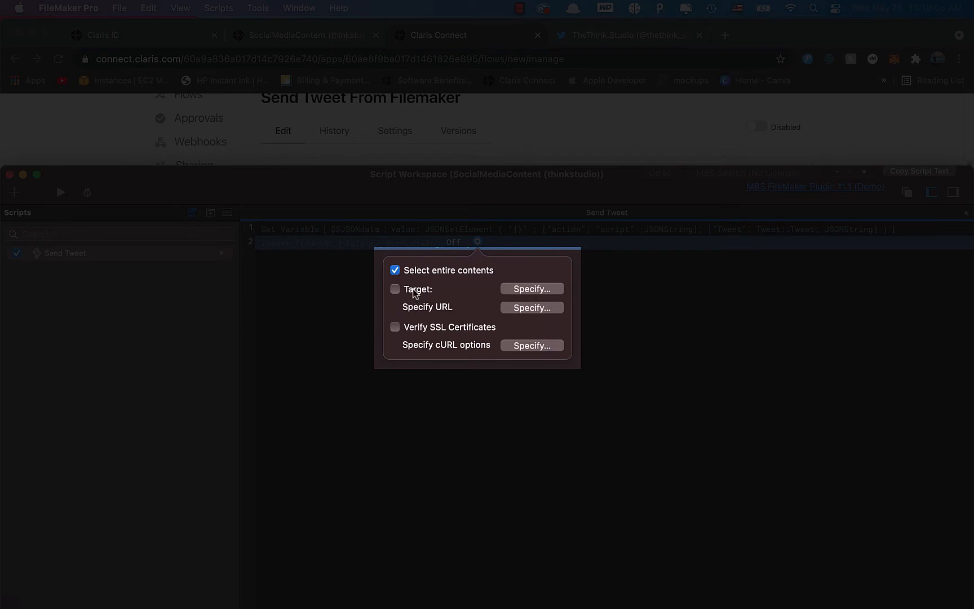
left_click(395, 290)
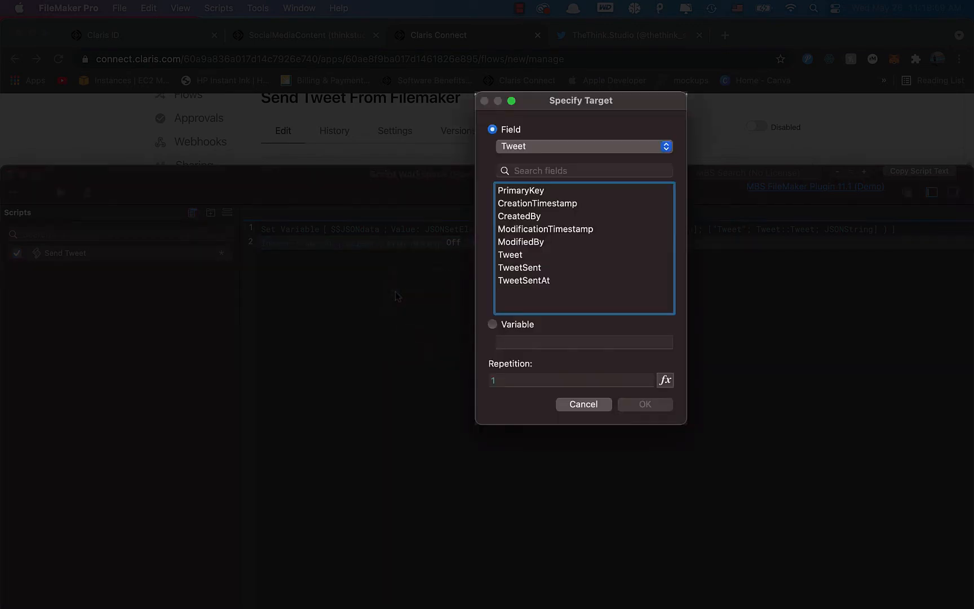
left_click(491, 323)
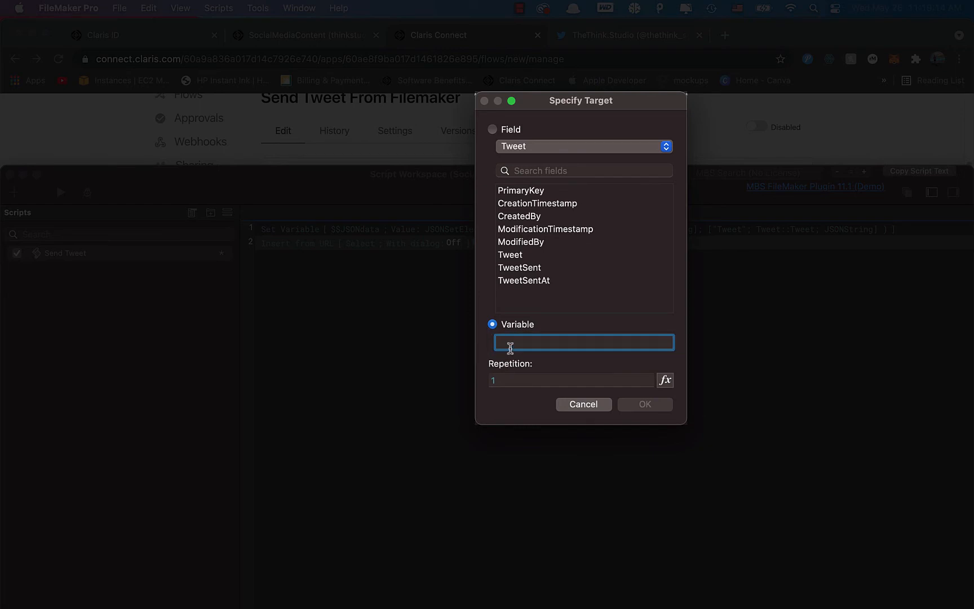
type("$URL")
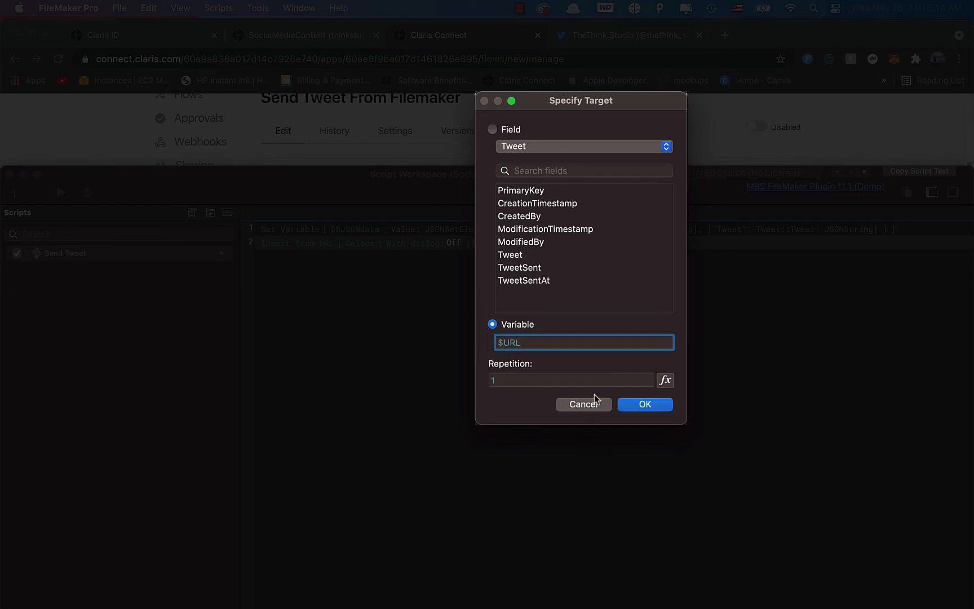
left_click(642, 404)
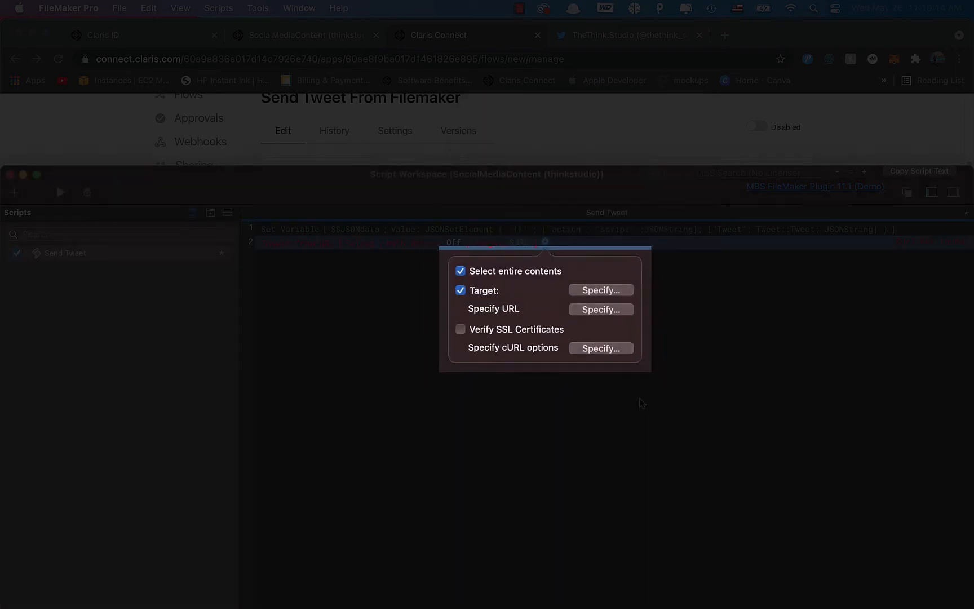
- Specify the copied Claris Connect callback URL as the Insert from URL step's URL
left_click(576, 308)
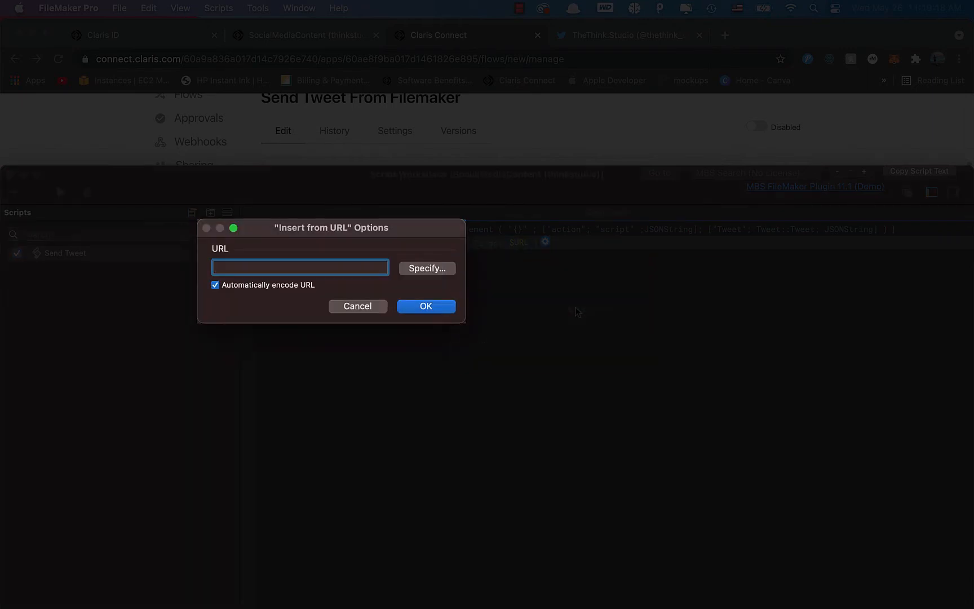
key("super+1")
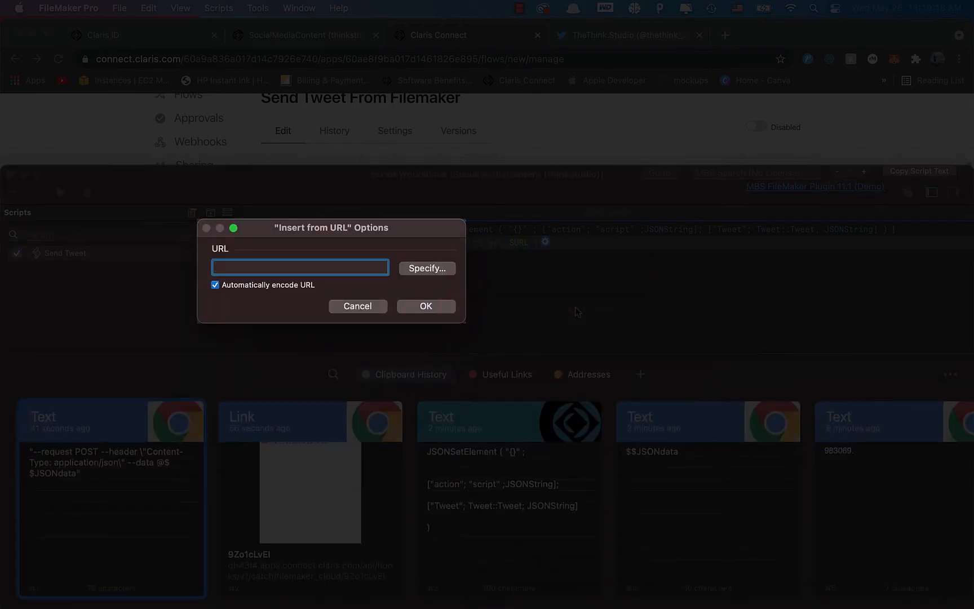
key("super+2")
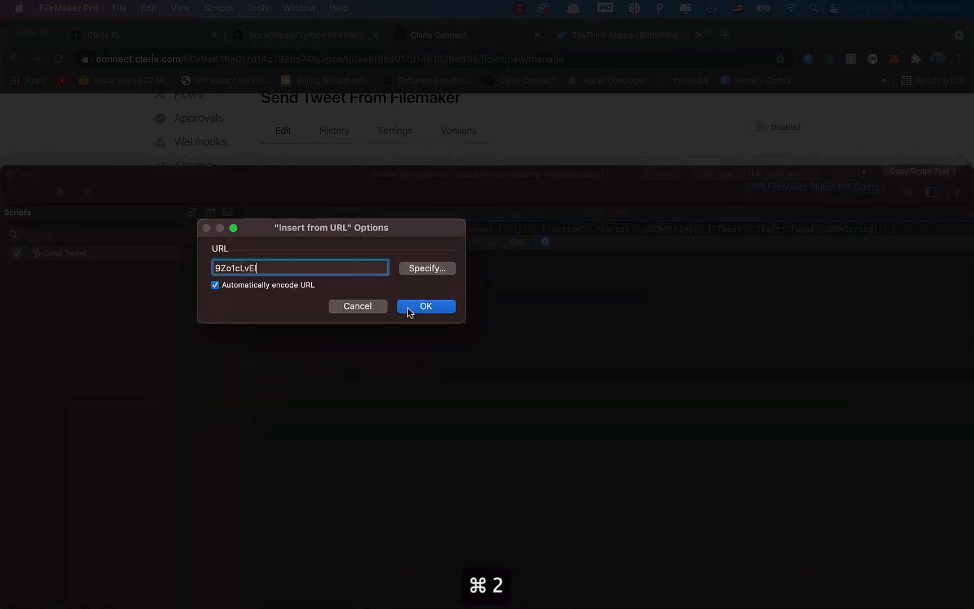
left_click(409, 308)
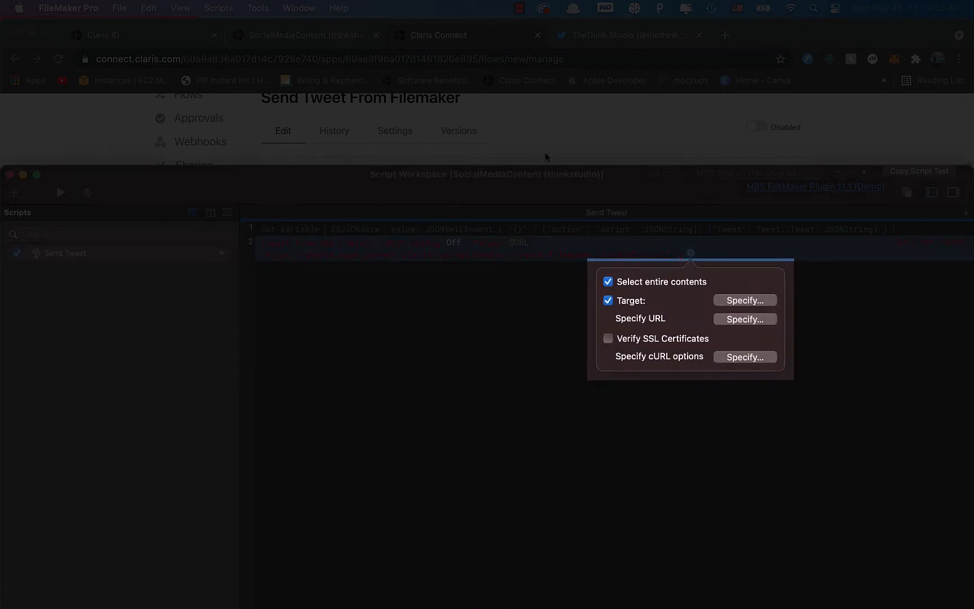
- Fill the cURL options calculation with the copied "--request POST --header \"Content-Type: application/json\" --data @$$JSONdata" text
left_click(507, 335)
left_click(690, 253)
left_click(723, 361)
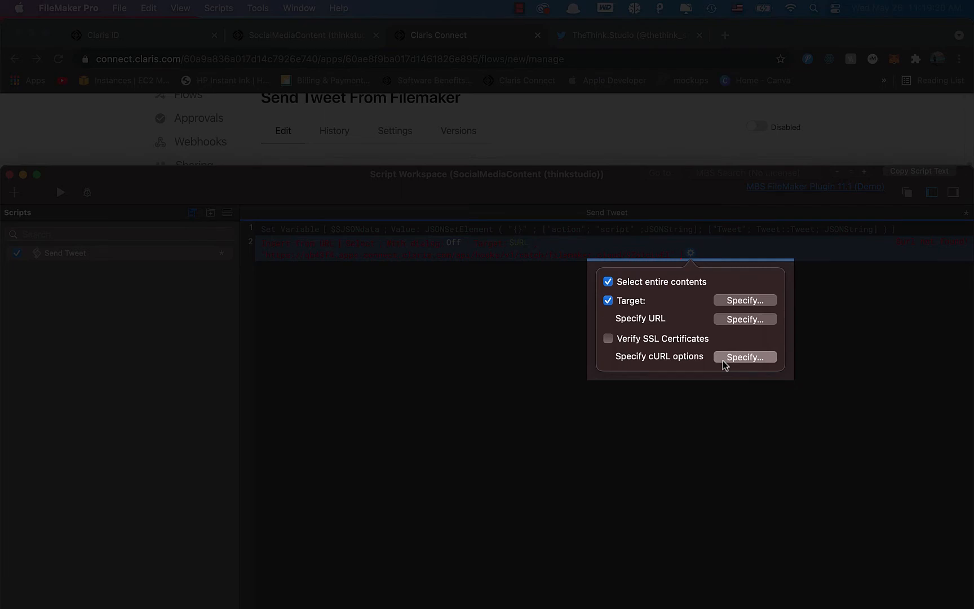
key("super+1")
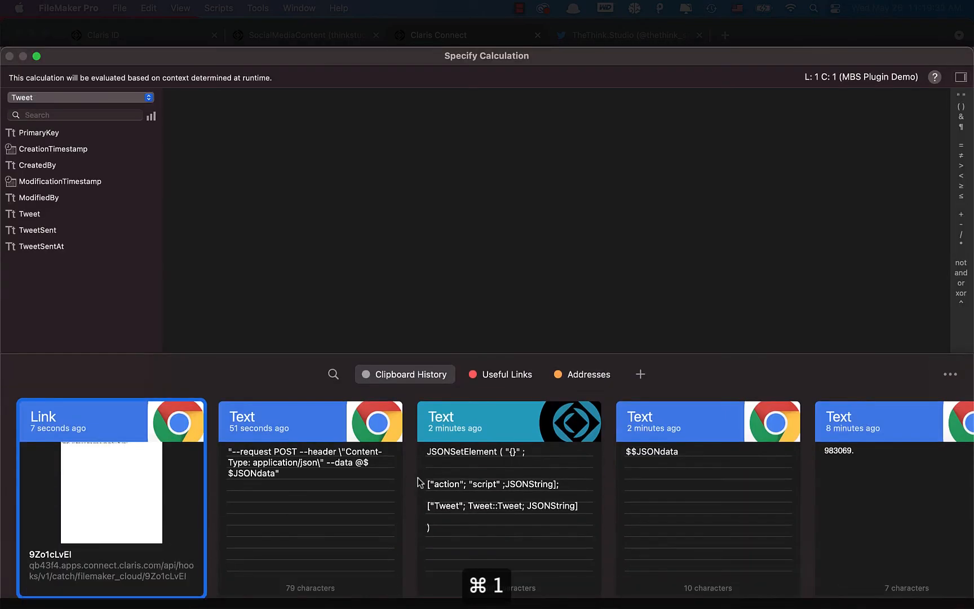
double_click(370, 496)
left_click(591, 350)
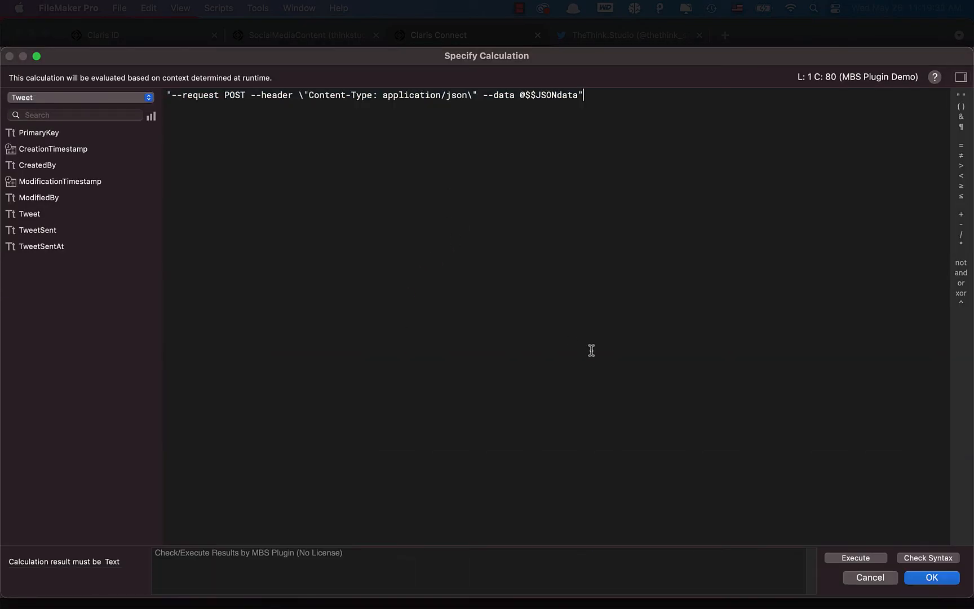
- Compare the $$JSONdata reference in the cURL options with the variable name in the script's Set Variable step
left_click_drag(525, 95, 576, 95)
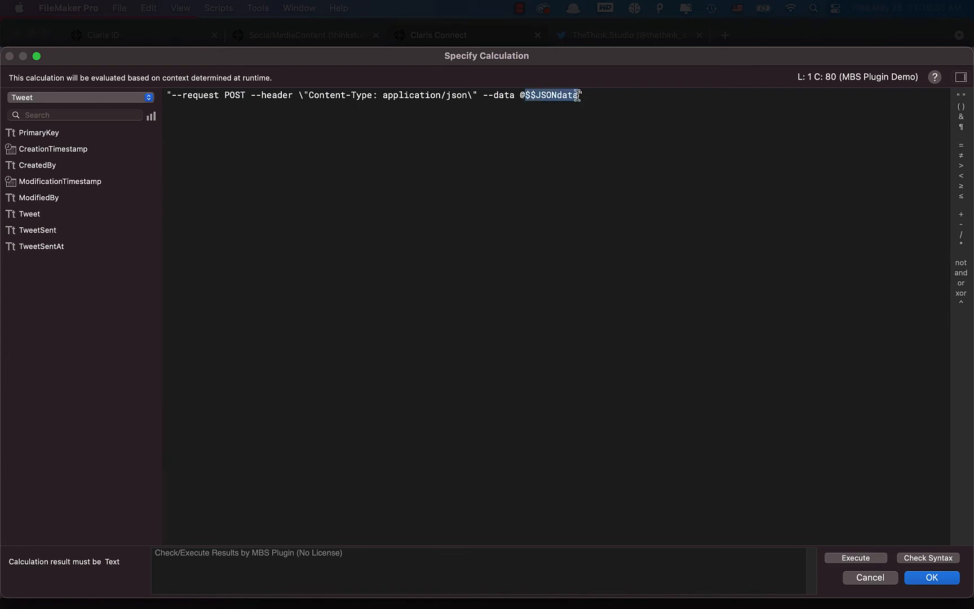
left_click_drag(577, 96, 577, 96)
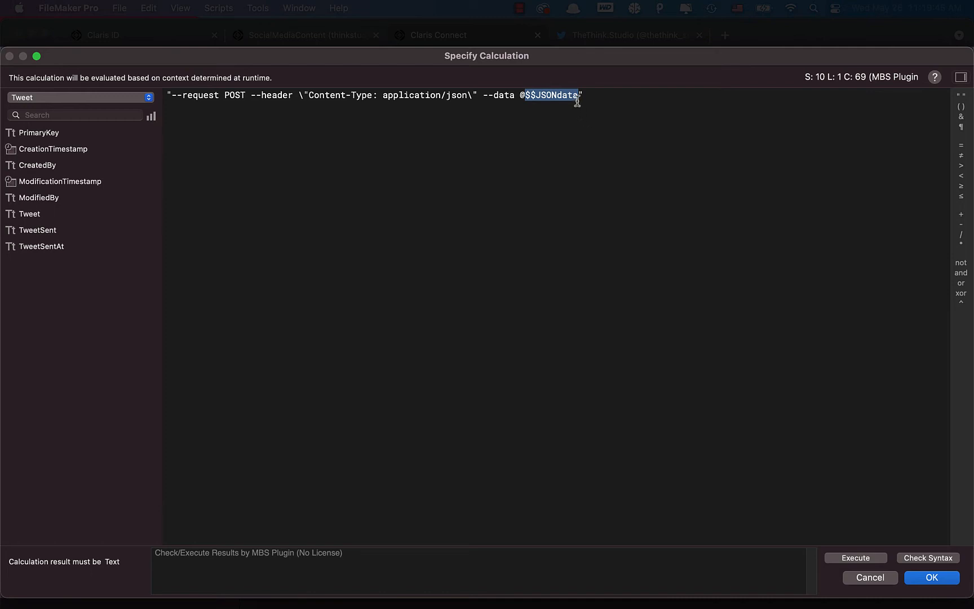
left_click(579, 95)
left_click_drag(579, 96, 524, 95)
left_click_drag(592, 62, 572, 300)
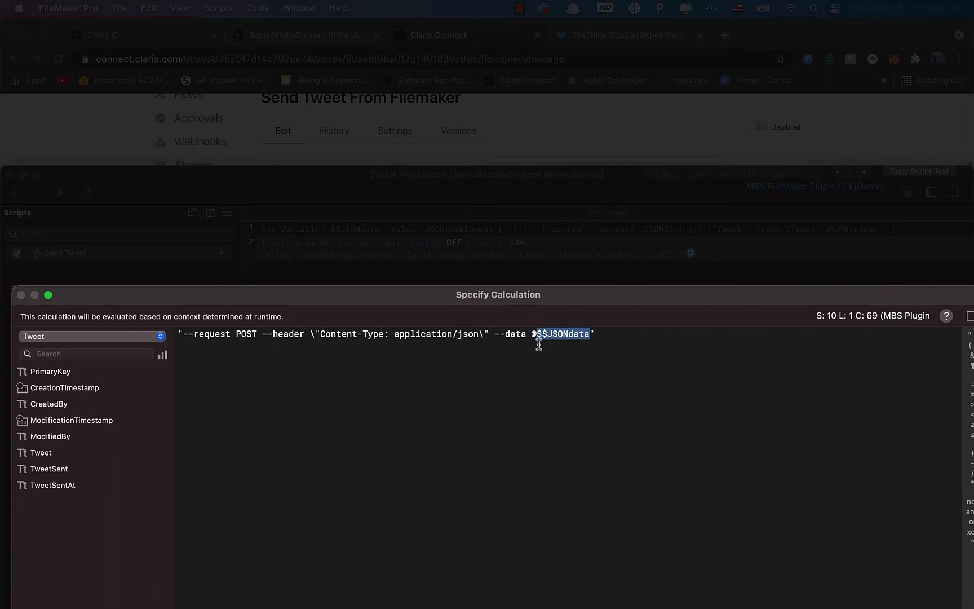
left_click_drag(530, 299, 463, 126)
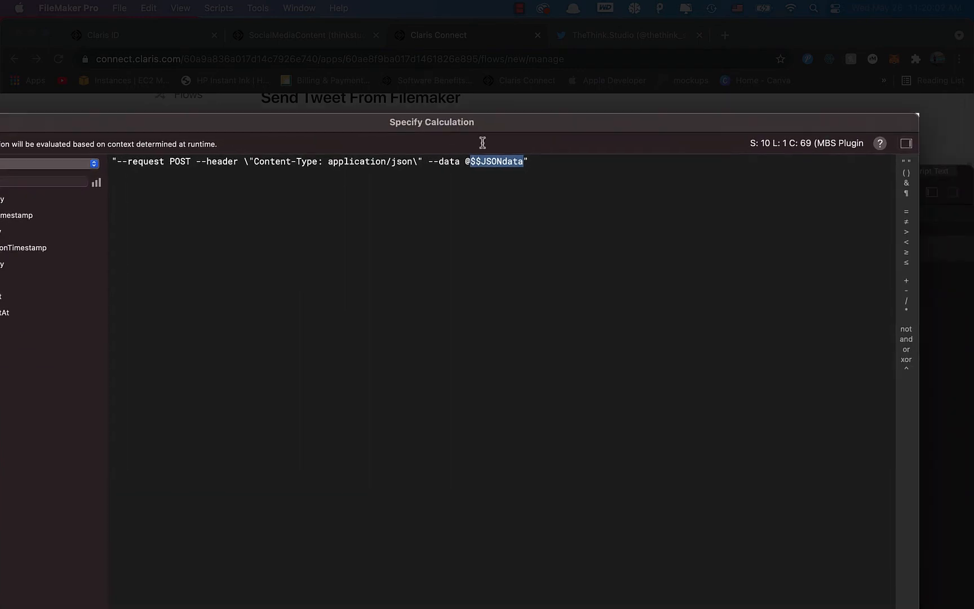
left_click_drag(530, 131, 545, 33)
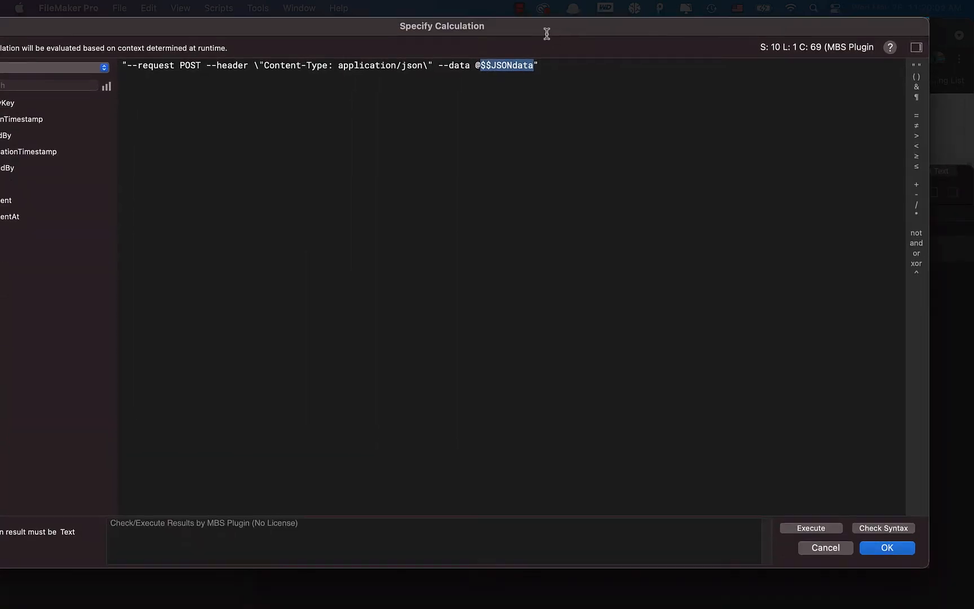
- Accept the cURL options calculation and save the Send Tweet script
left_click(874, 550)
left_click(468, 395)
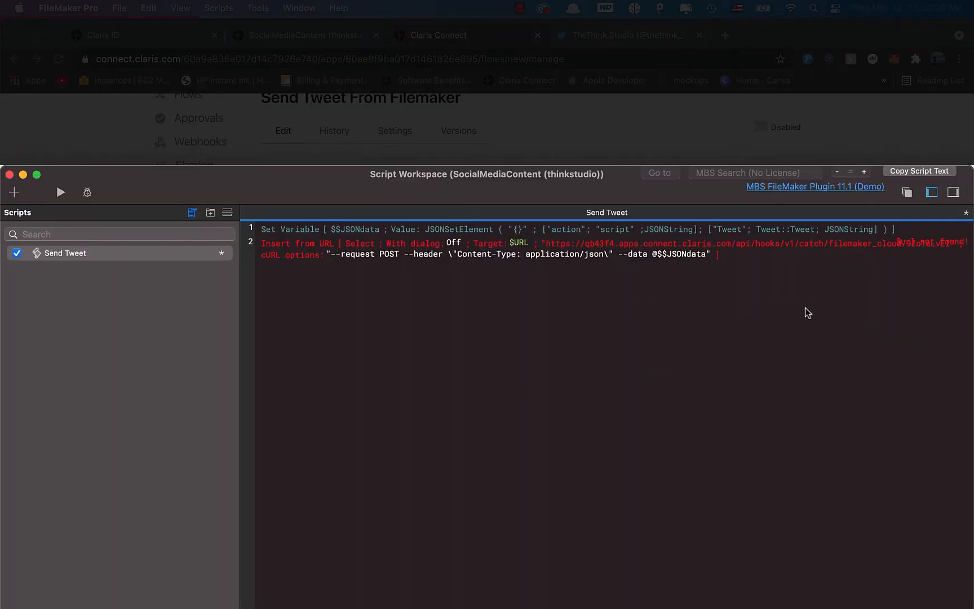
left_click_drag(459, 188, 482, 116)
key("cmd+s")
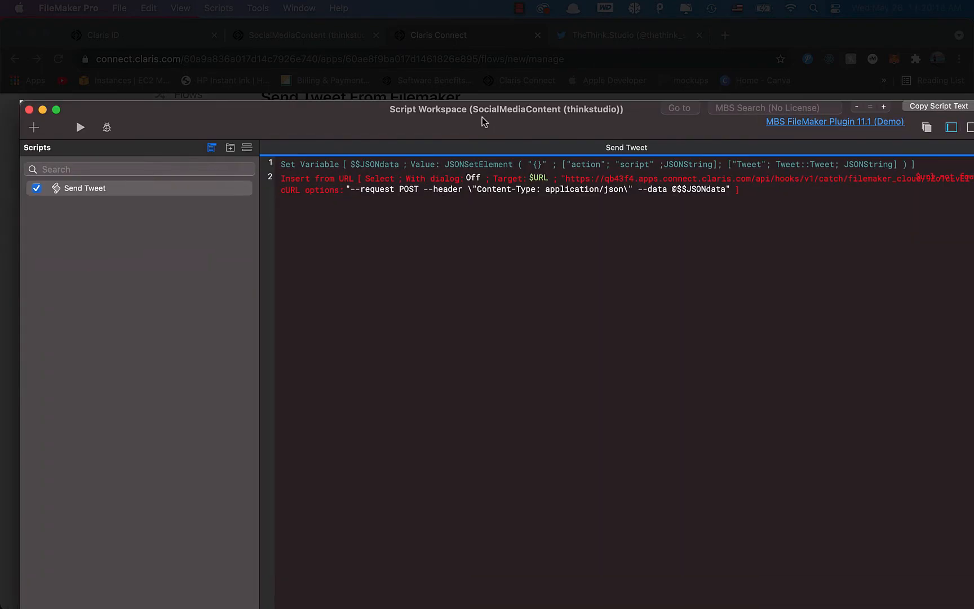
- Set the Tweet button on the Lay_Tweets layout to perform the Send Tweet script
key("ctrl+Up")
left_click(692, 211)
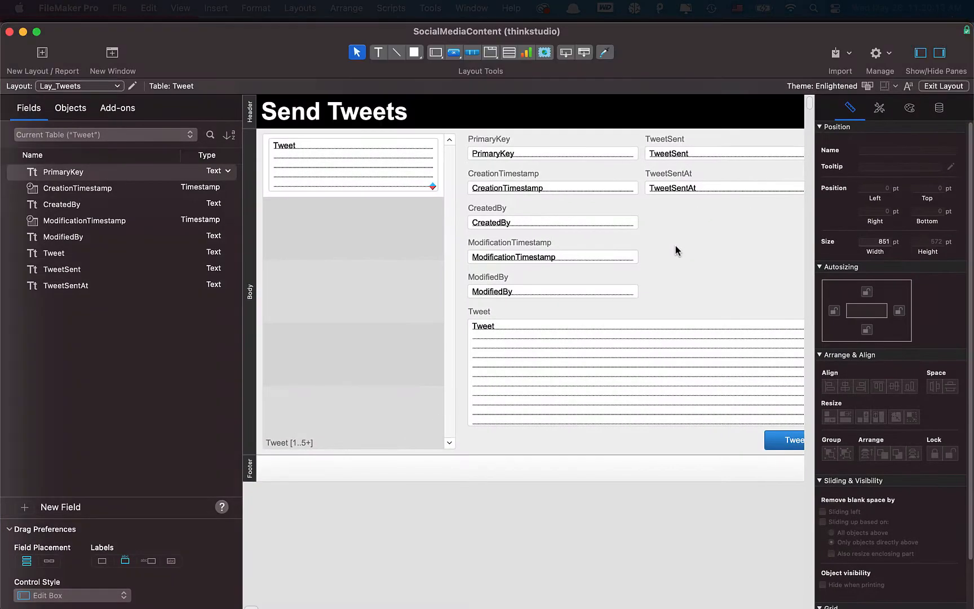
scroll(644, 290, "right", 3)
scroll(645, 291, "down", 2)
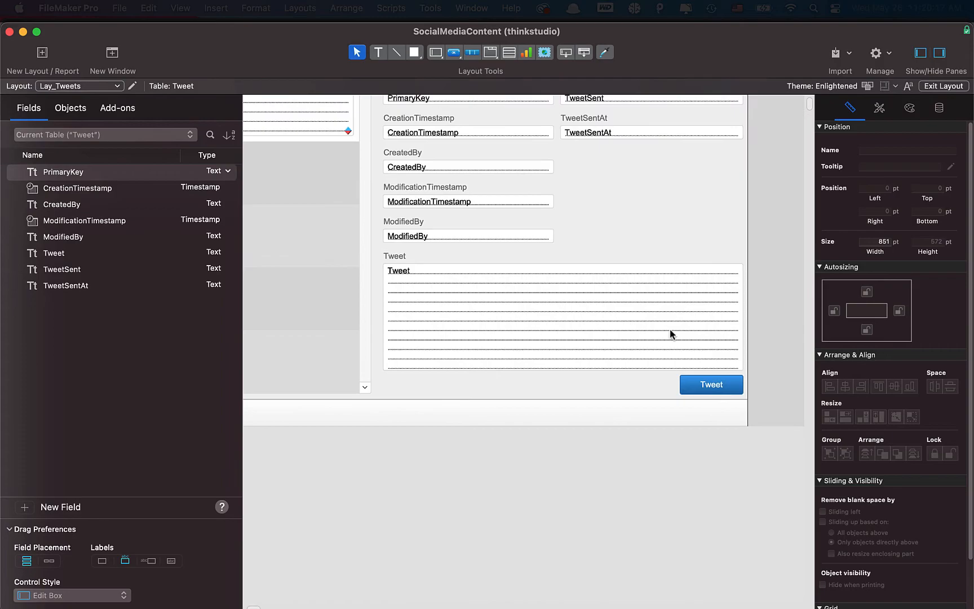
left_click(705, 389)
double_click(703, 389)
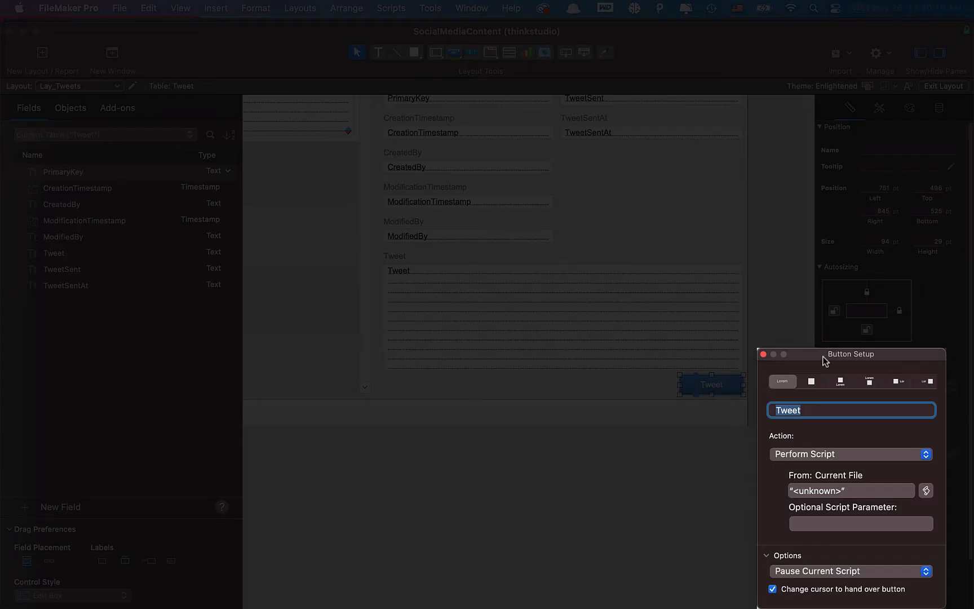
left_click_drag(823, 361, 807, 222)
left_click(911, 351)
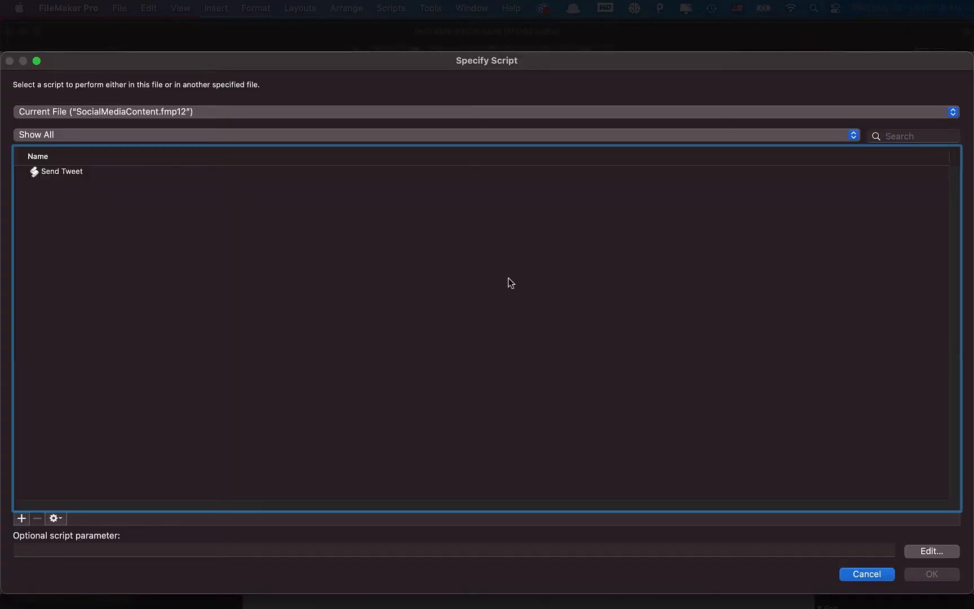
double_click(77, 172)
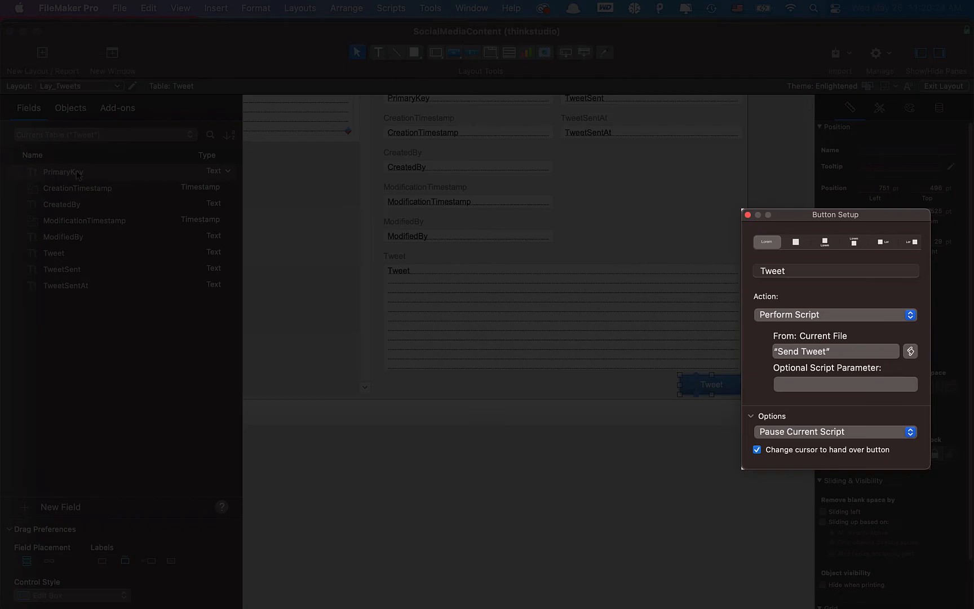
left_click(748, 215)
key("ctrl+Up")
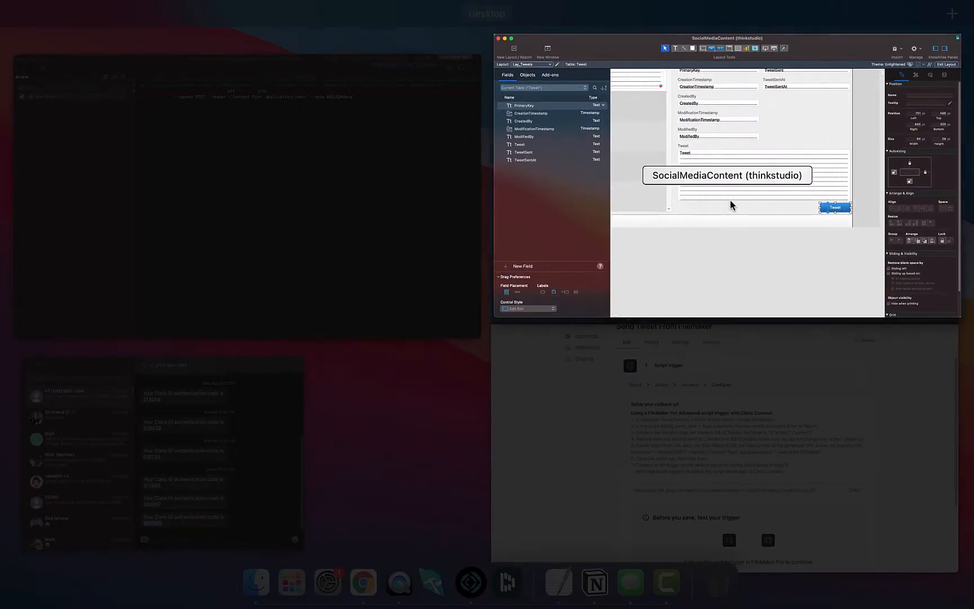
left_click(730, 200)
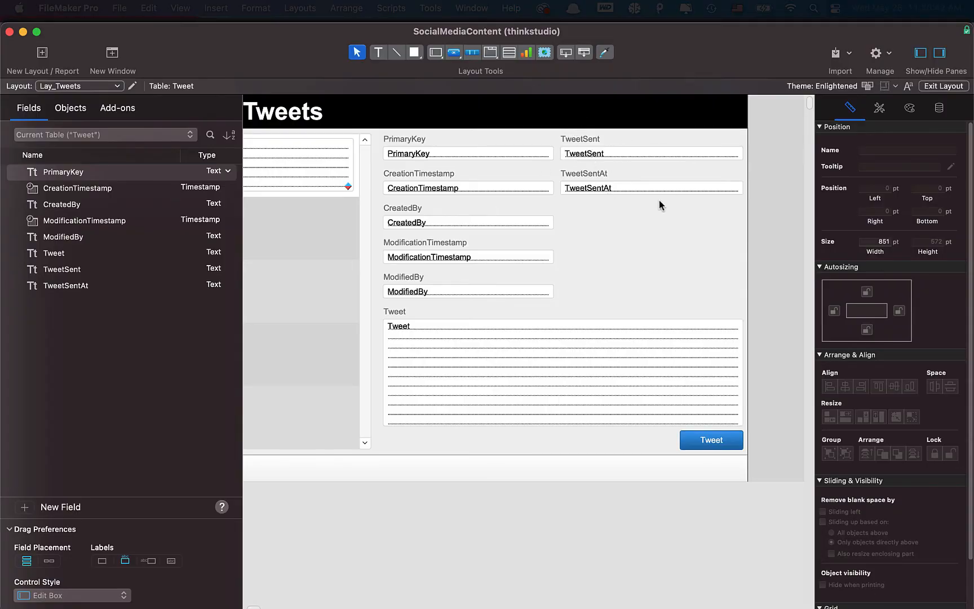
left_click(587, 153)
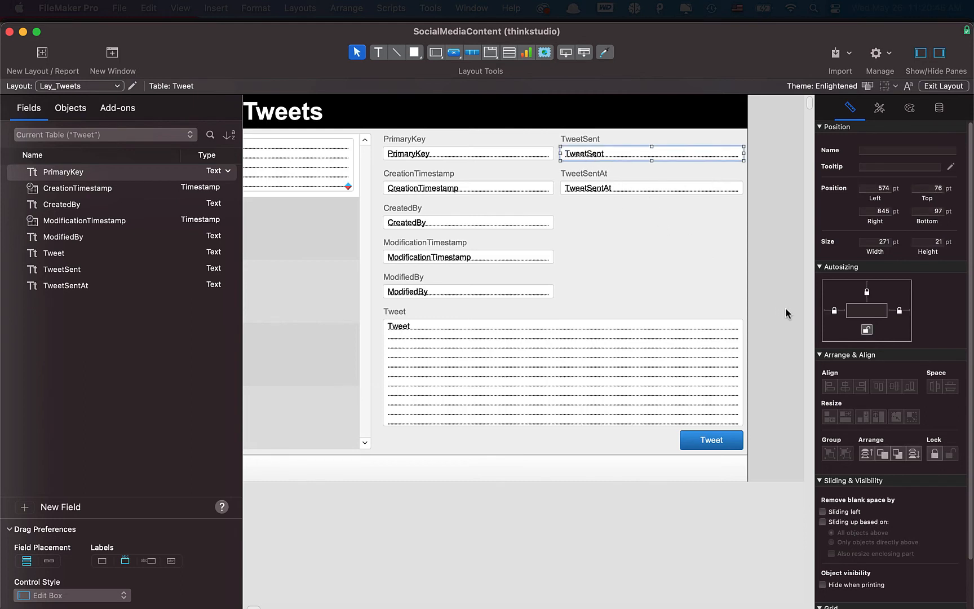
scroll(670, 272, "left", 3)
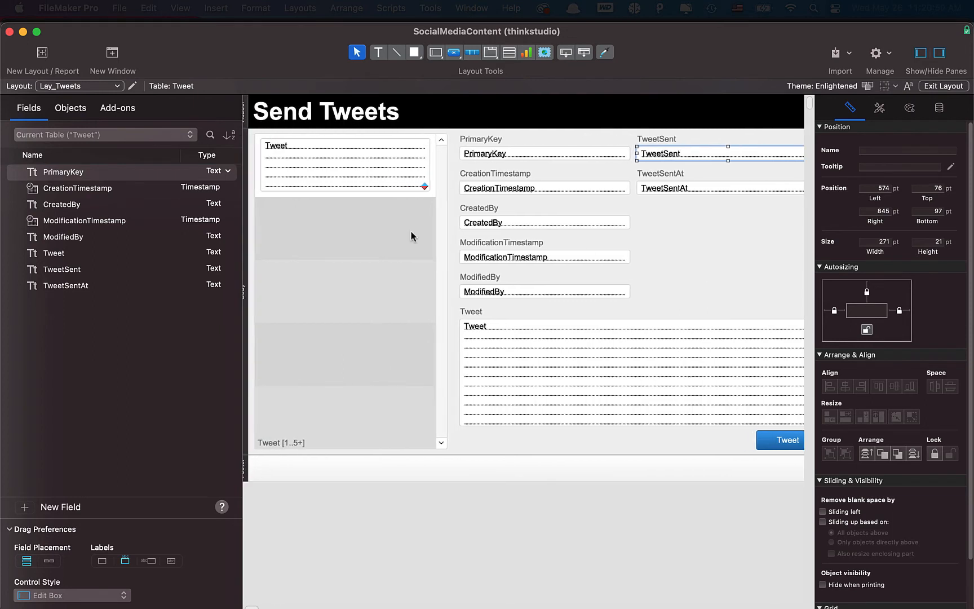
left_click(289, 171)
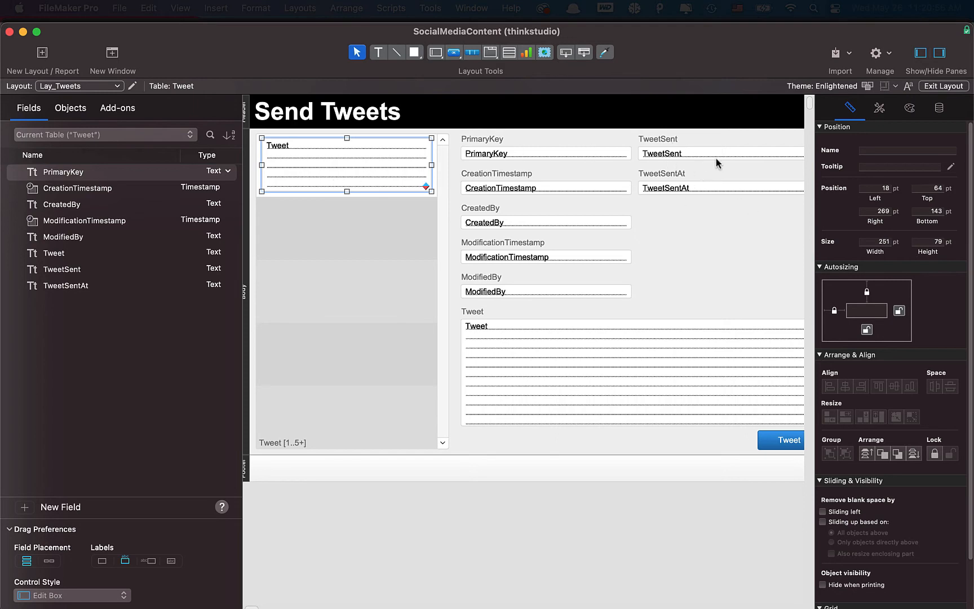
- Hide the Tweet button when Tweet::TweetSent = 1
scroll(714, 161, "right", 3)
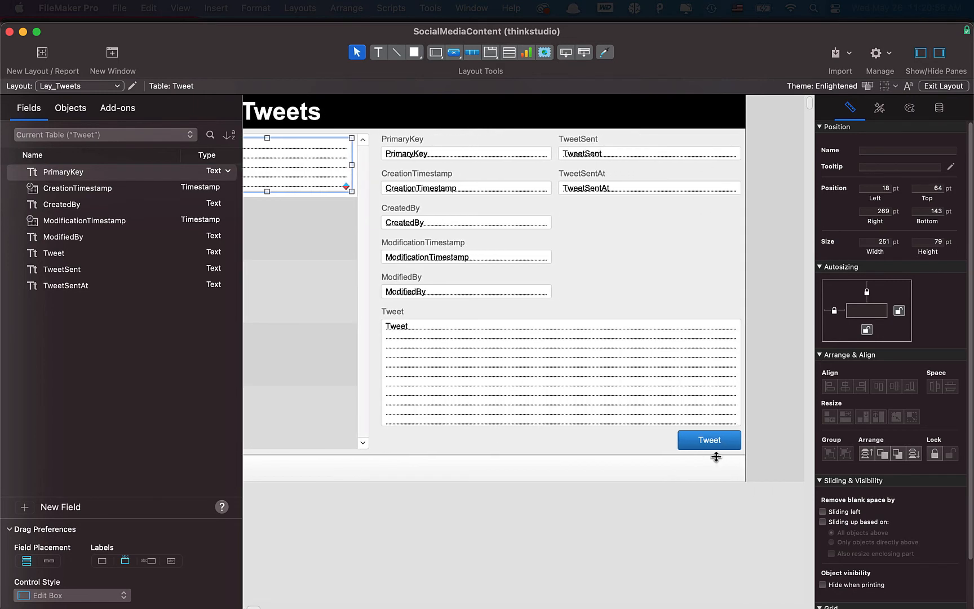
left_click(719, 446)
left_click(939, 108)
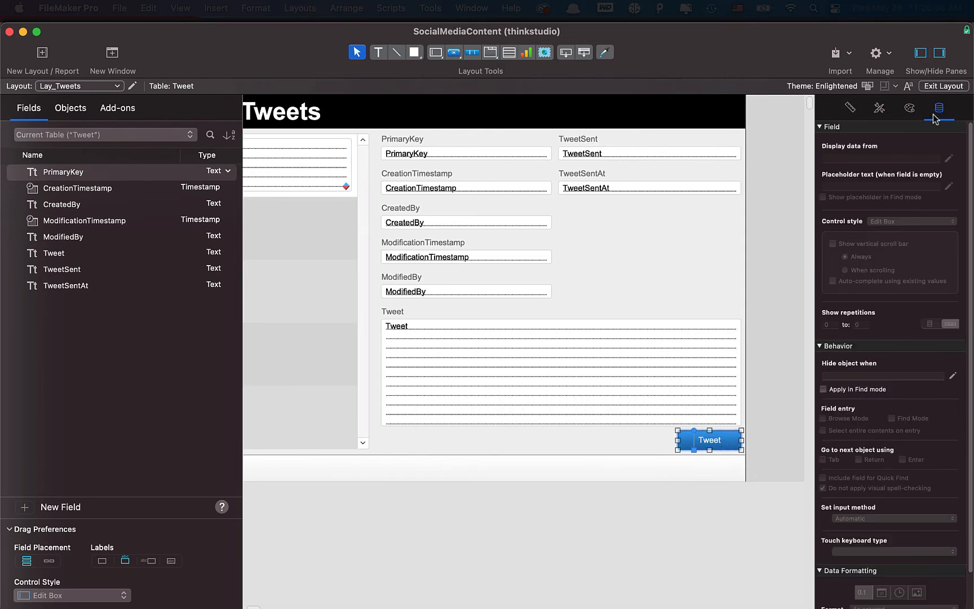
left_click(854, 375)
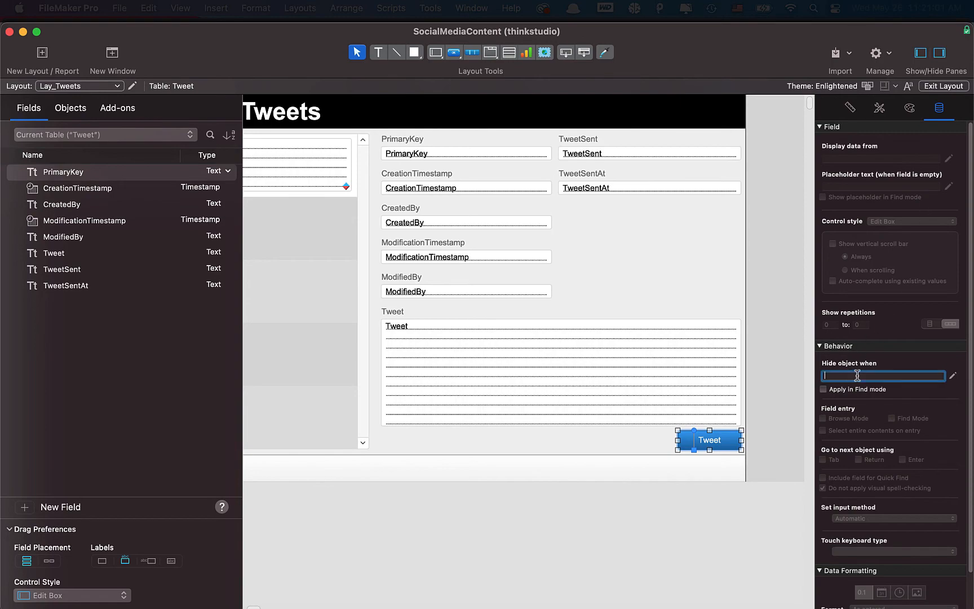
left_click(951, 378)
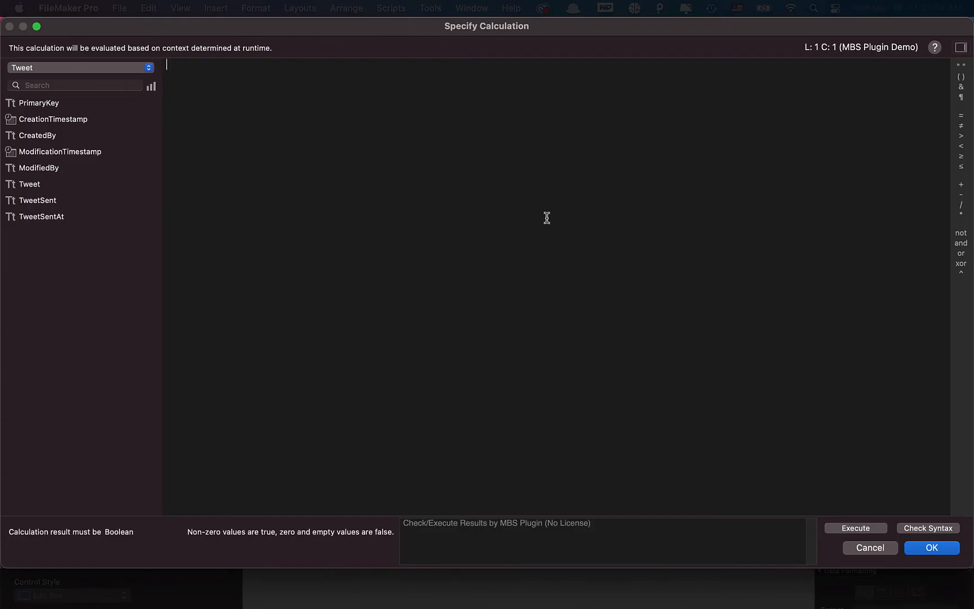
double_click(51, 202)
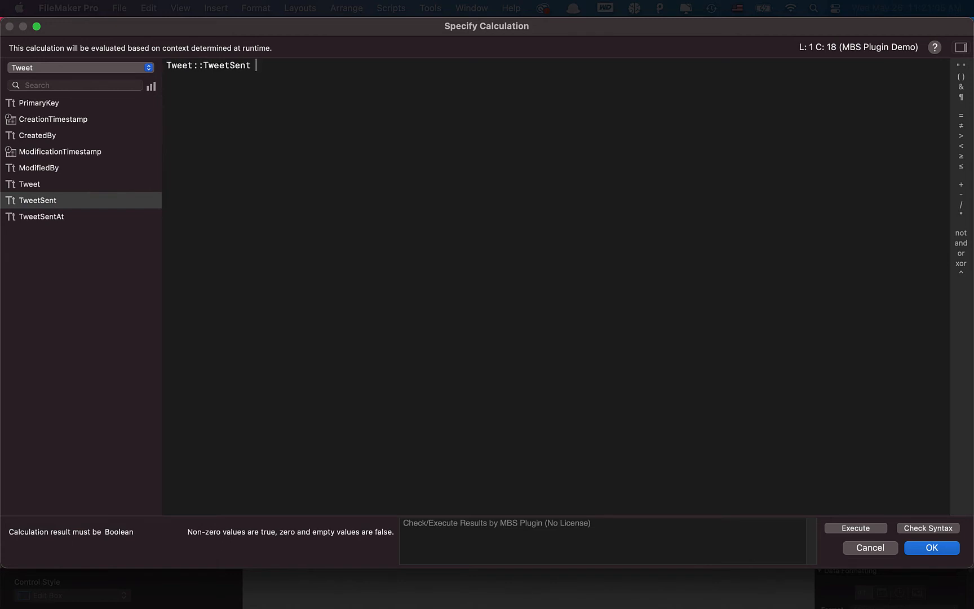
type("= 1")
key("Return")
left_click(932, 547)
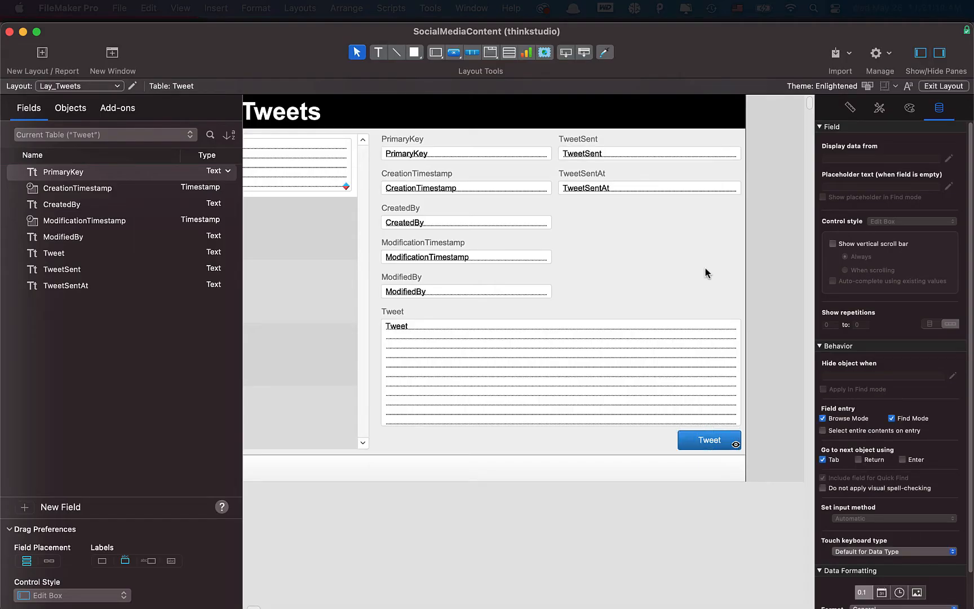
- Add a Set Error Capture [Off] step below Insert from URL in the Send Tweet script, separated by a blank line
key("super+shift+s")
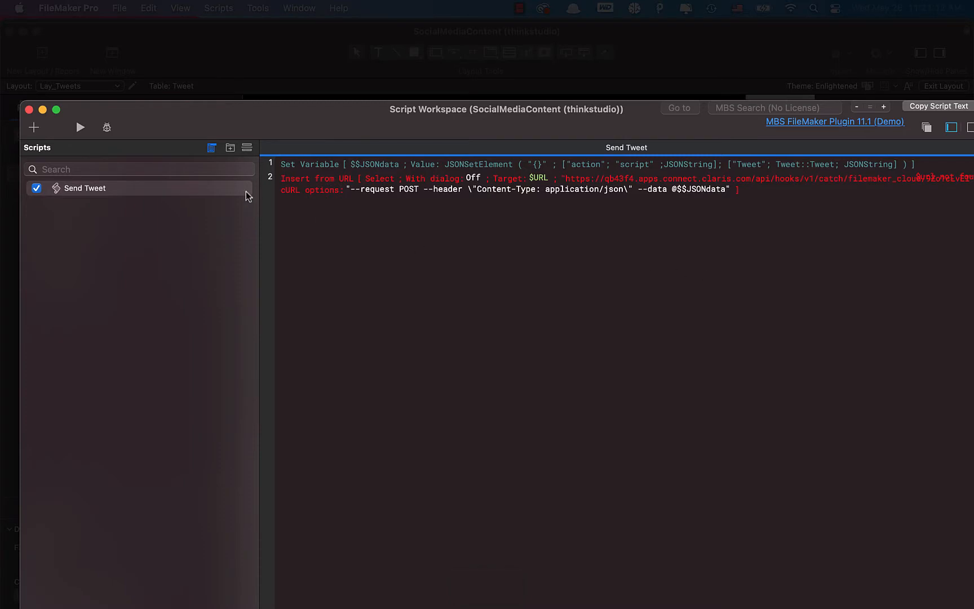
left_click(193, 191)
left_click(295, 205)
key("Return")
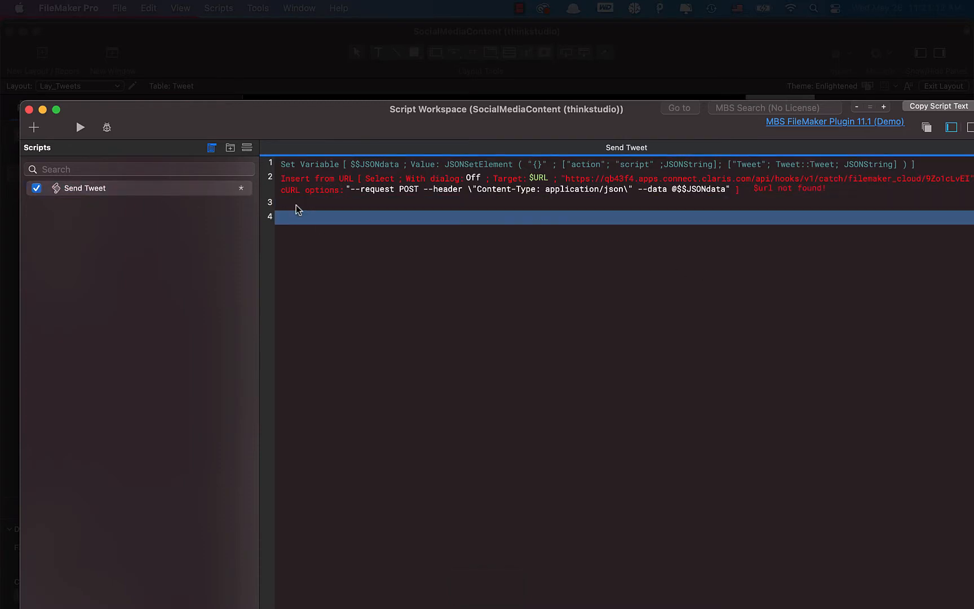
type("set err")
key("Return")
type("off")
key("Return")
key("Return")
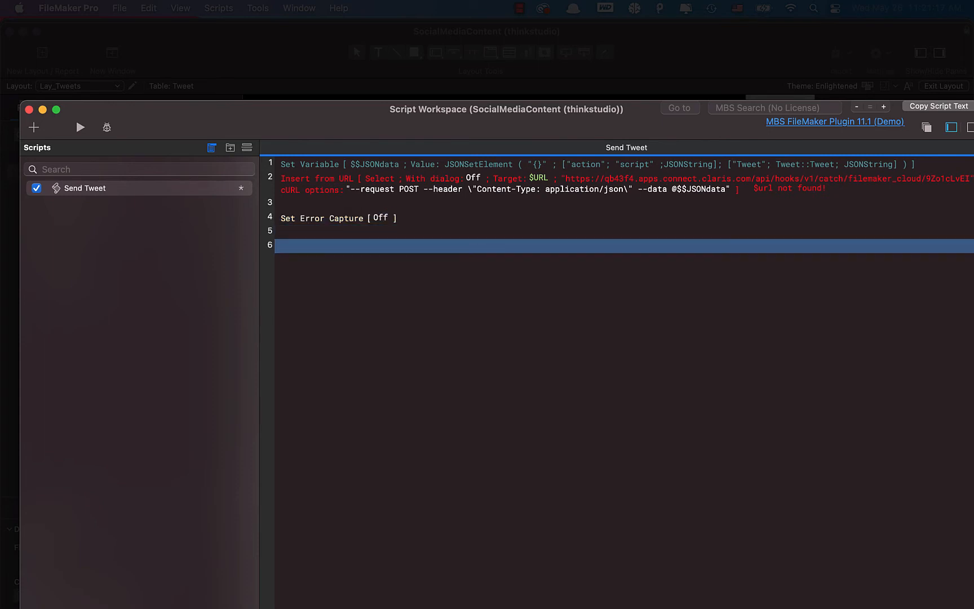
- Add a Set Field step that sets Tweet::TweetSent to 1 after the error capture step
type("se")
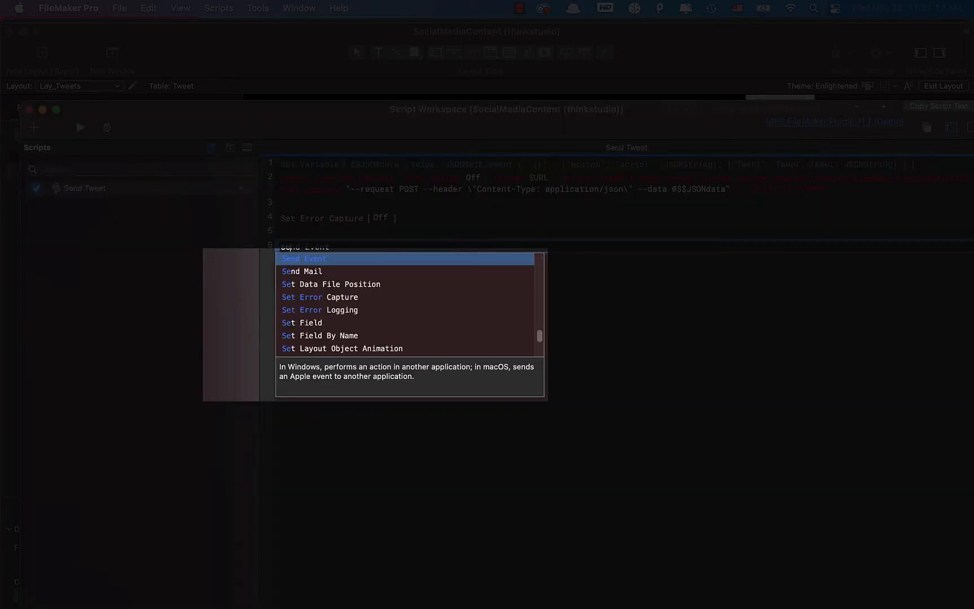
type("t f")
key("Return")
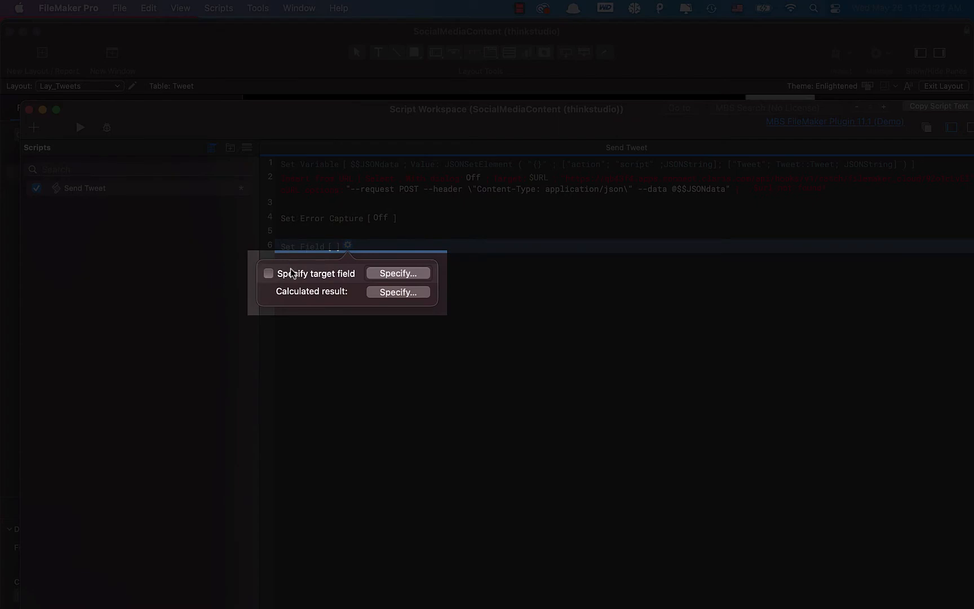
left_click(291, 273)
left_click(304, 266)
key("Return")
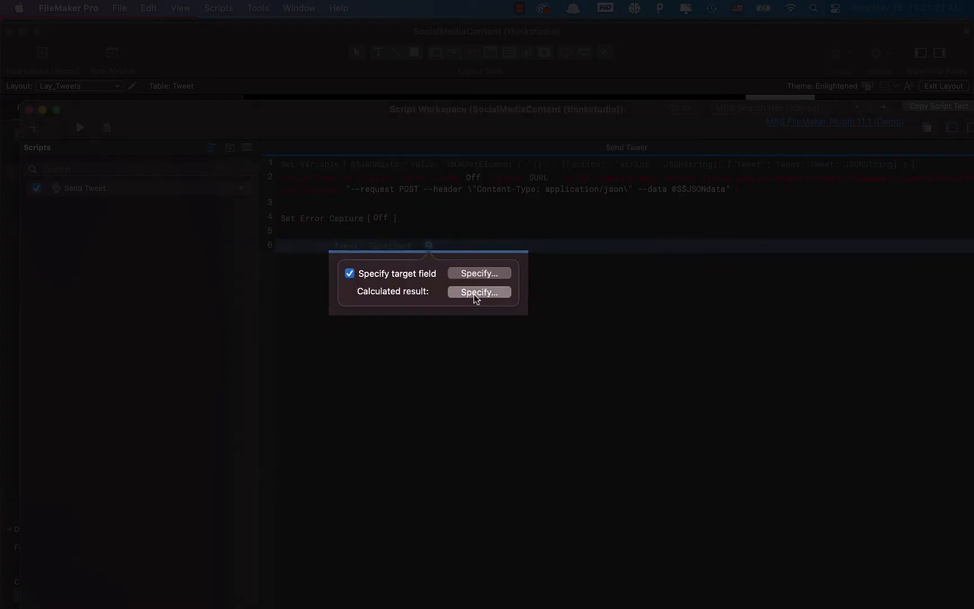
left_click(478, 292)
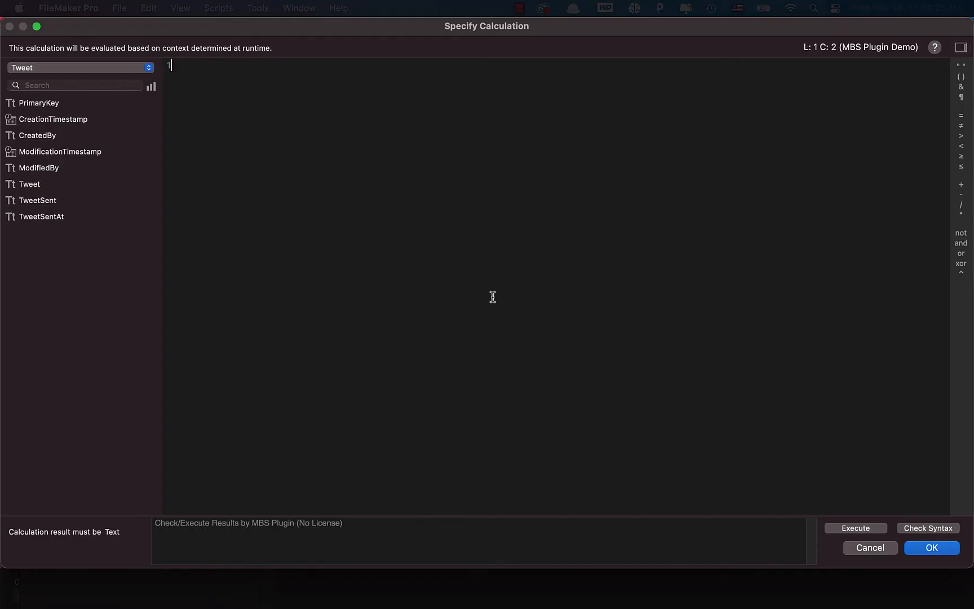
left_click(920, 545)
left_click(692, 424)
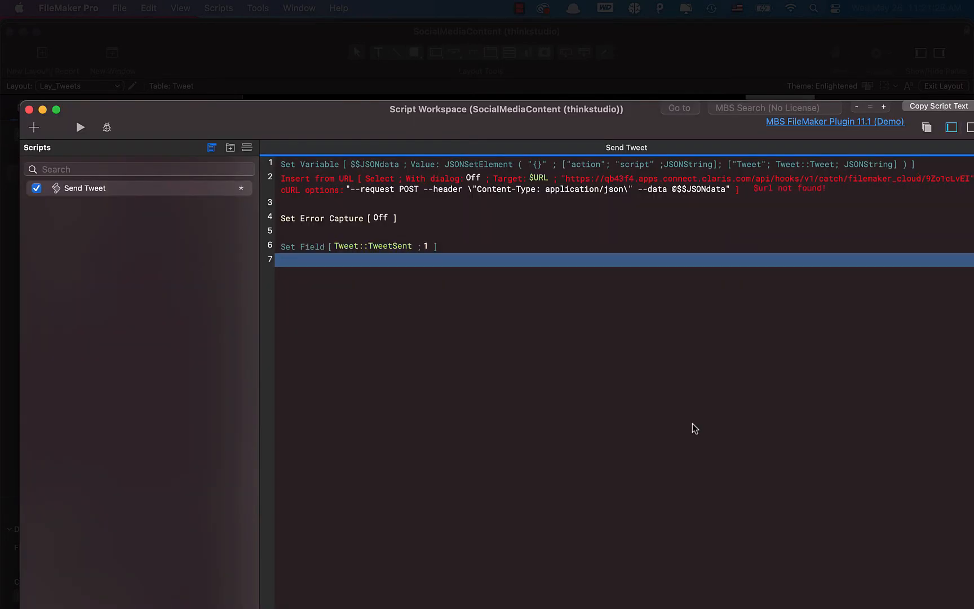
- Add a second Set Field step with Tweet::TweetSentAt as its target field
key("Return")
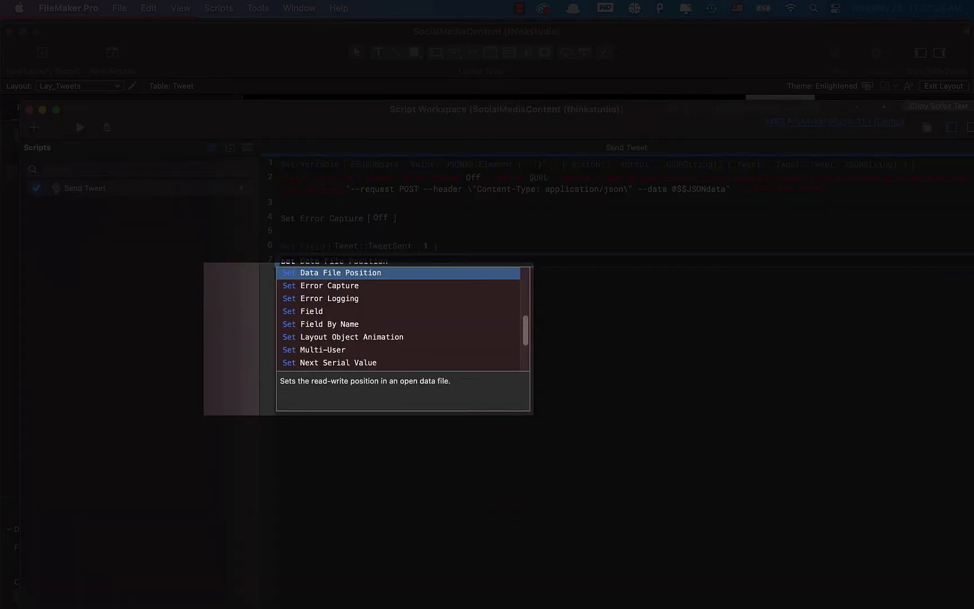
type("field")
key("Return")
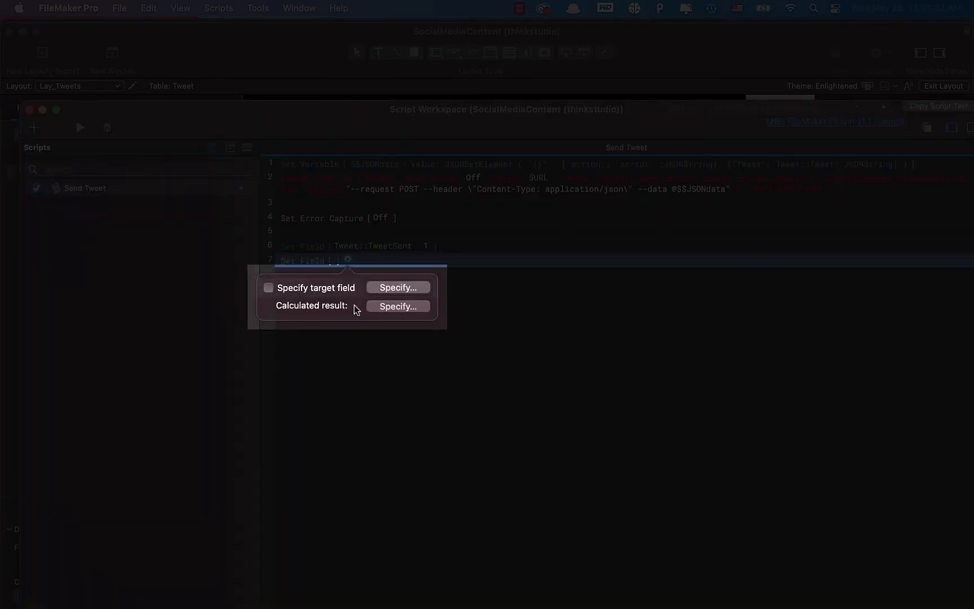
left_click(319, 287)
left_click(322, 281)
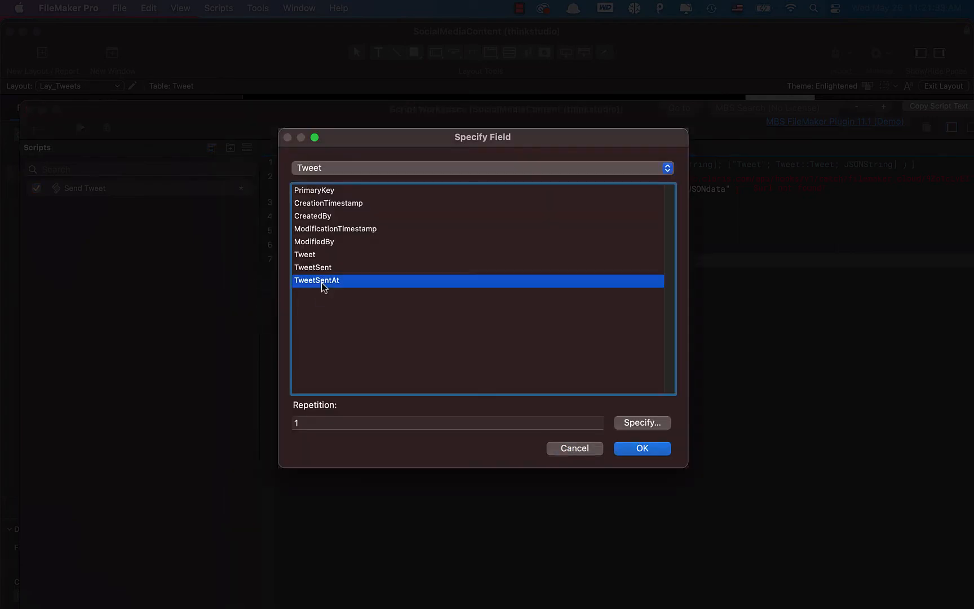
double_click(321, 283)
- Set the TweetSentAt step's calculated result to Get ( CurrentTimestamp )
left_click(466, 307)
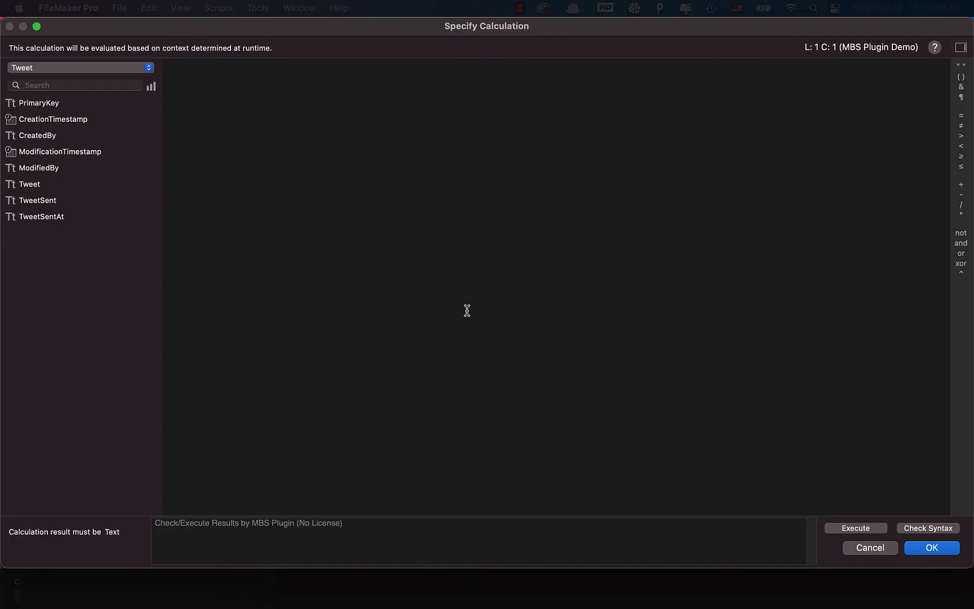
type("get")
key("Return")
type("current")
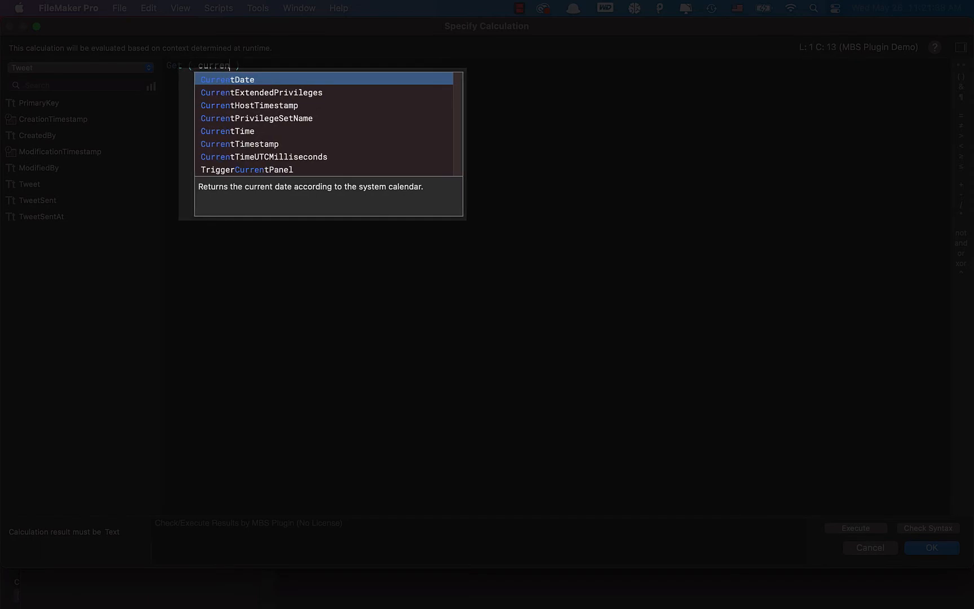
type("time")
key("Down")
key("Return")
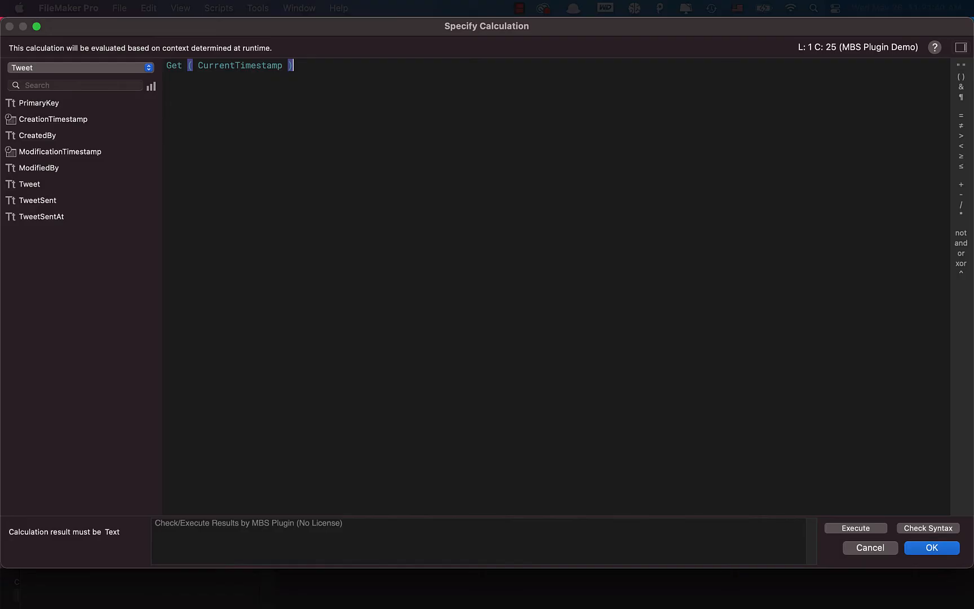
left_click(932, 547)
key("Return")
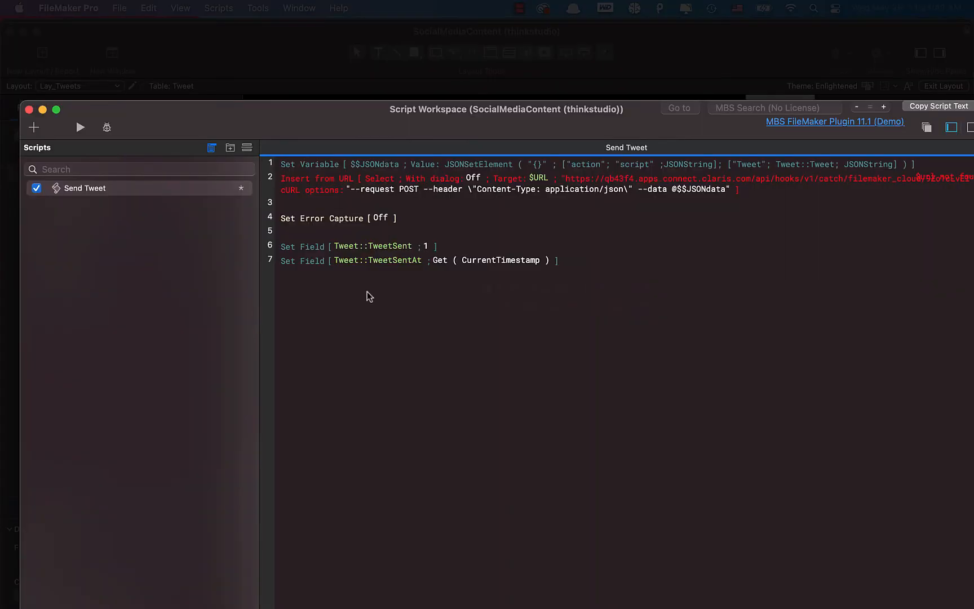
- End the script with a Commit Records/Requests step with its dialog off, then save the script and close the Script Workspace
left_click(370, 292)
type("comm")
key("Return")
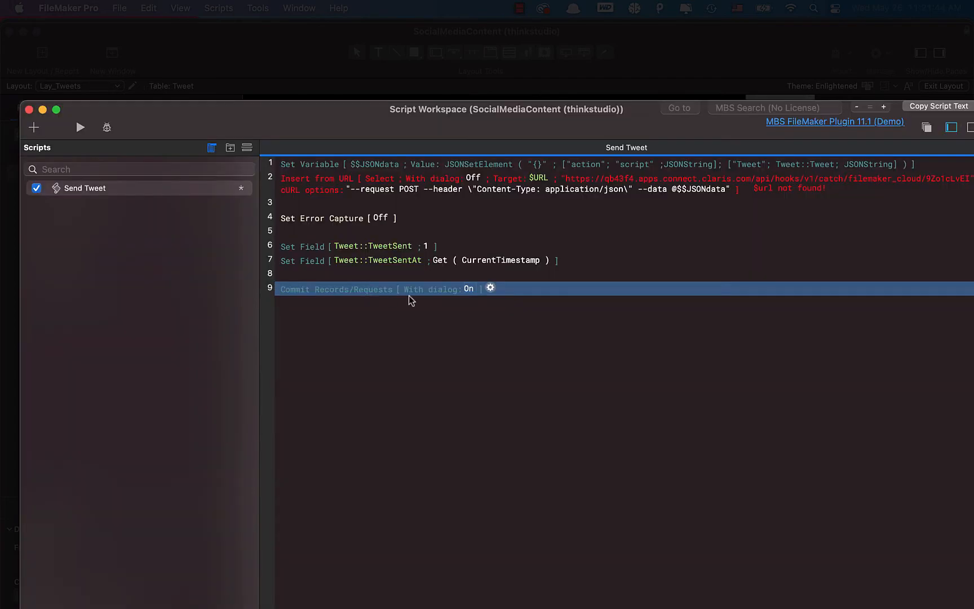
left_click(468, 288)
key("super+s")
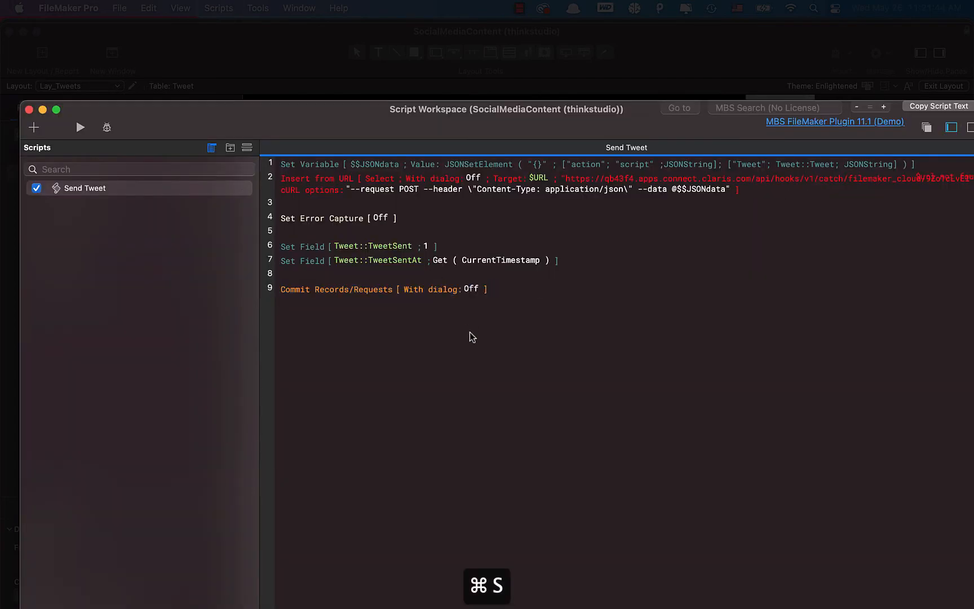
left_click(29, 109)
- Review the conditional formatting rule on the Tweet field in the layout's tweet list
scroll(352, 205, "left", 3)
left_click(382, 160)
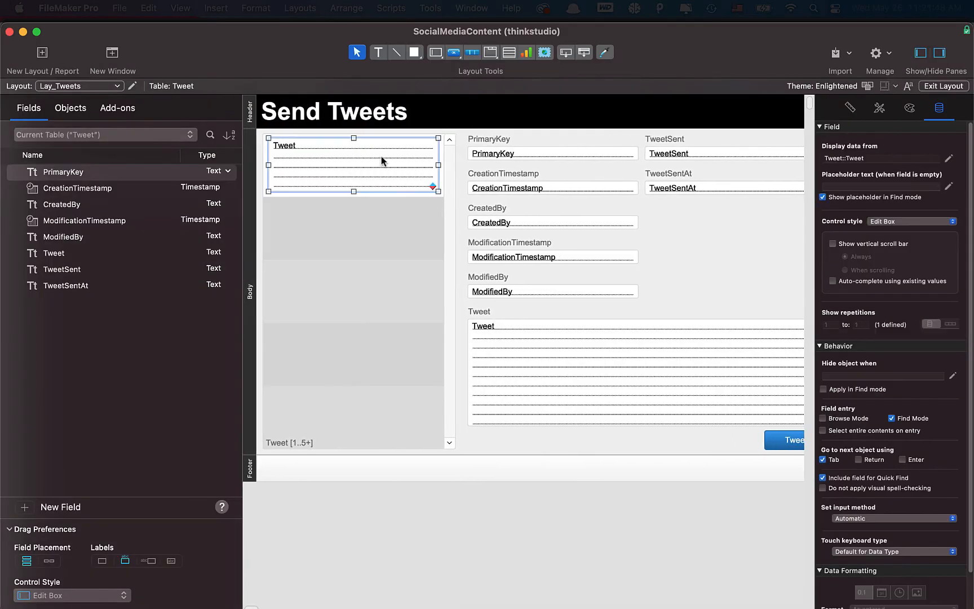
right_click(382, 160)
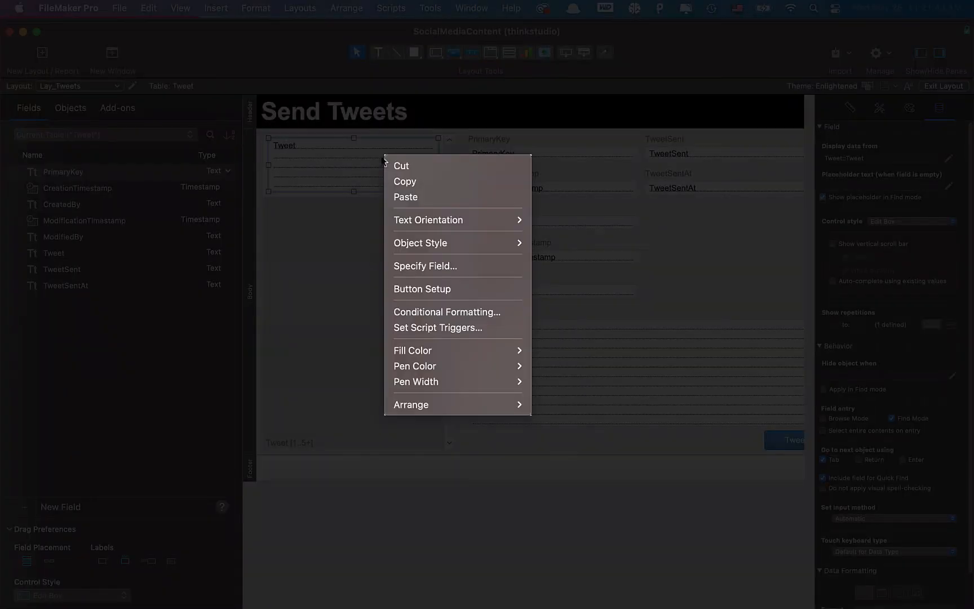
left_click(435, 326)
left_click(665, 451)
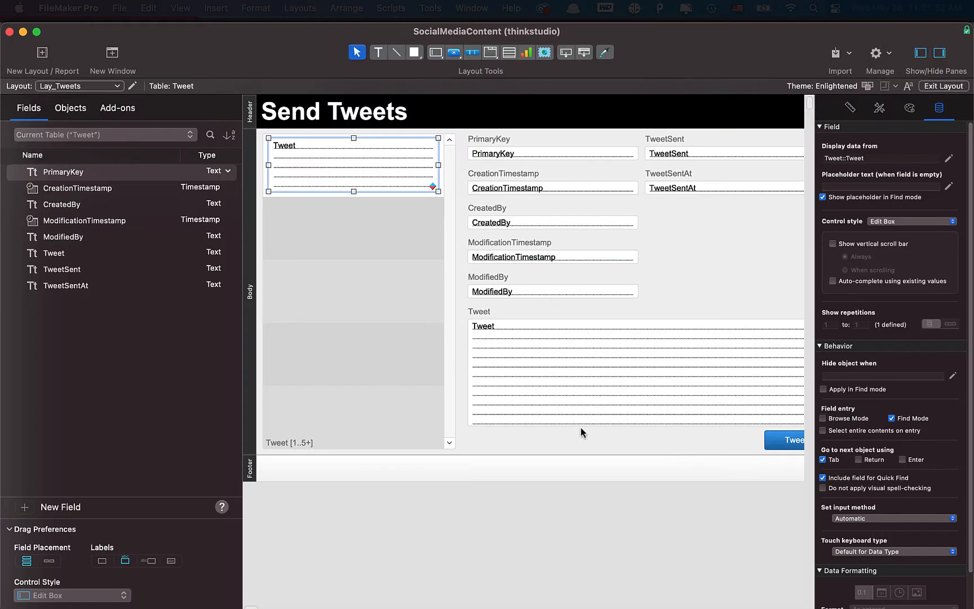
right_click(387, 181)
left_click(435, 334)
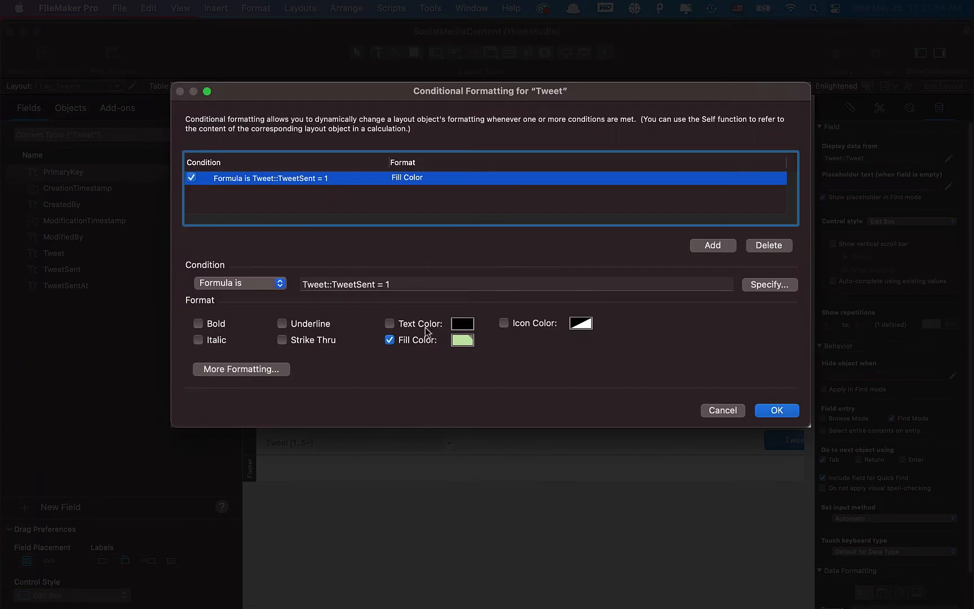
left_click(774, 412)
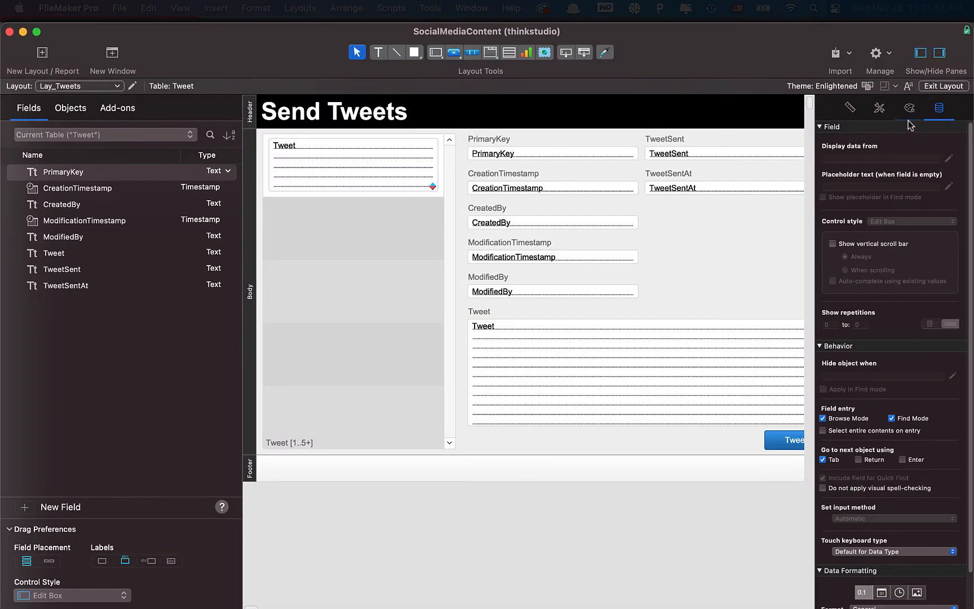
- Leave layout editing and widen the database window to fit the full Send Tweets layout
left_click(926, 89)
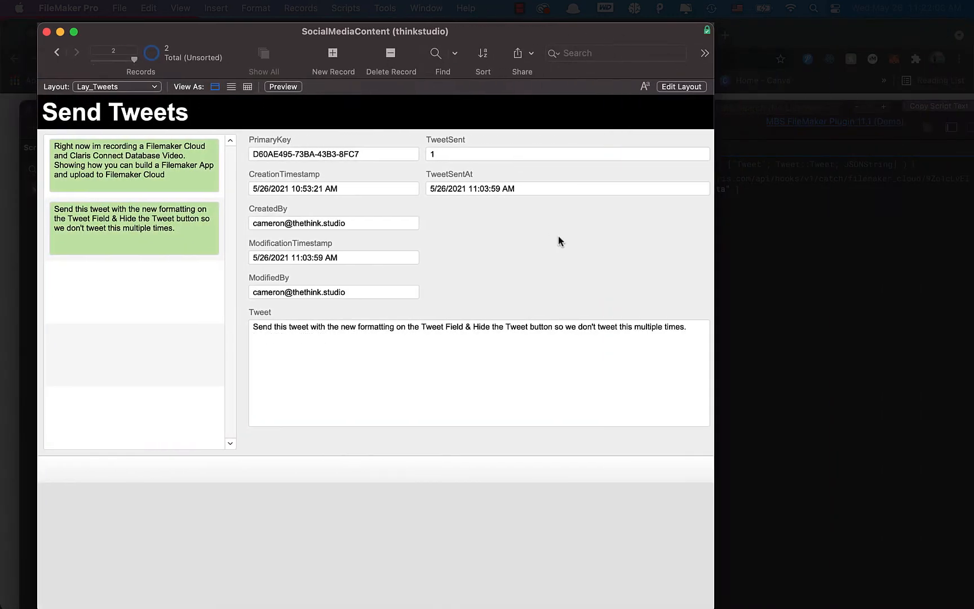
left_click_drag(714, 208, 783, 254)
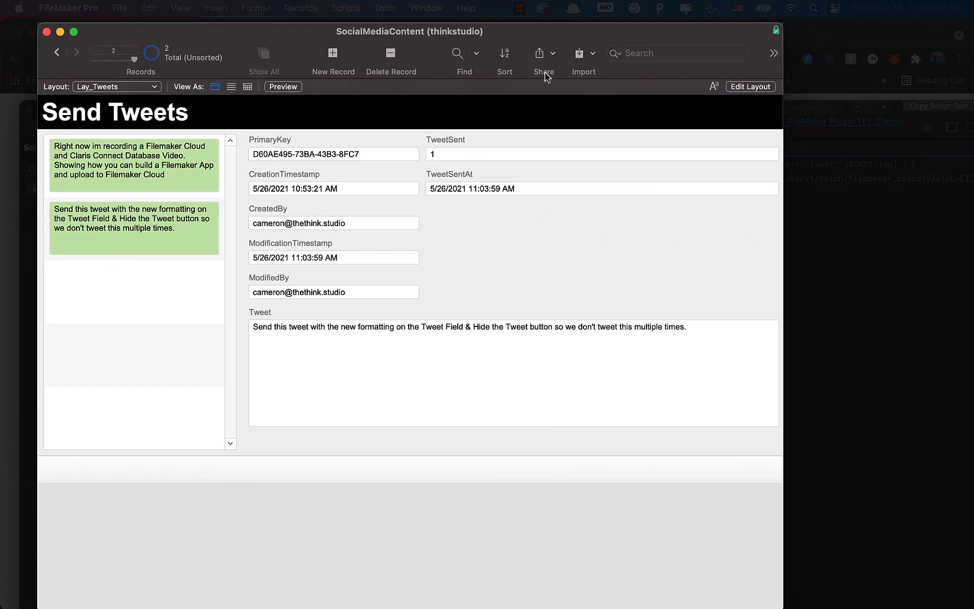
- Switch to the Claris Connect page in Chrome and examine the script trigger's callback setup and test section
left_click(841, 64)
scroll(598, 327, "down", 3)
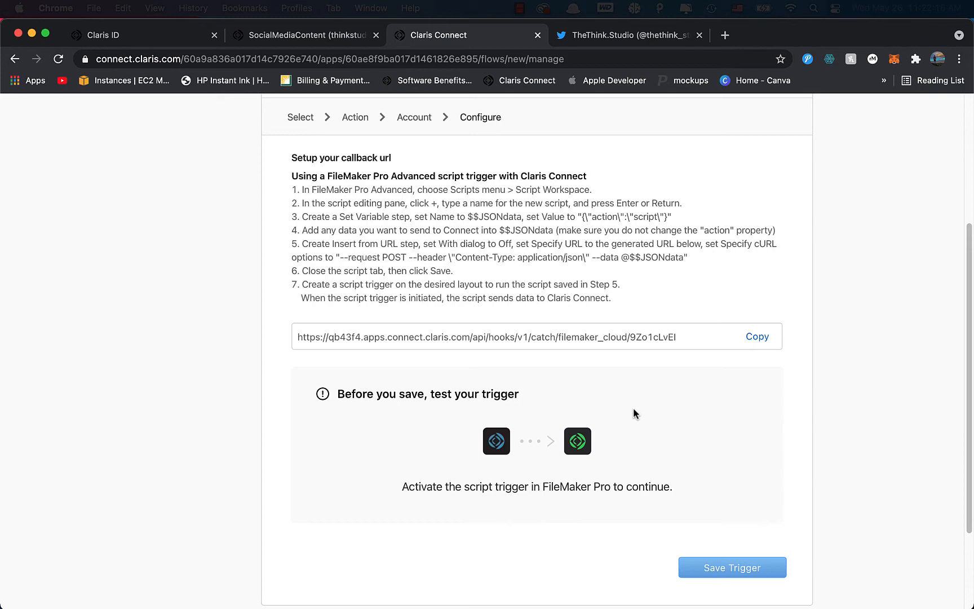
key("ctrl+Up")
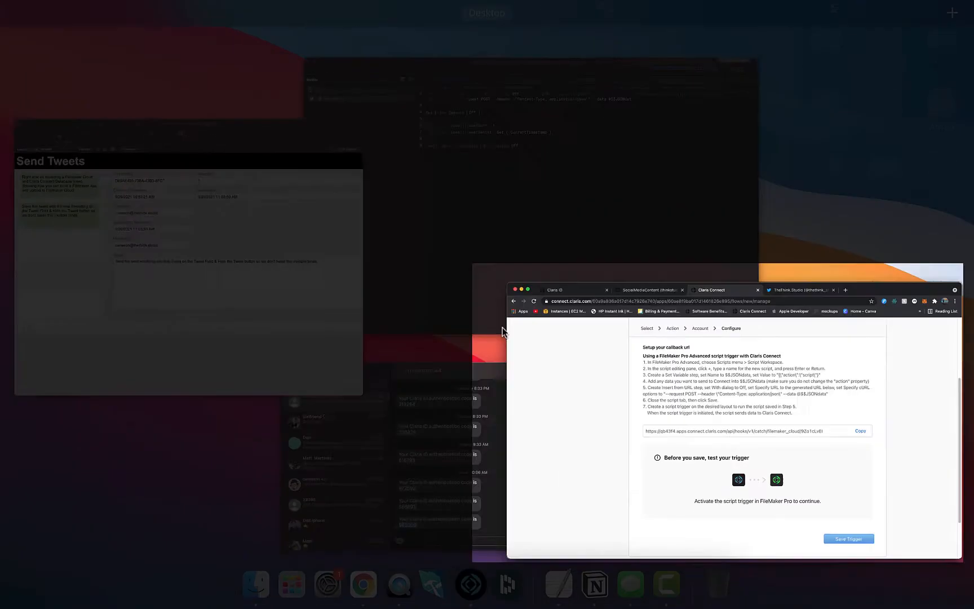
left_click(756, 479)
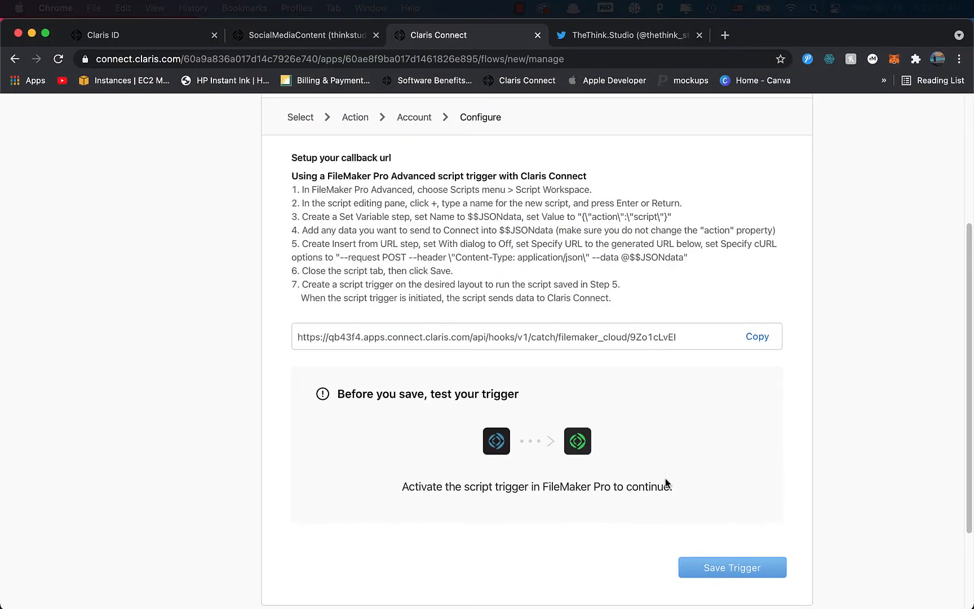
- Switch to FileMaker Pro, create a new record with the tweet text "hello", and send that tweet to test the trigger
key("ctrl+Up")
left_click(246, 268)
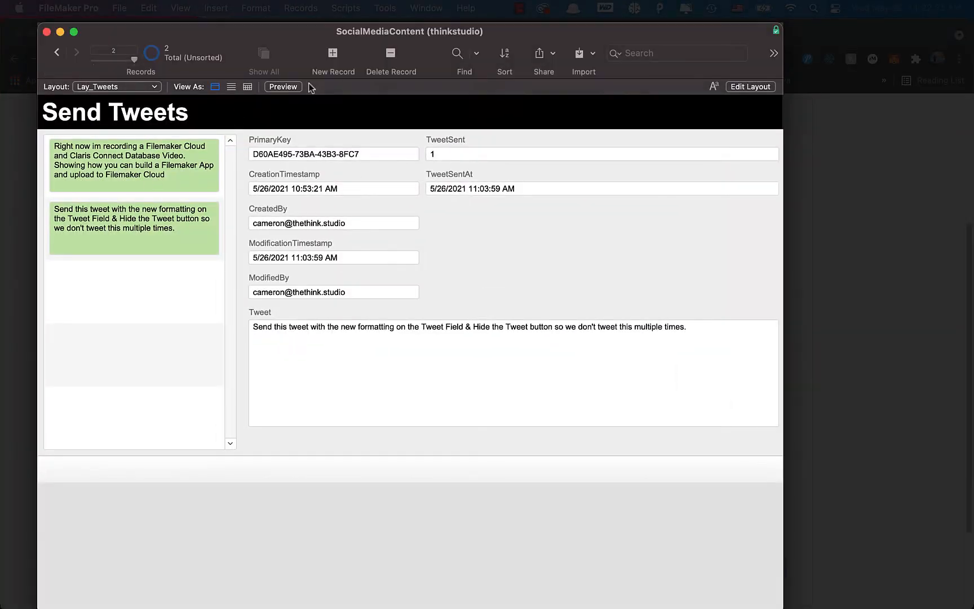
left_click(337, 55)
left_click(502, 249)
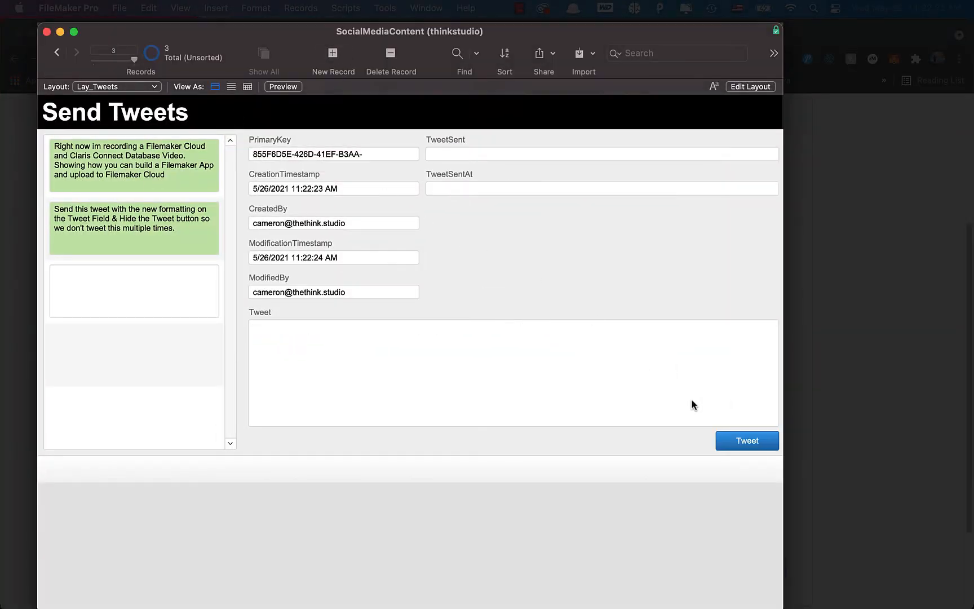
left_click(533, 384)
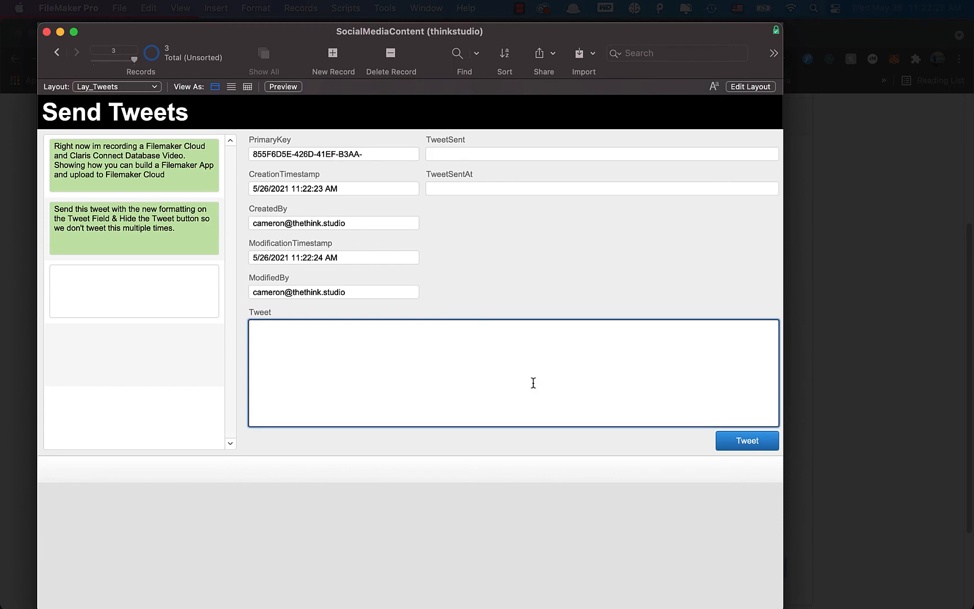
type("hello")
left_click(754, 442)
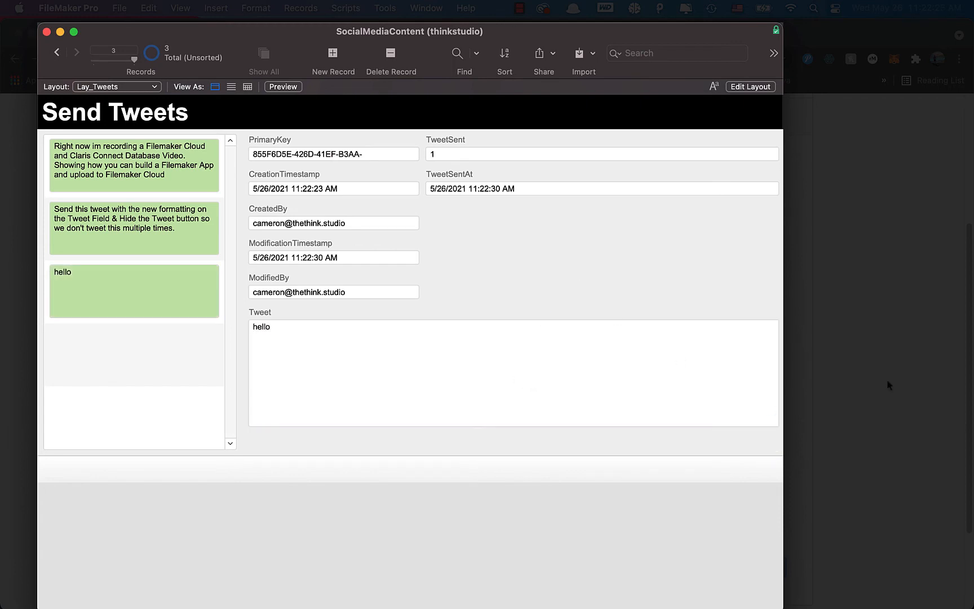
- Switch back to Claris Connect in Chrome and save the tested script trigger
left_click(888, 385)
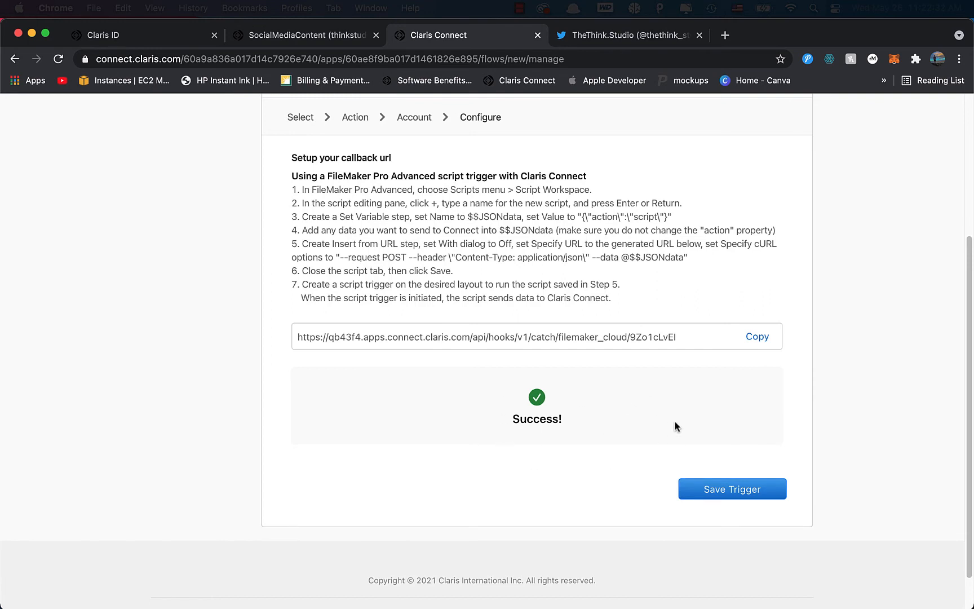
left_click(676, 491)
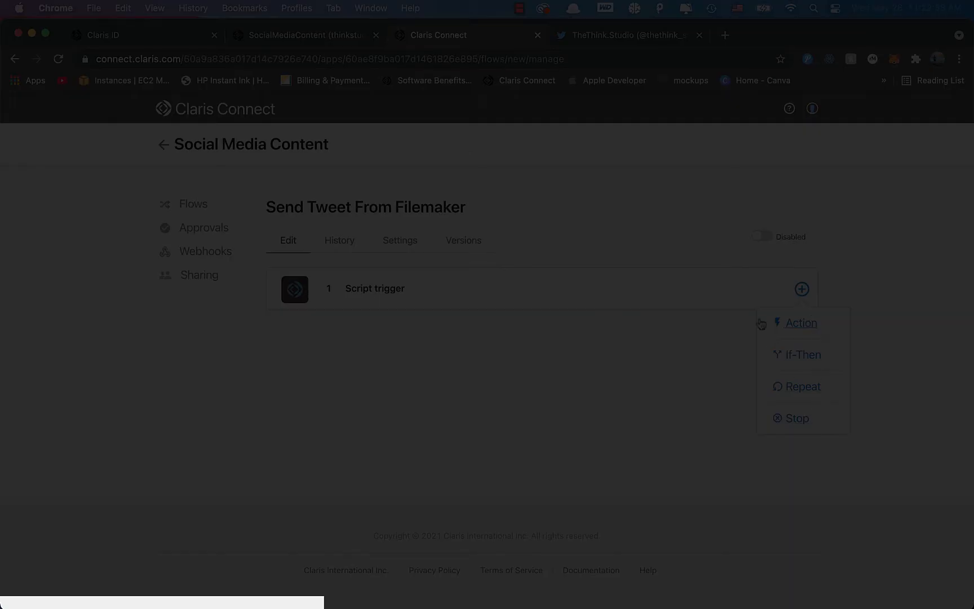
- Add a Twitter action after the script trigger, choose Tweet as its operation, and continue to the account stage
mouse_move(802, 289)
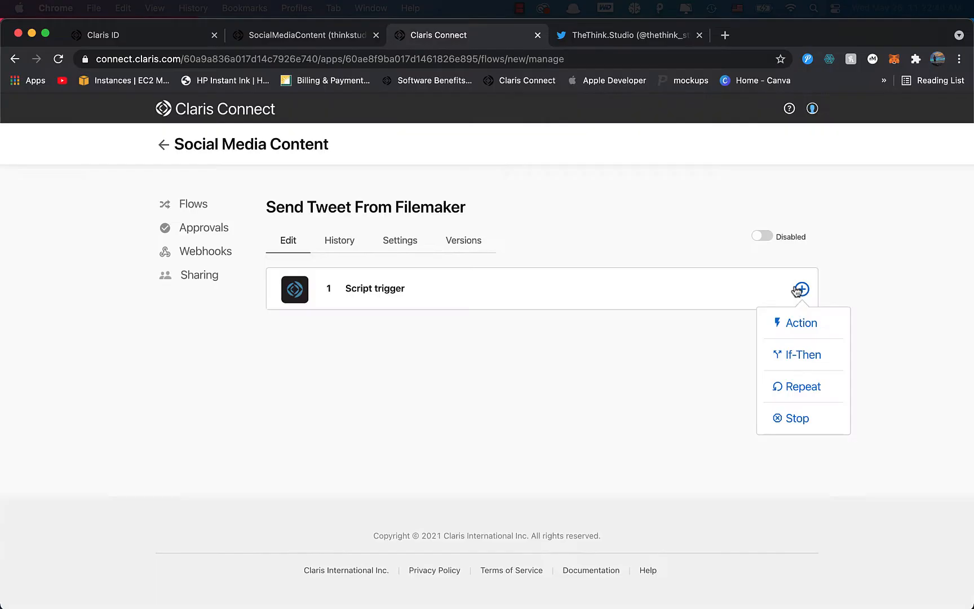
left_click(803, 323)
scroll(608, 315, "down", 15)
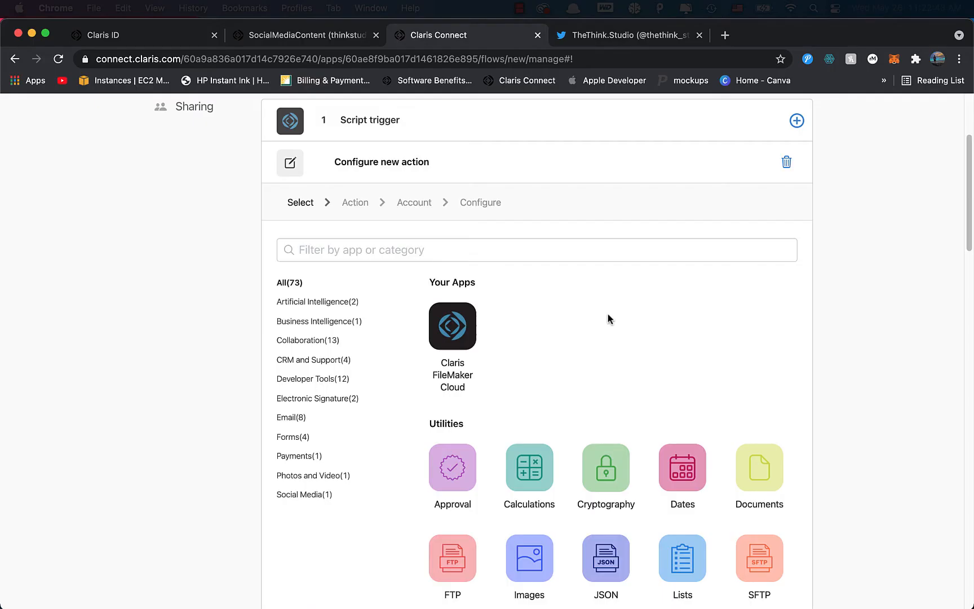
scroll(579, 330, "down", 14)
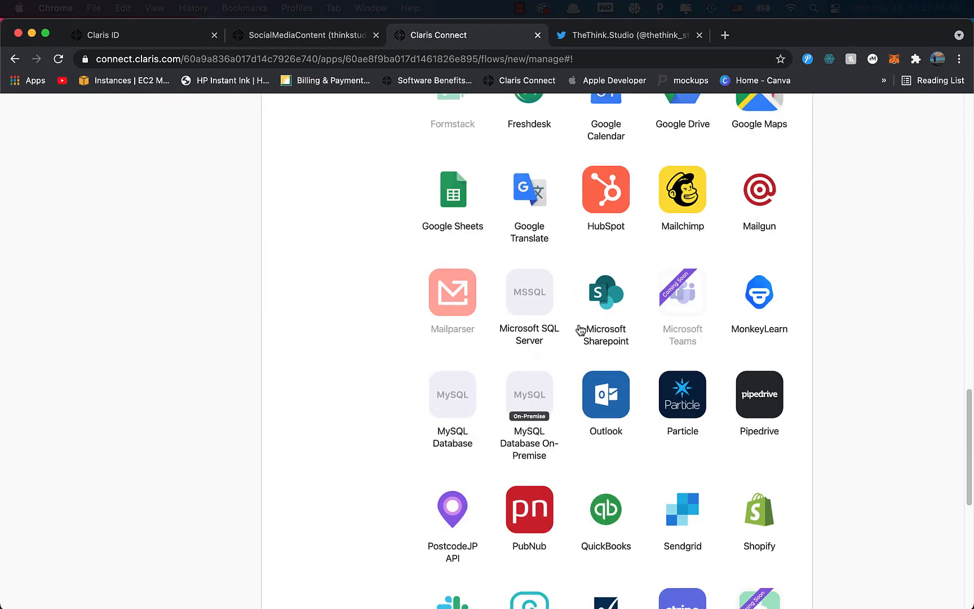
left_click(606, 342)
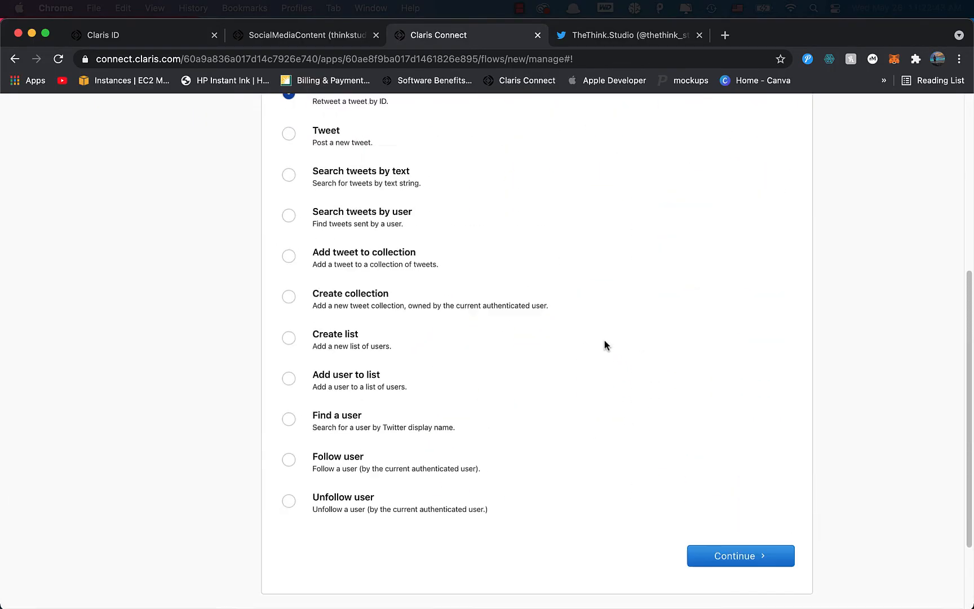
left_click(297, 274)
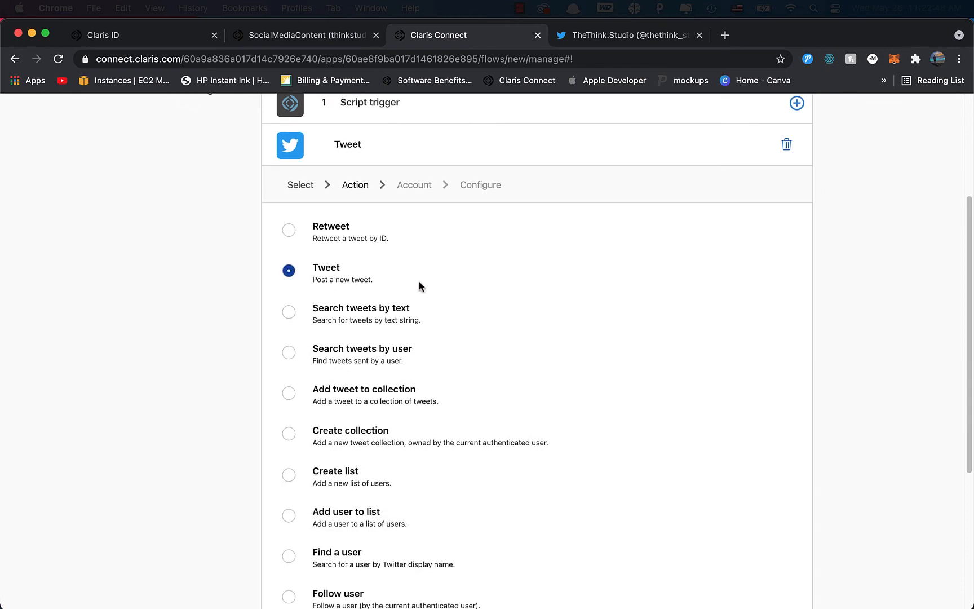
scroll(418, 282, "down", 4)
left_click(755, 574)
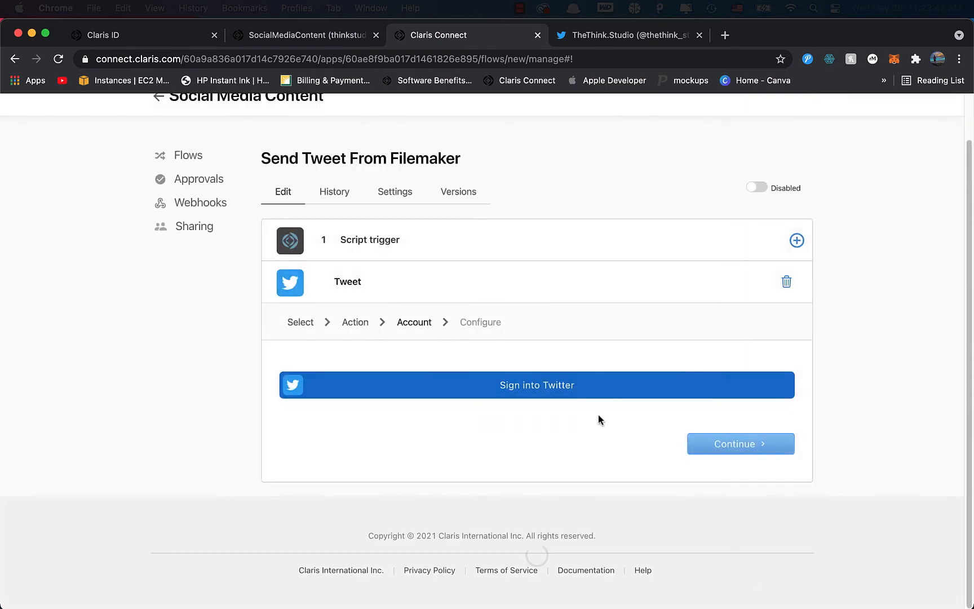
- Sign into Twitter, authorize Claris Connect to access the account, and continue to the action's configuration
left_click(538, 389)
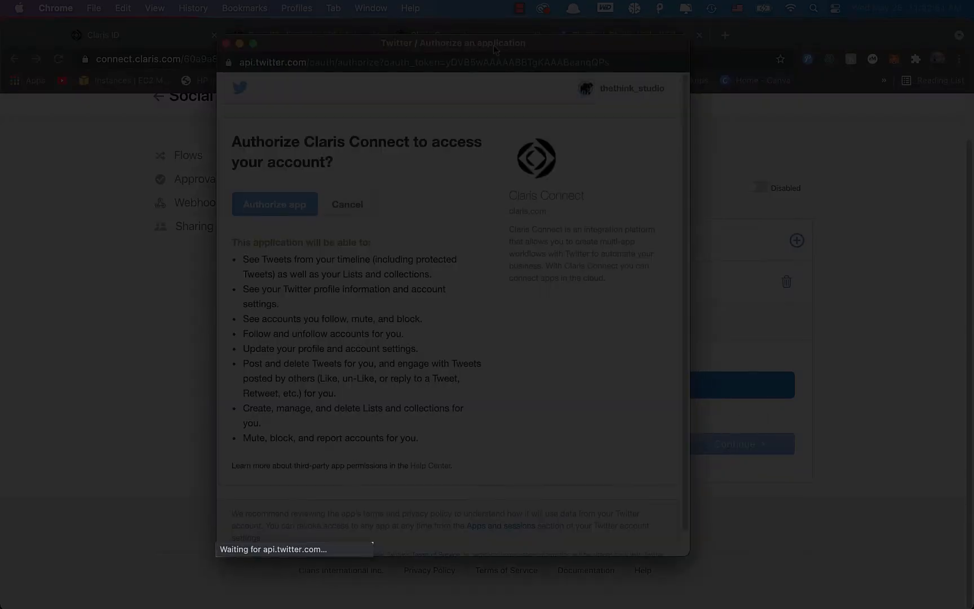
left_click_drag(490, 46, 518, 49)
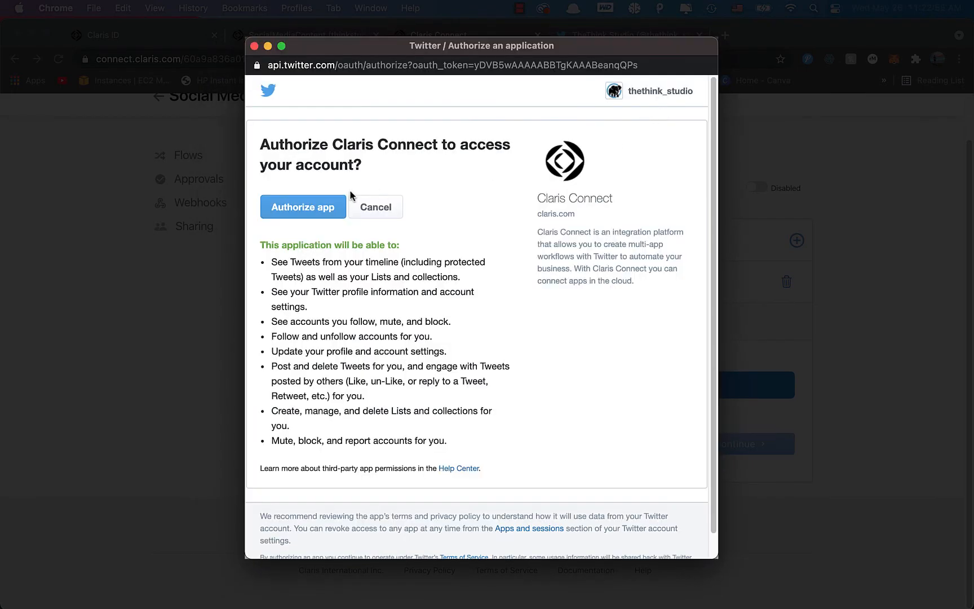
left_click(326, 208)
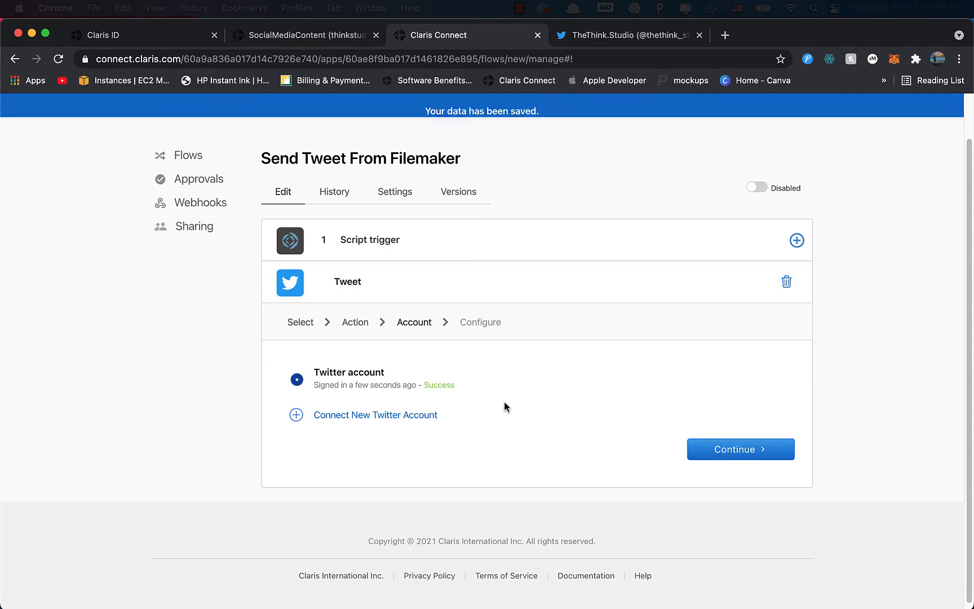
left_click(739, 455)
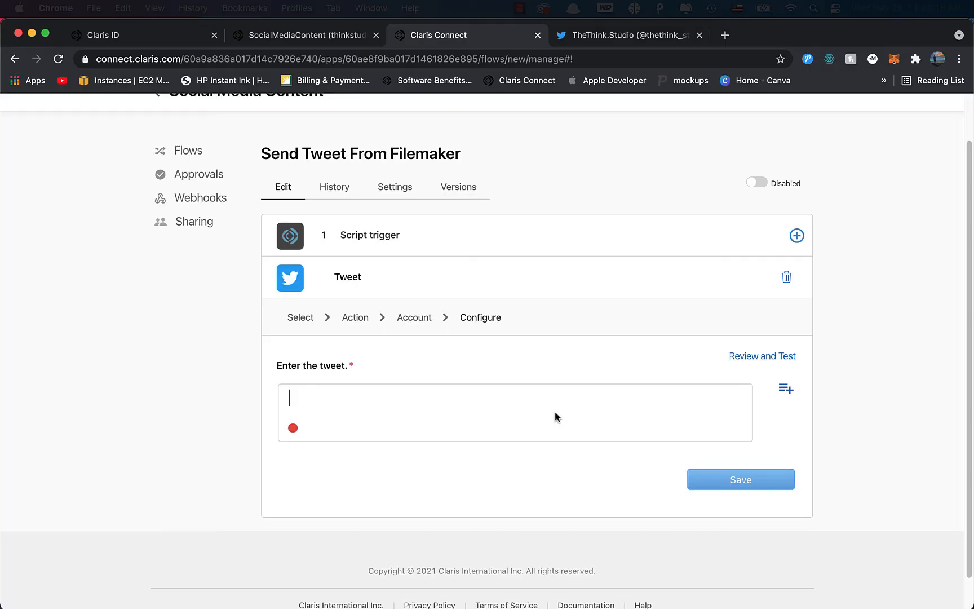
- Fill the tweet text with the script trigger's body.Tweet value and save the Tweet action
left_click(786, 389)
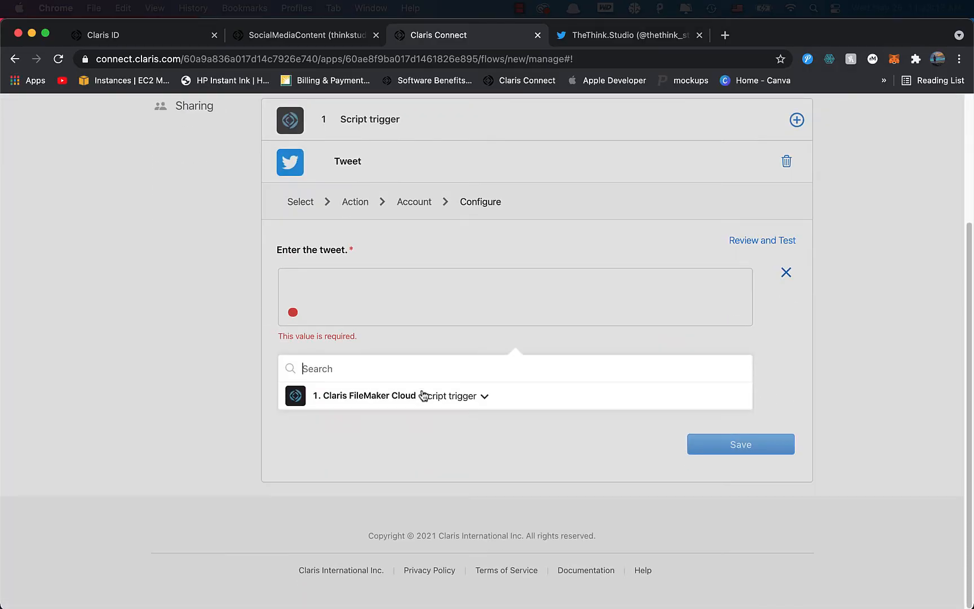
left_click(483, 398)
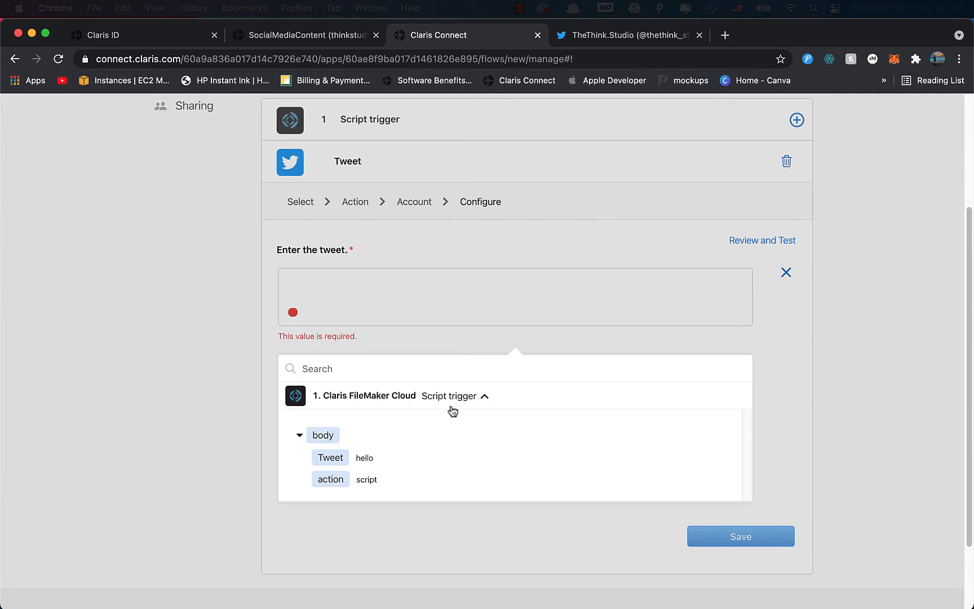
scroll(429, 417, "down", 1)
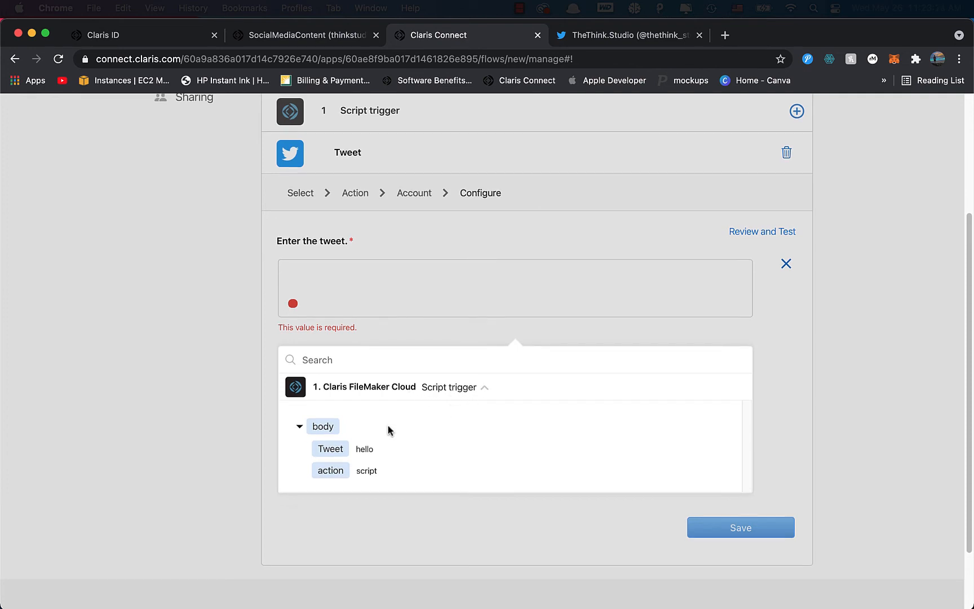
left_click(321, 450)
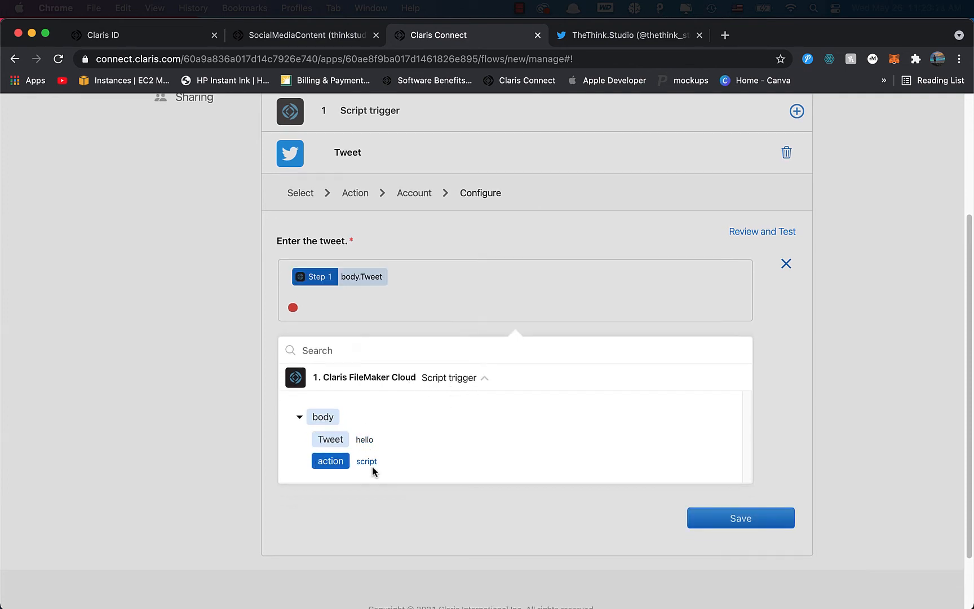
left_click(443, 300)
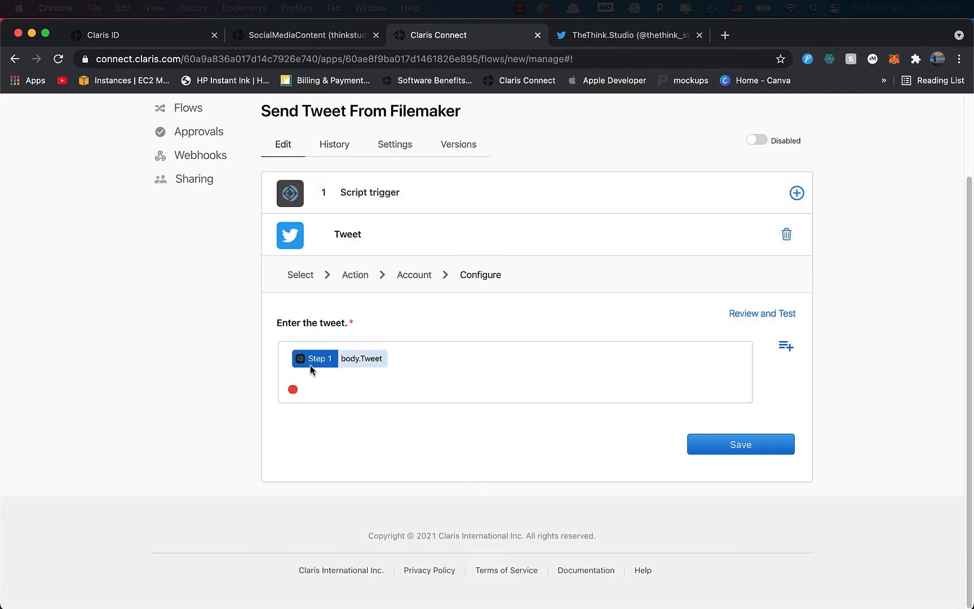
left_click(728, 437)
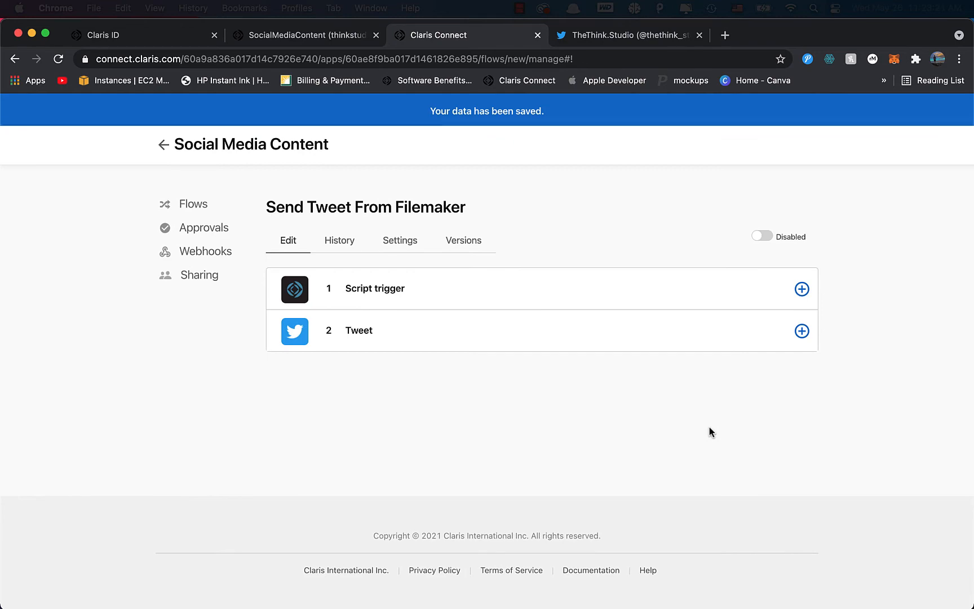
- Reload the Twitter profile page and examine its latest tweets
left_click(626, 37)
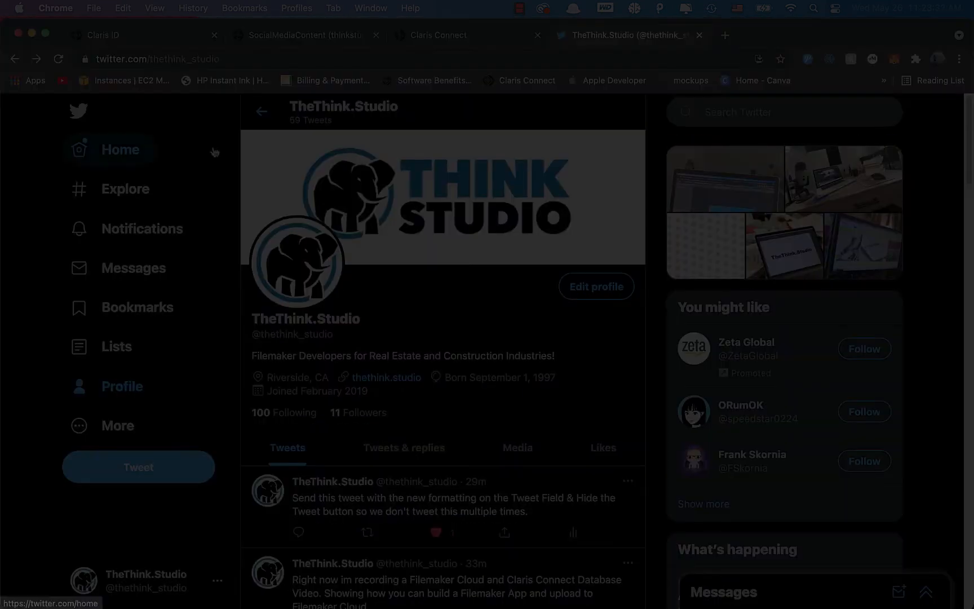
left_click(58, 59)
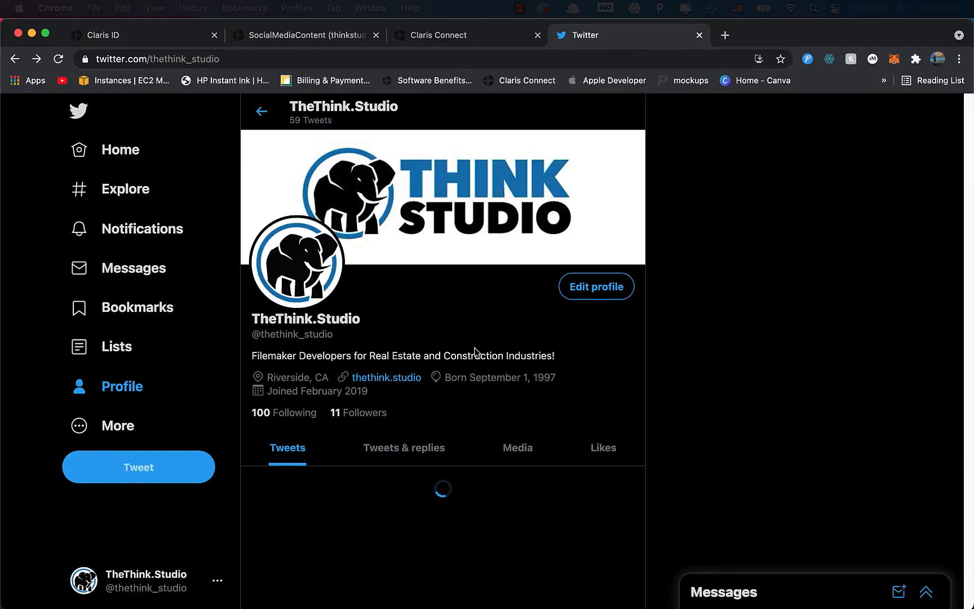
scroll(475, 353, "down", 3)
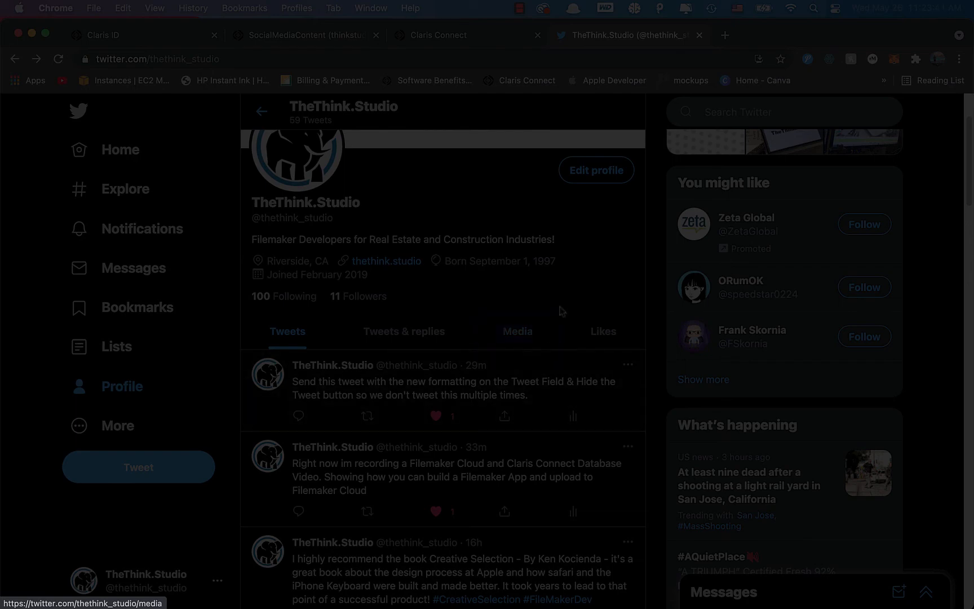
- Switch to the SocialMediaContent file in FileMaker Pro and delete the "hello" tweet record
scroll(558, 320, "down", 1)
key("ctrl+Up")
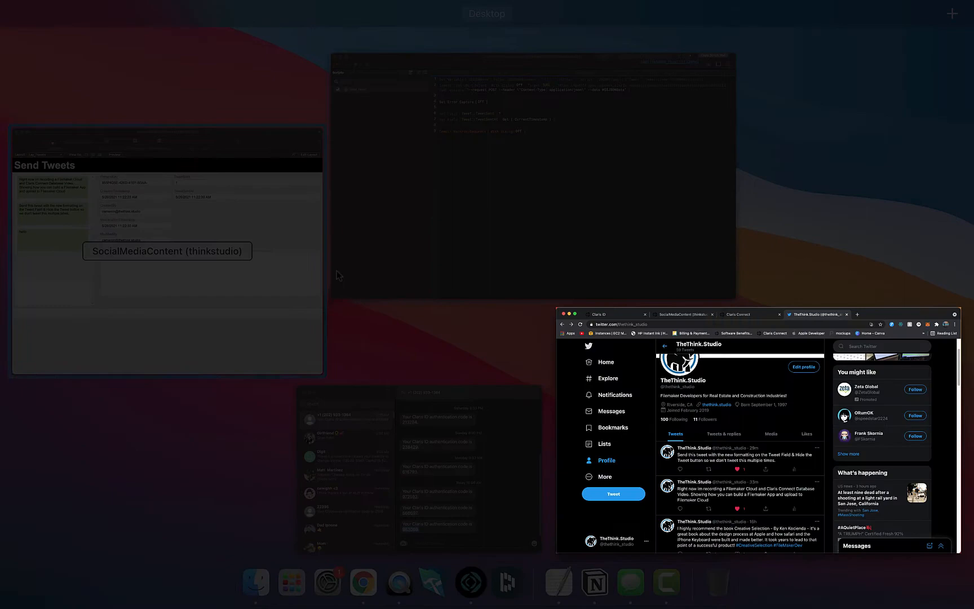
left_click(293, 219)
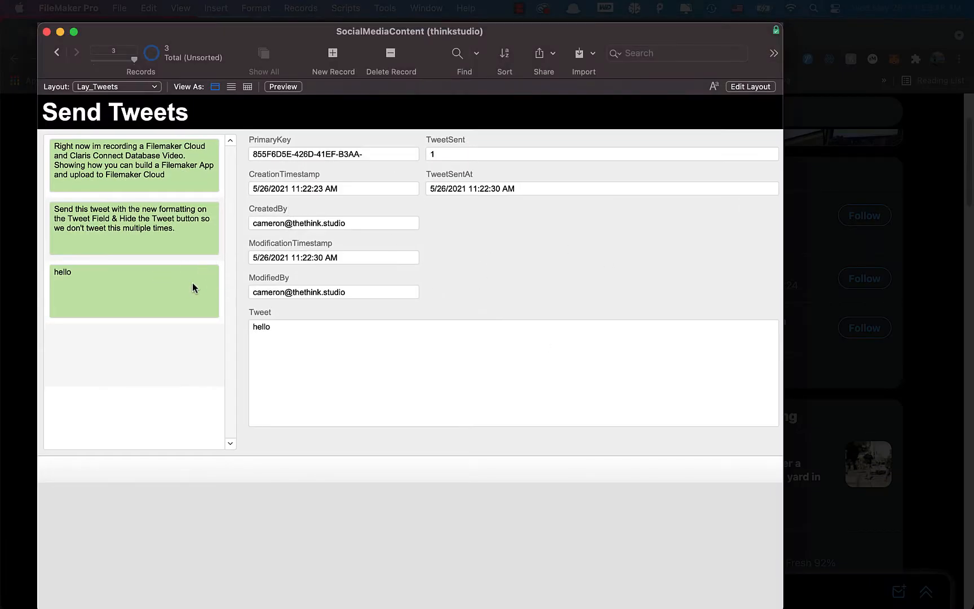
left_click(391, 56)
left_click(480, 244)
- Create a new tweet record, widen the window slightly, and start editing the record's Tweet field
left_click(333, 57)
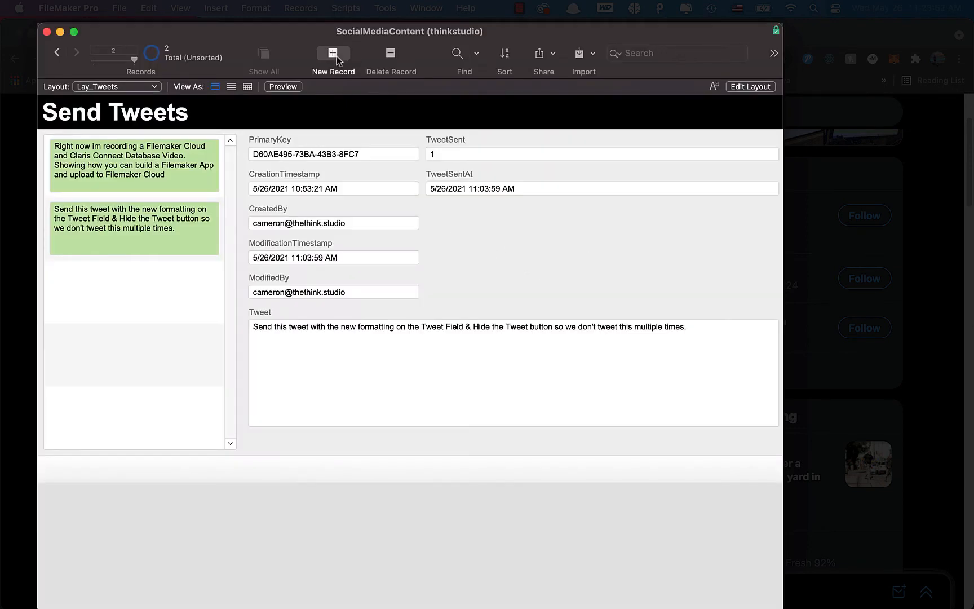
left_click(537, 220)
left_click_drag(779, 147, 832, 147)
left_click(592, 369)
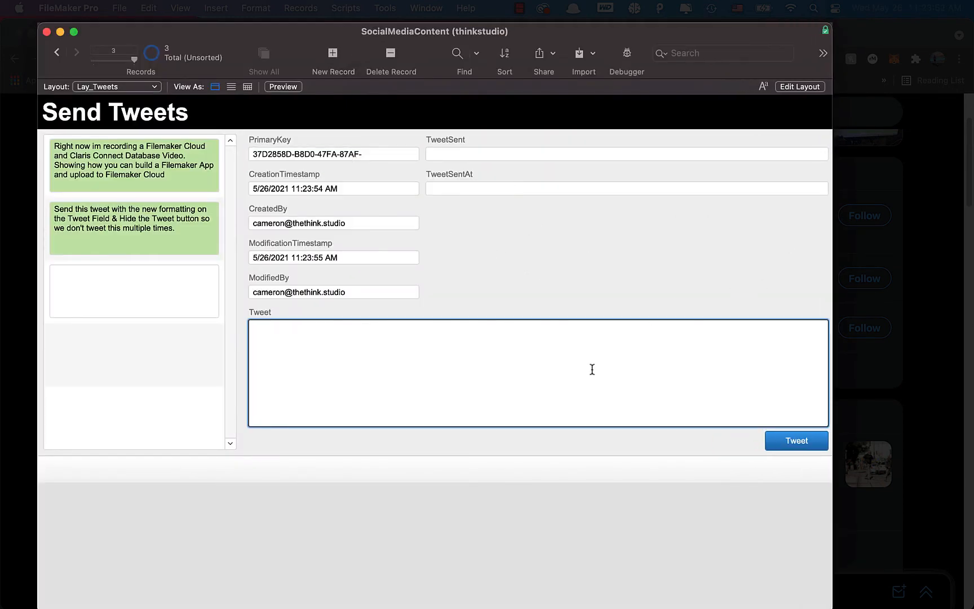
- Fill the Tweet field with "This is the Youtube video that will show users how to connect Filemaker Cloud, Claris Connect, and Twitter into a workflow action."
type("Thi")
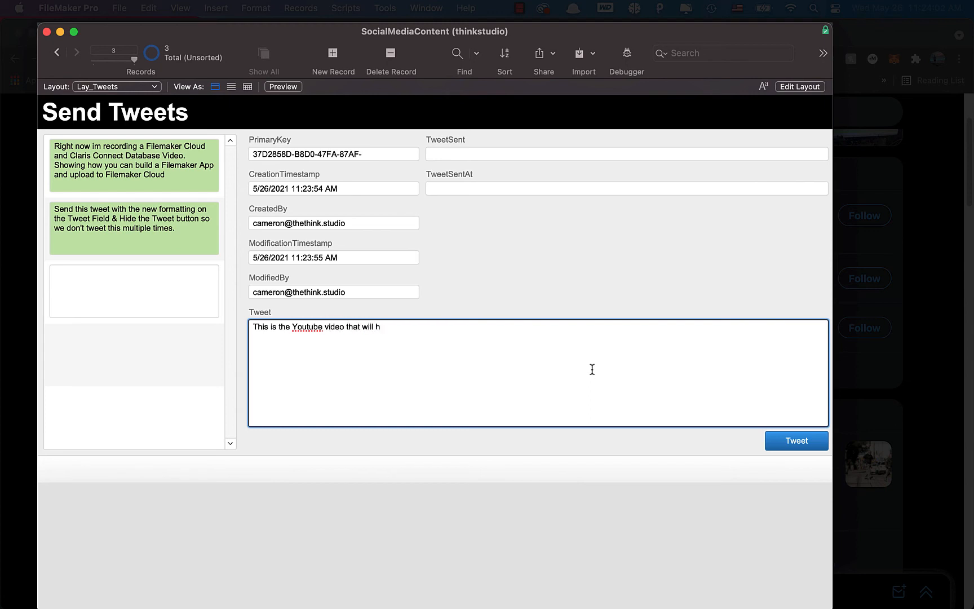
type("how users how to connect Filemaker Pro and Tw")
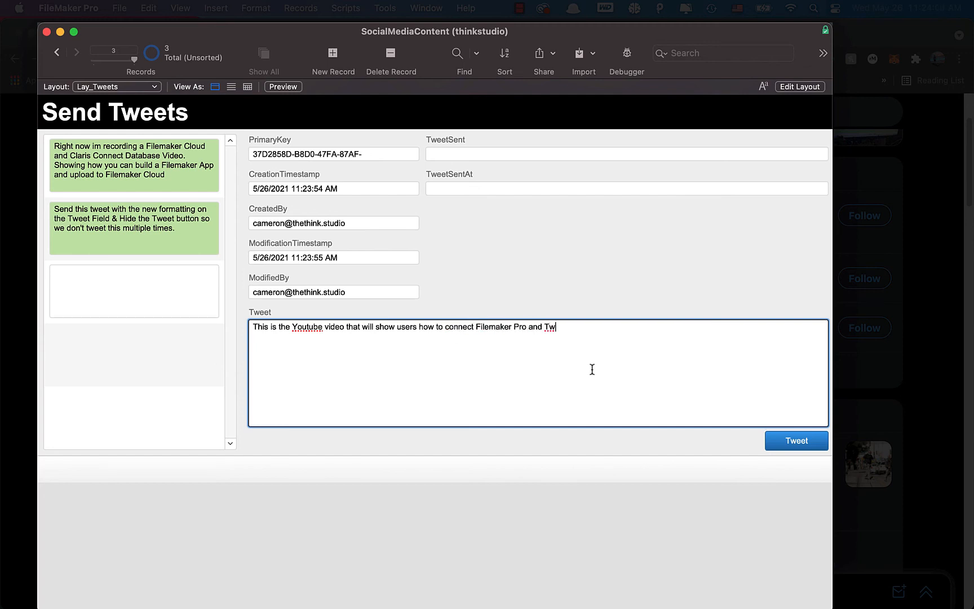
key("BackSpace")
key("BackSpace")
type("Cloud ")
type(" Claris Conn")
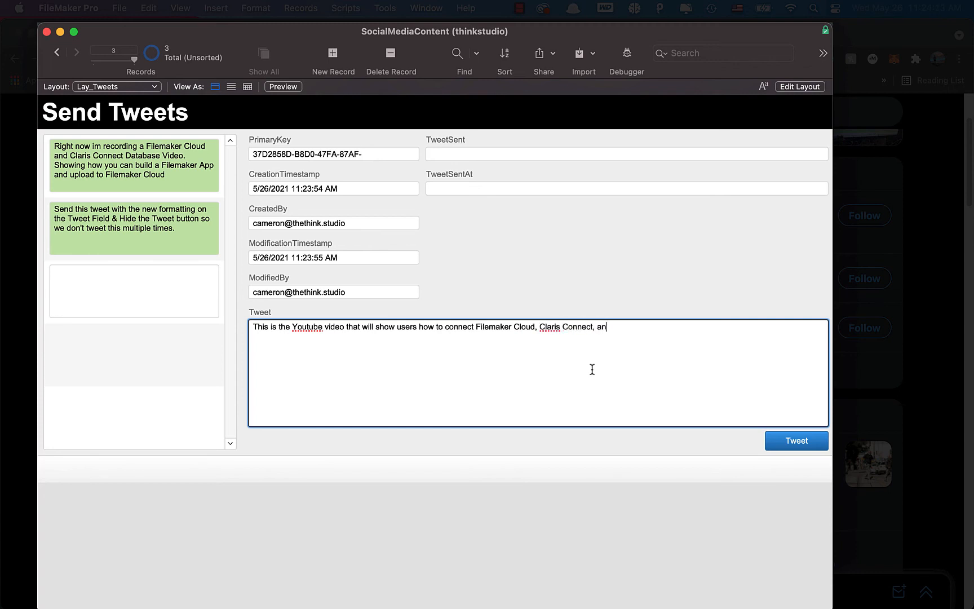
type("ectier into a workflow action.")
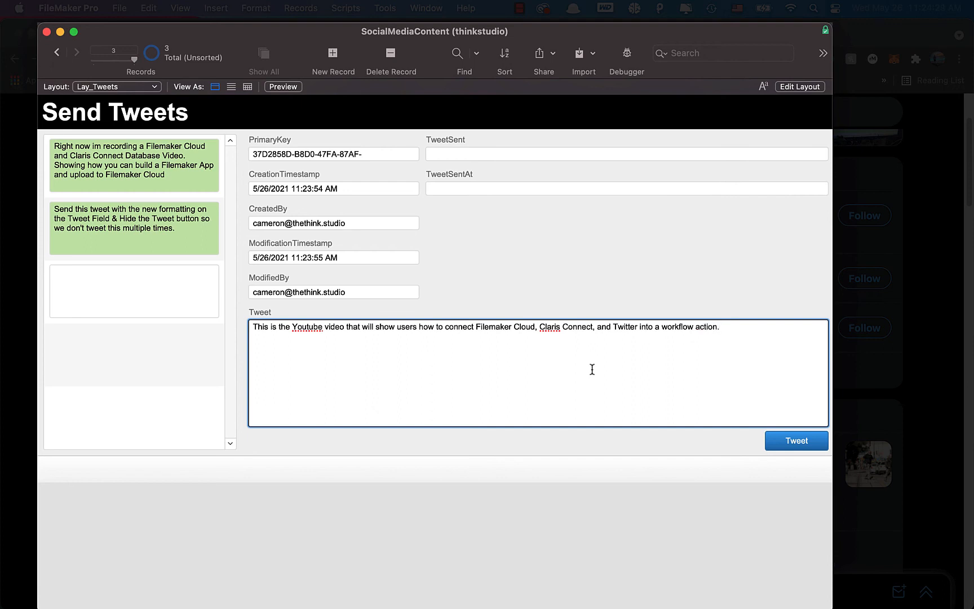
left_click(646, 266)
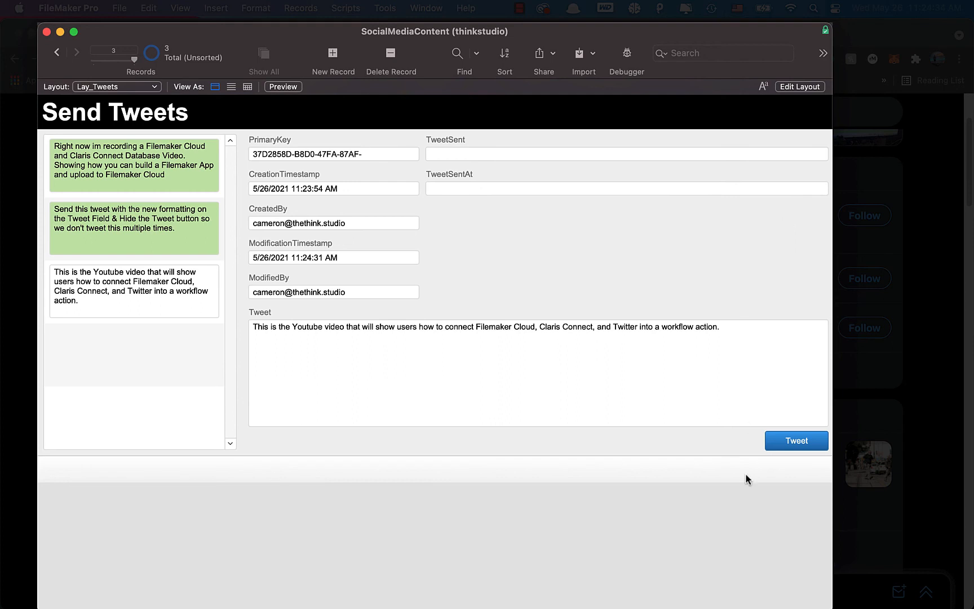
- Send the new record's tweet from FileMaker, and reload the Twitter profile in Chrome to check the latest tweets
left_click(779, 447)
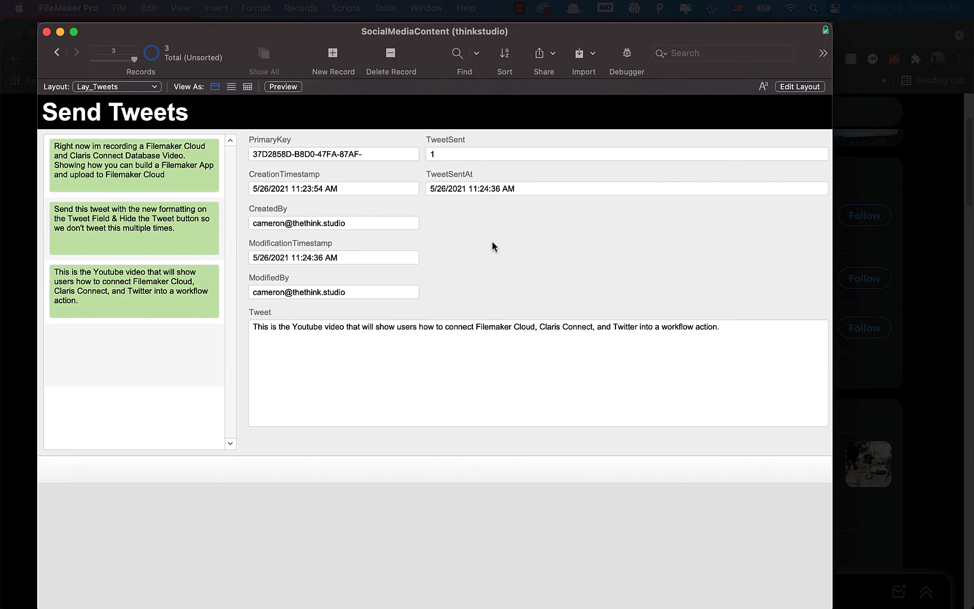
key("ctrl+Up")
left_click(619, 351)
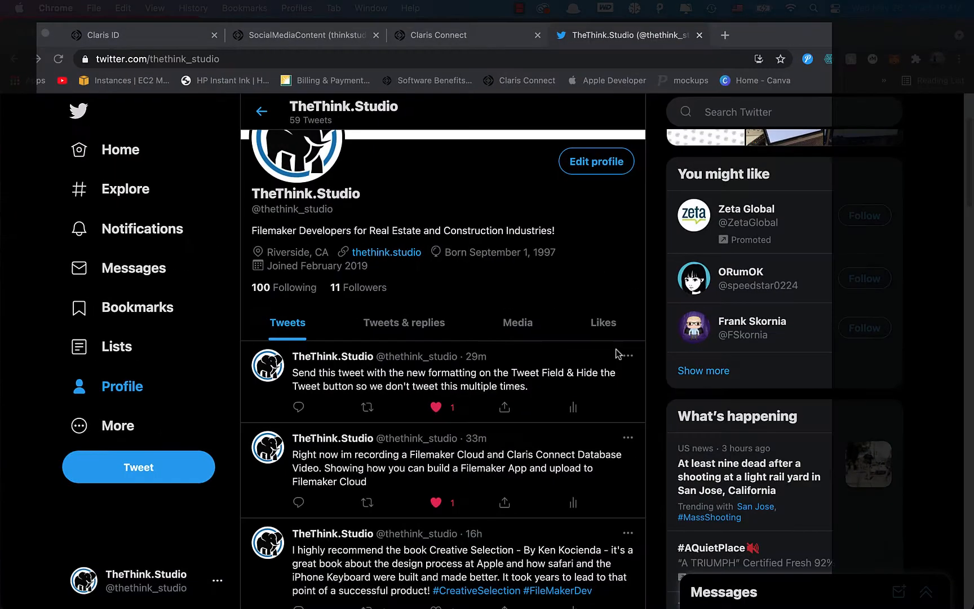
left_click(59, 58)
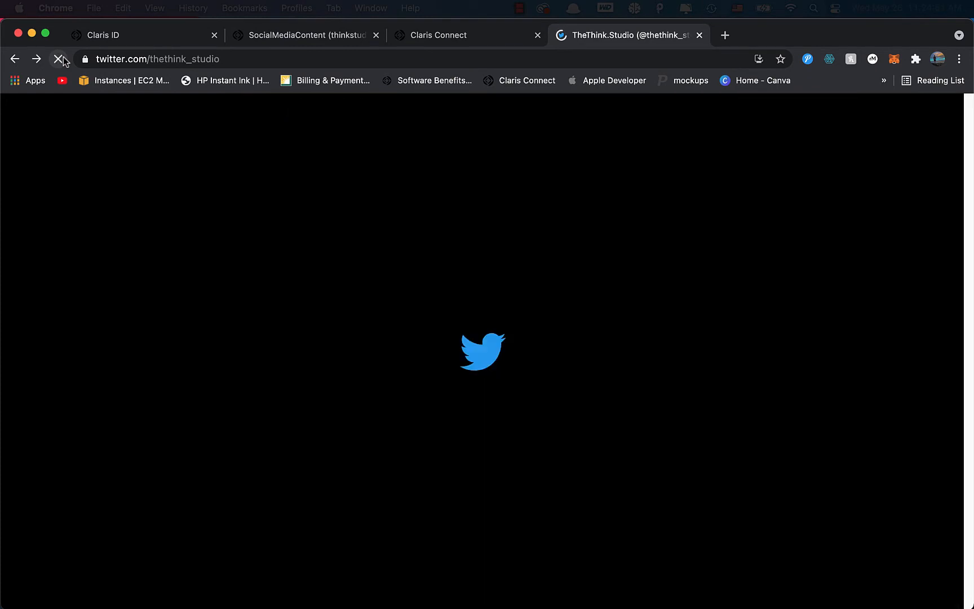
scroll(457, 344, "down", 5)
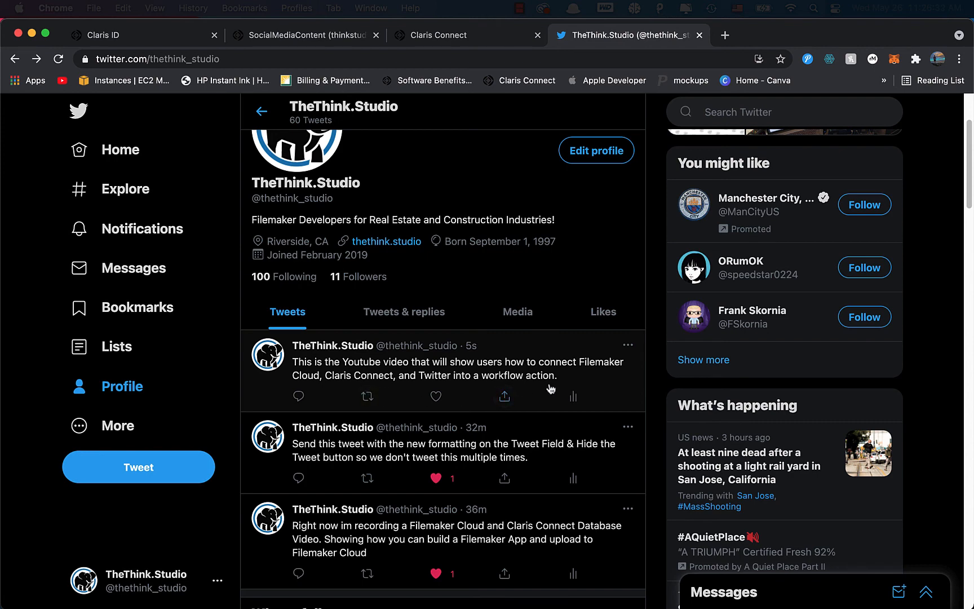
- Review the Send Tweet From Filemaker flow in Claris Connect against the posted tweet and its FileMaker record
left_click(500, 49)
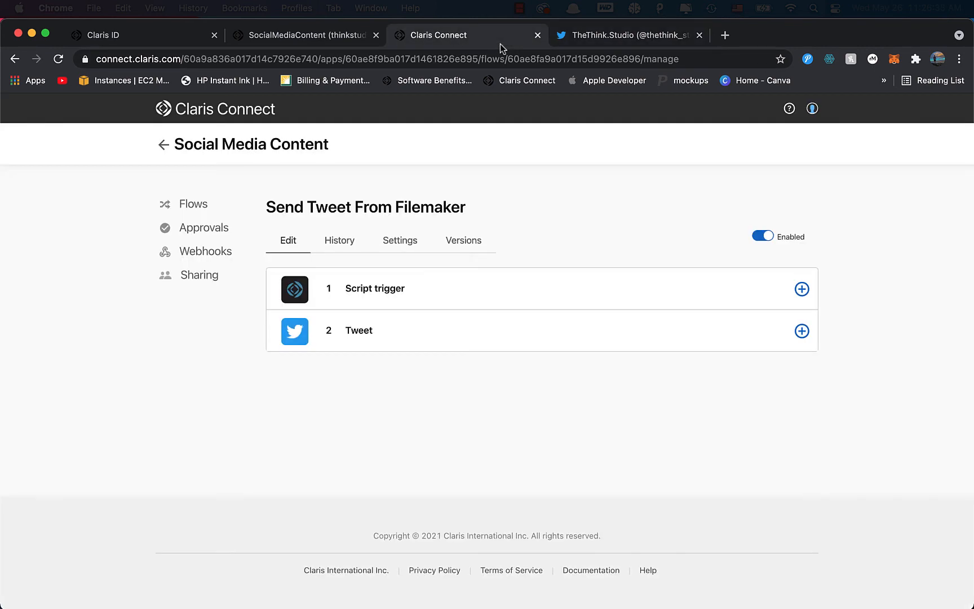
left_click(815, 289)
left_click(767, 239)
left_click(767, 239)
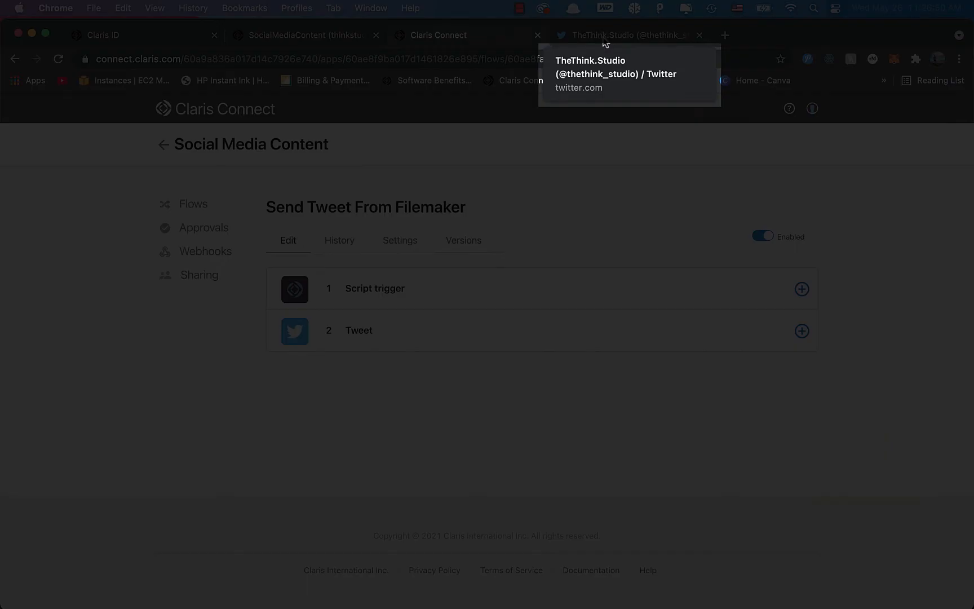
left_click(586, 34)
scroll(572, 292, "down", 1)
scroll(572, 292, "up", 1)
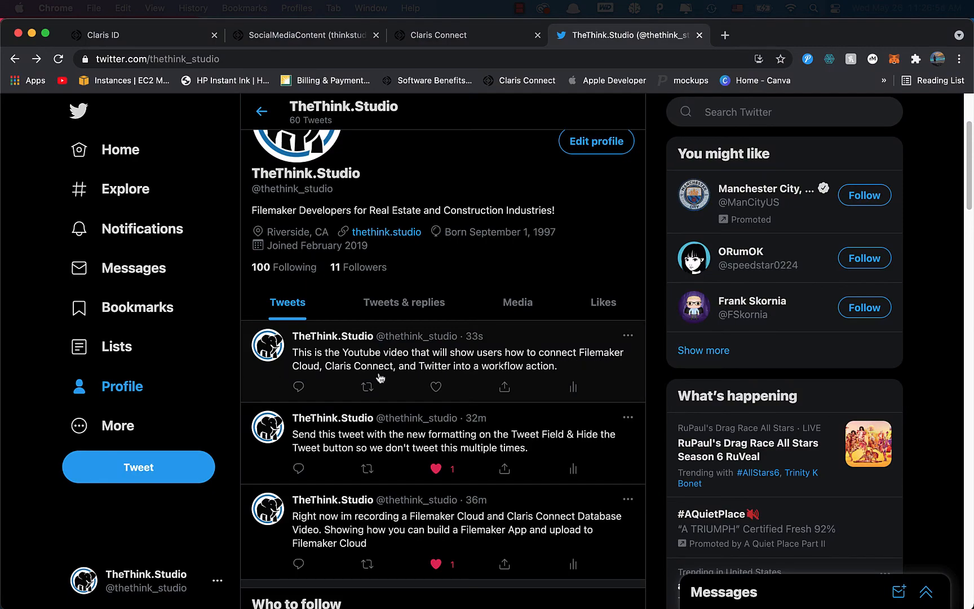
key("ctrl+Up")
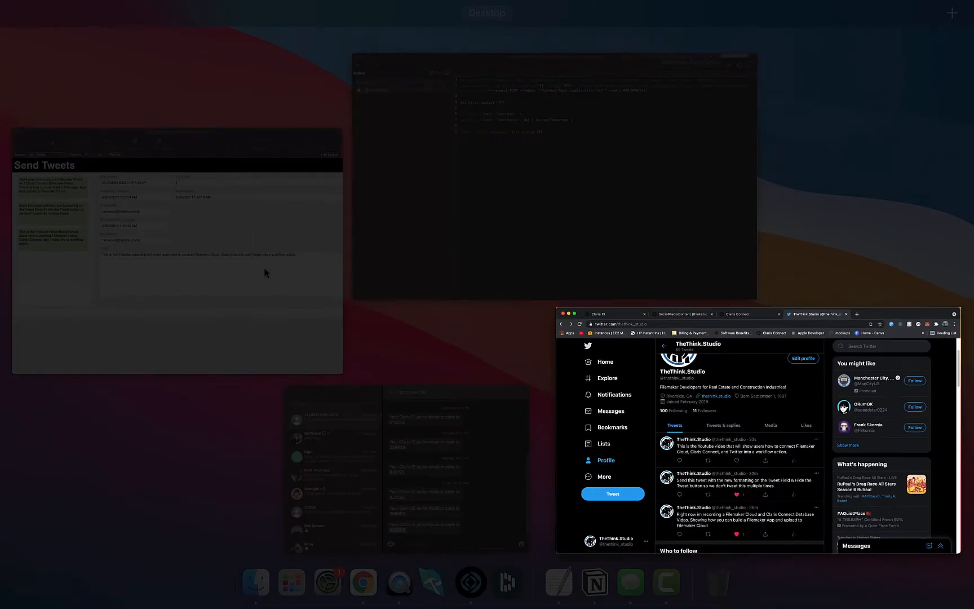
left_click(265, 272)
key("ctrl+Up")
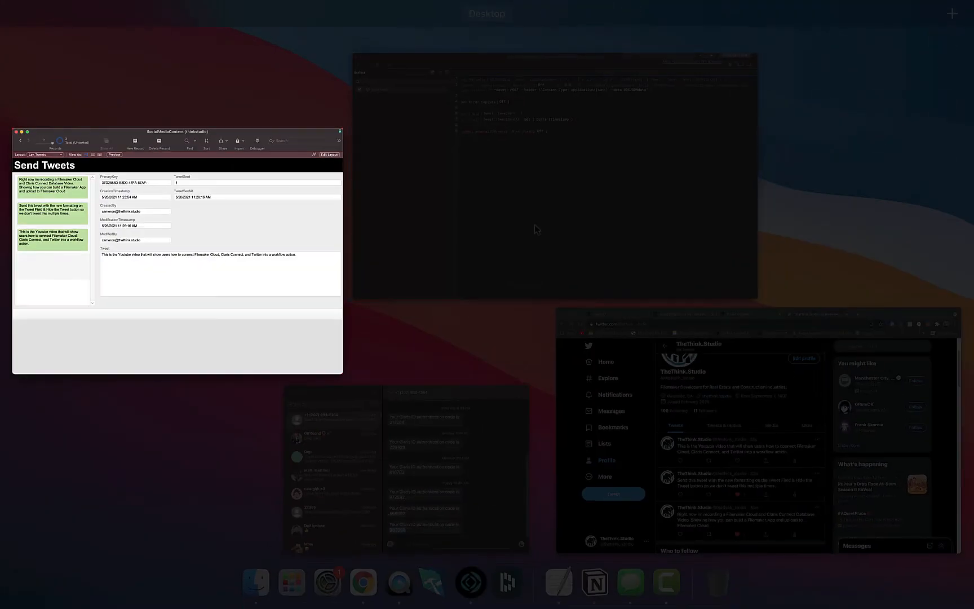
- Switch to the SocialMediaContent database in FileMaker WebDirect in Chrome and create a new tweet record
left_click(785, 395)
left_click(422, 37)
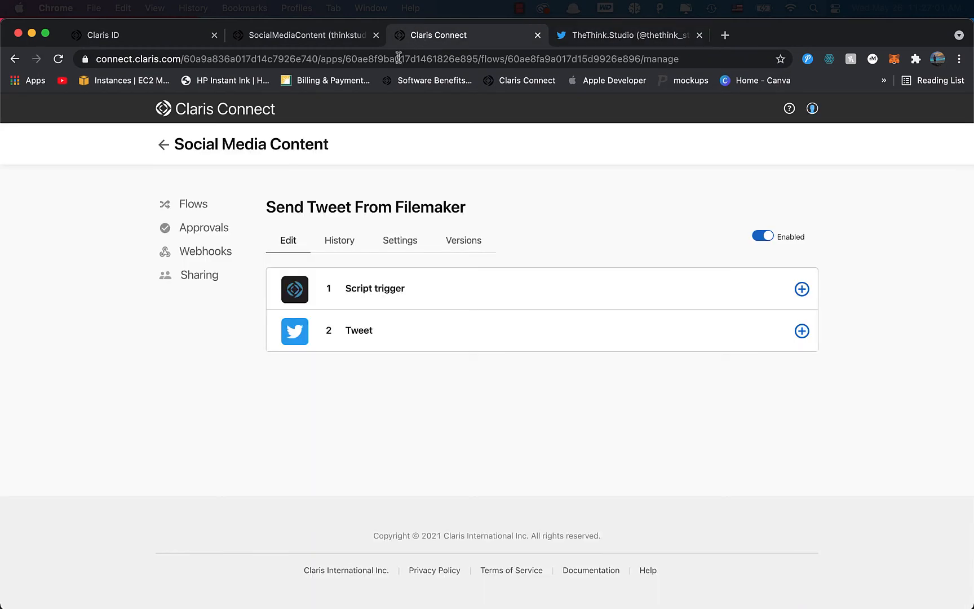
left_click(287, 43)
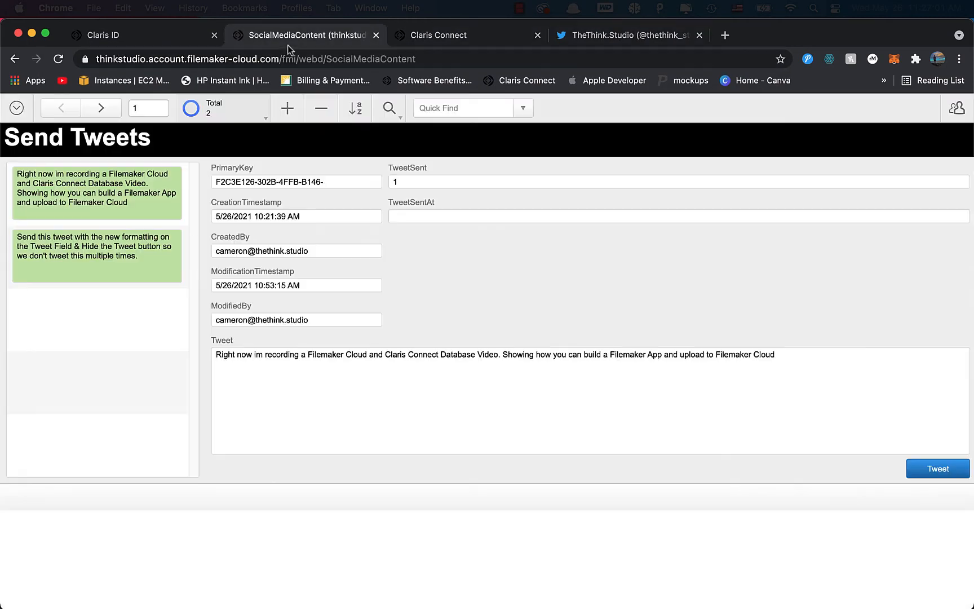
left_click(287, 108)
left_click(460, 395)
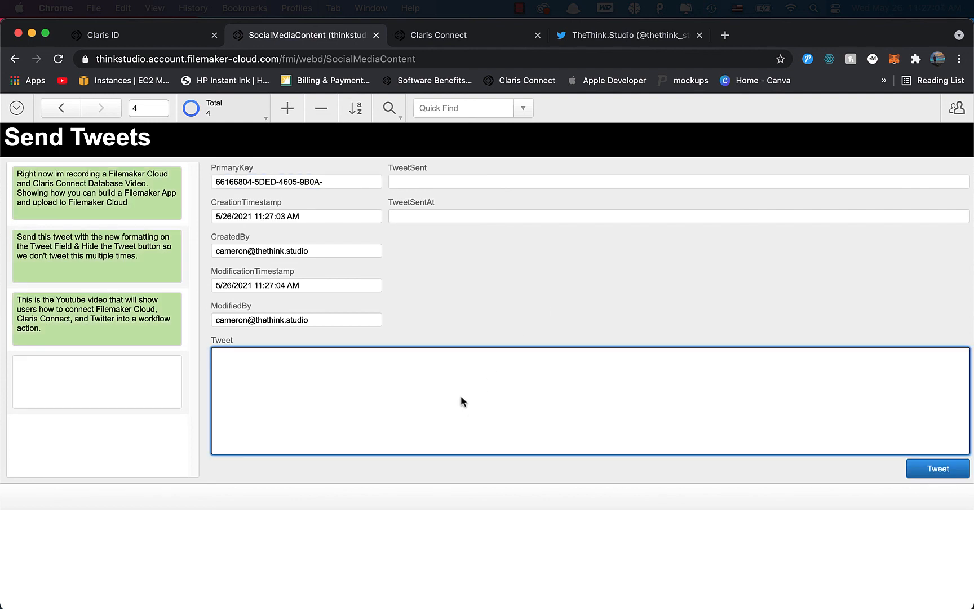
- Enter the tweet "Im sending this tweet from Filemaker Web Direct - To Claris Connect - To Twitter - While shooting a Youtube Video!"
type("Im sendign ttwefrom Filemak")
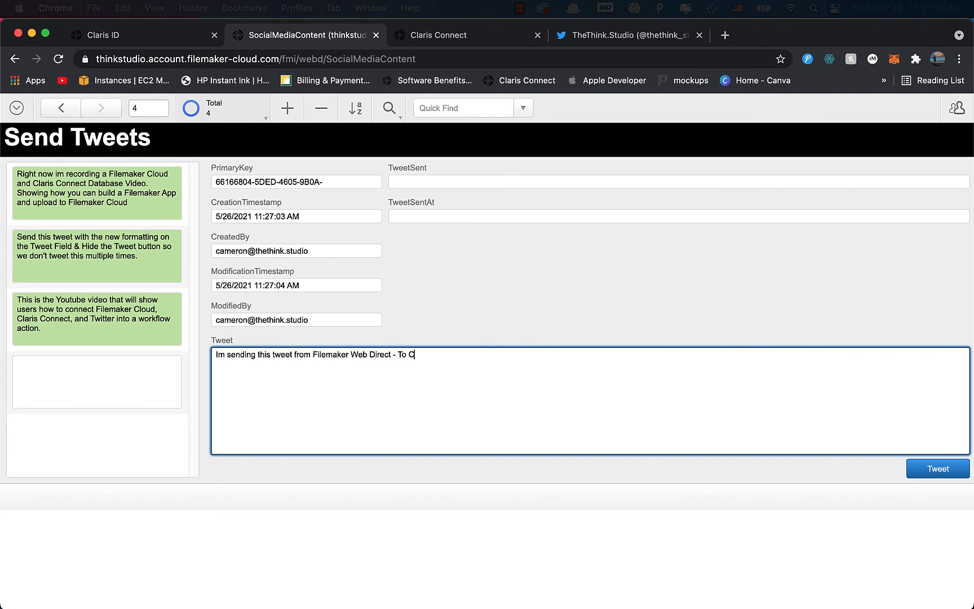
type("laris Connect - To Twitter - While")
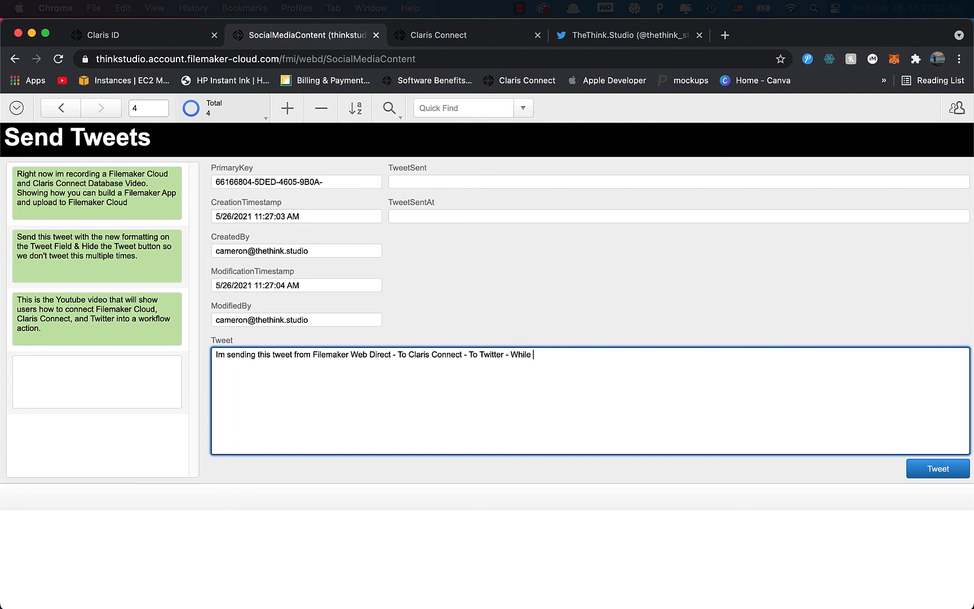
type(" shooting a")
type(" Youtube BVid")
type("ideo")
left_click(512, 308)
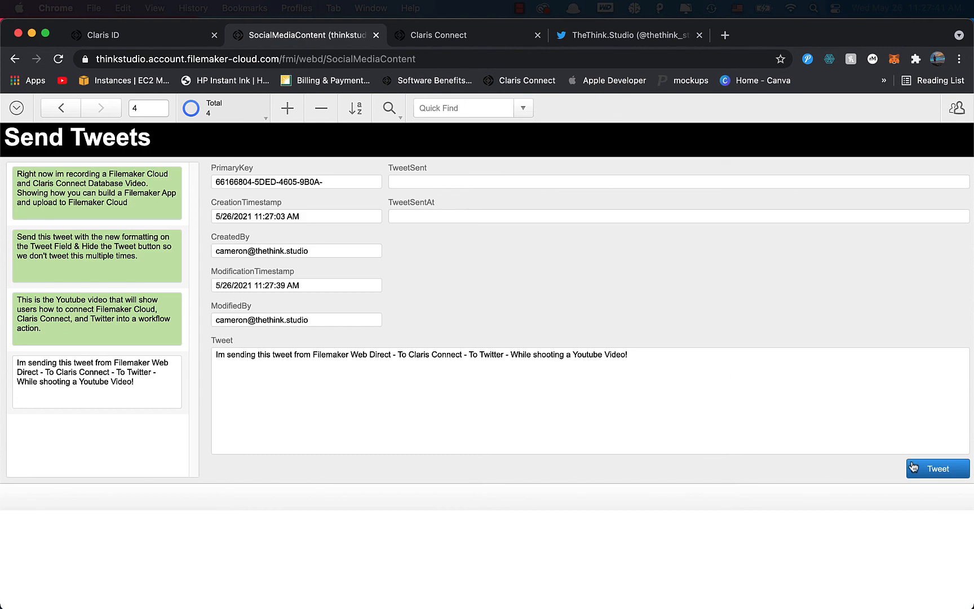
- Send the tweet from the WebDirect record and check the latest tweets on the Twitter profile
left_click(936, 469)
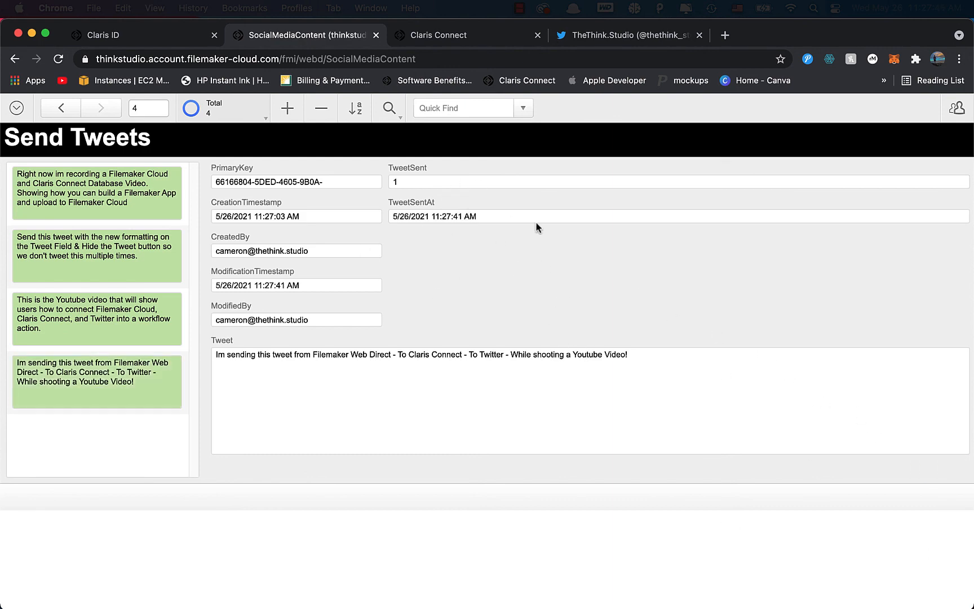
left_click(601, 29)
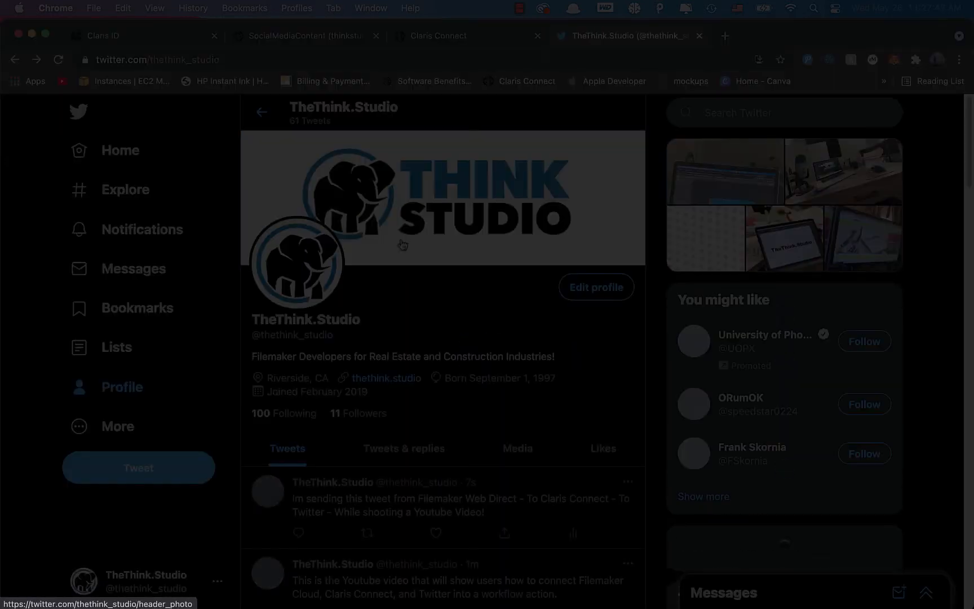
scroll(402, 244, "down", 4)
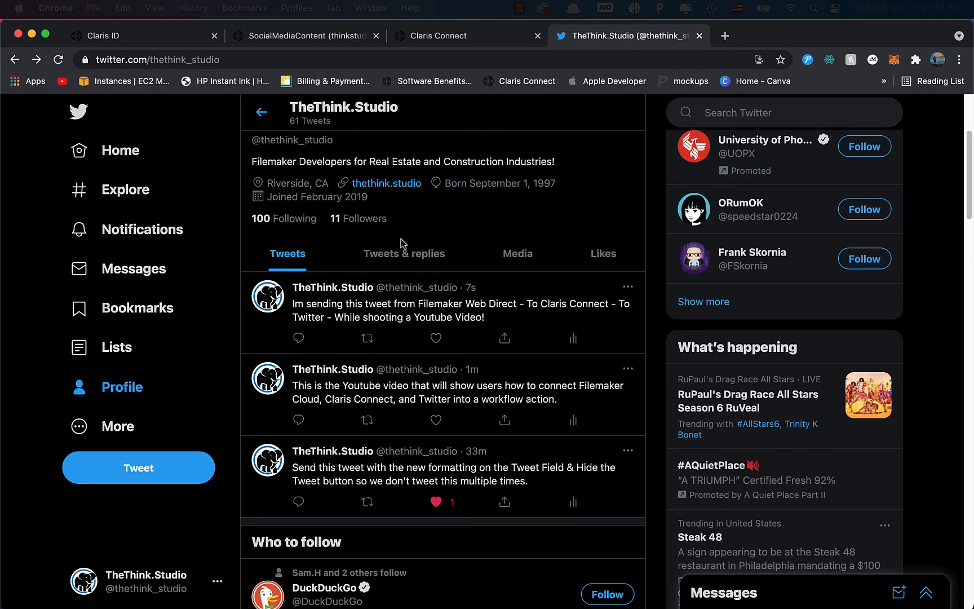